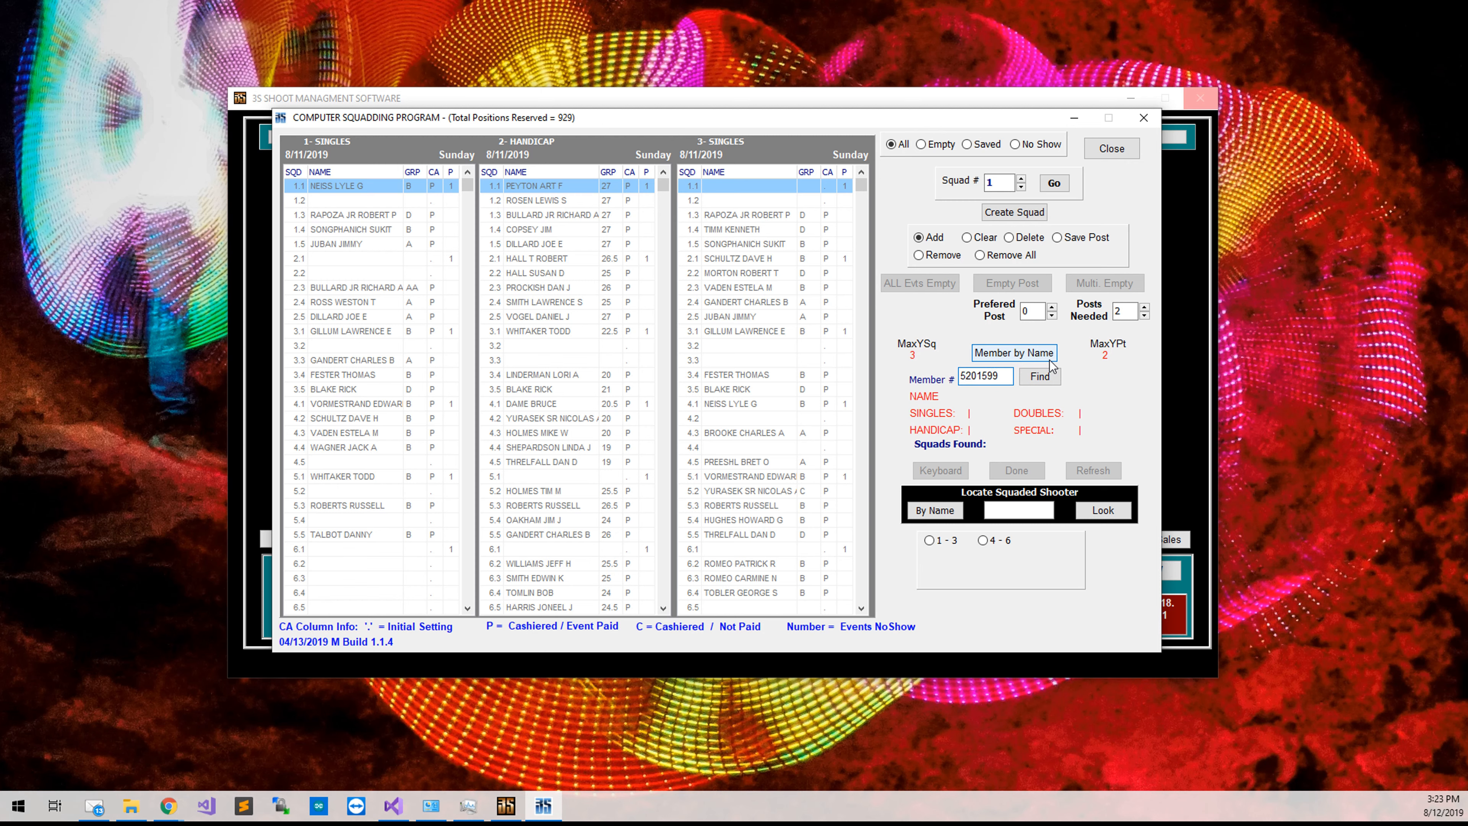
Find the shooter by member number to show Singles class B and Handicap 24.5.
{"action": "left_click", "coordinate": [1039, 377]}
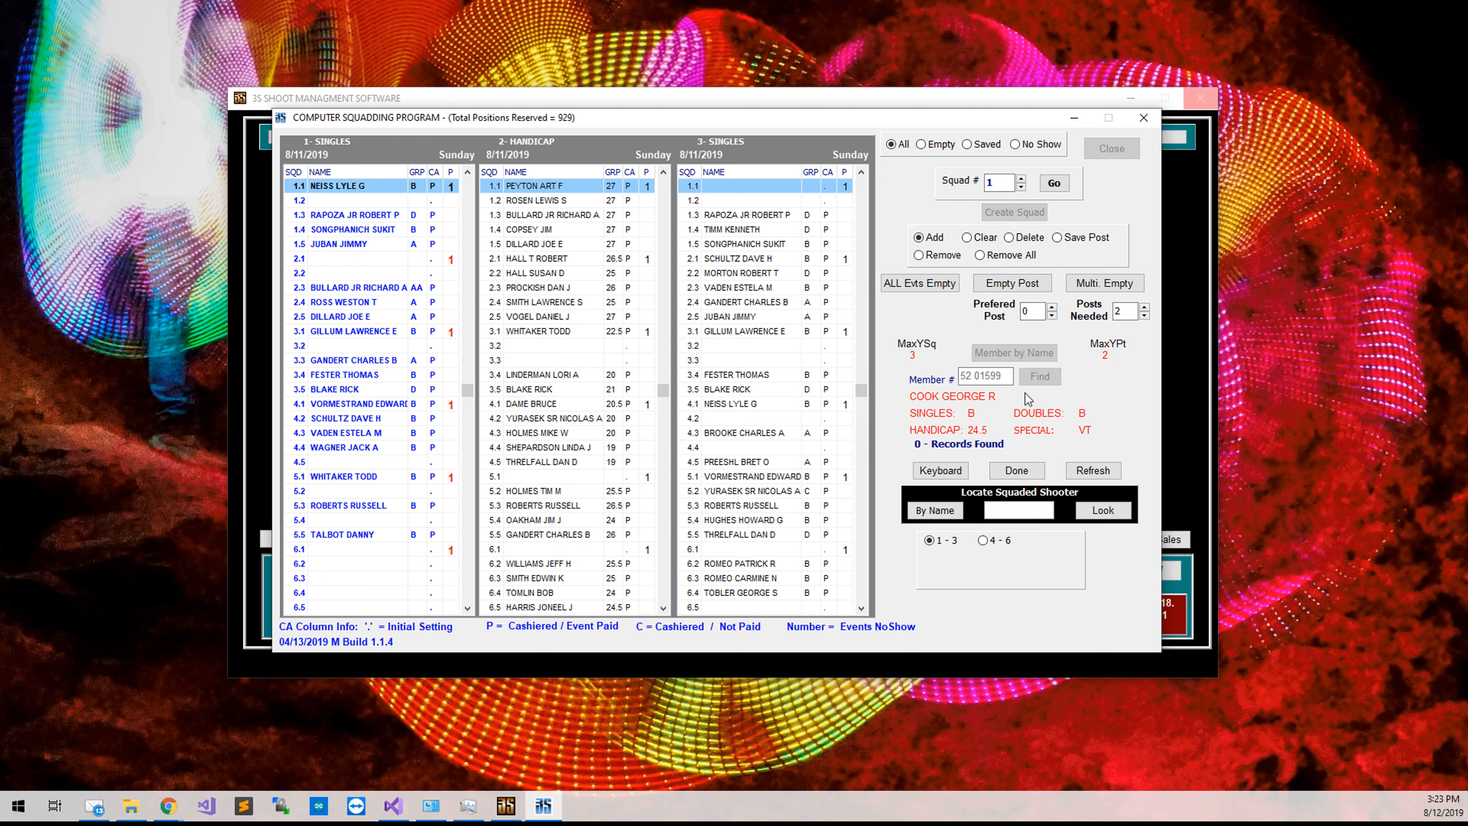
Squad the shooter into the empty 1-Singles post 5.4 as class B.
{"action": "scroll", "coordinate": [352, 201], "scroll_direction": "down", "scroll_amount": 1}
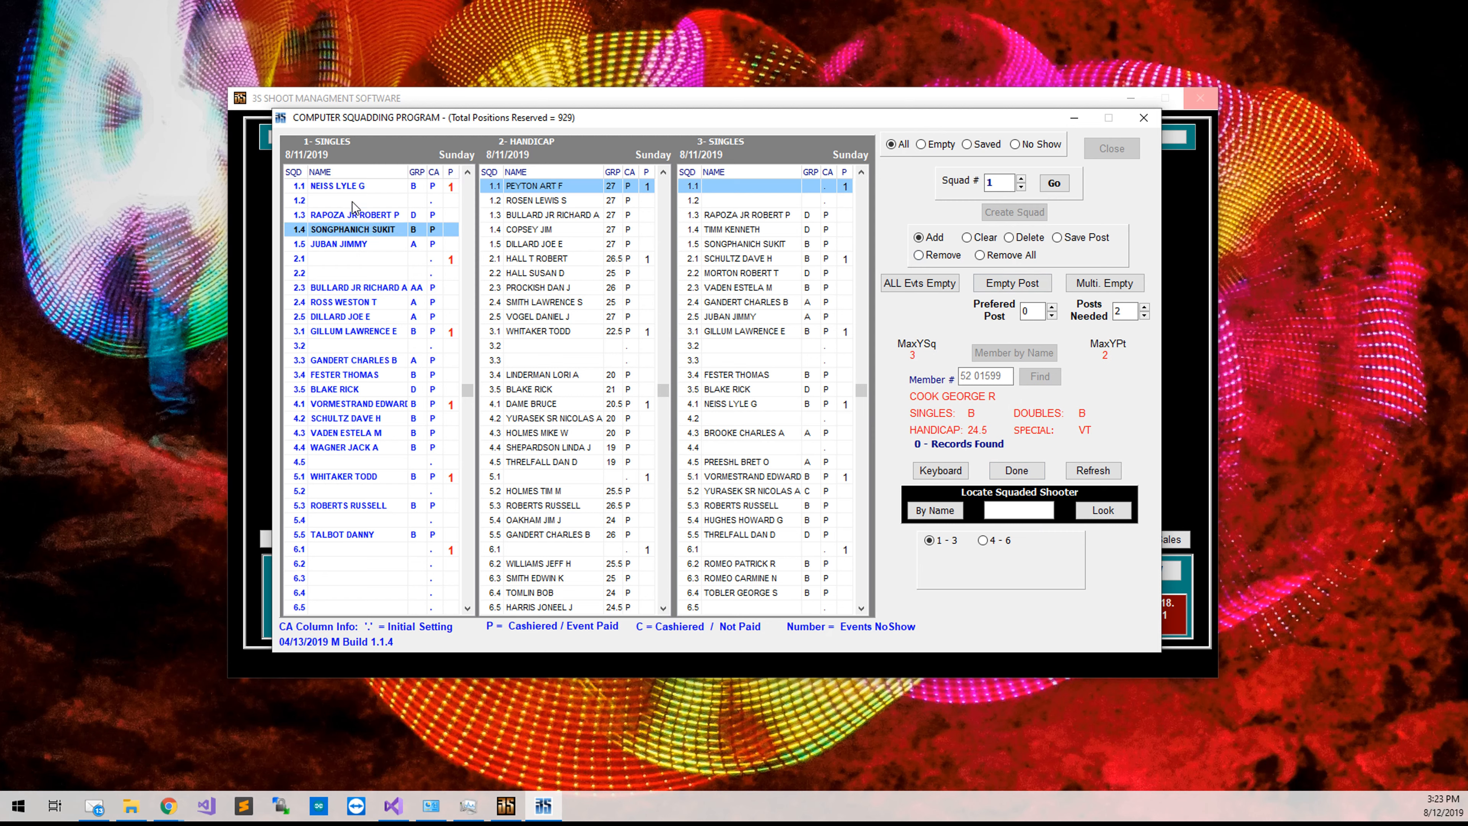
{"action": "scroll", "coordinate": [352, 207], "scroll_direction": "down", "scroll_amount": 4}
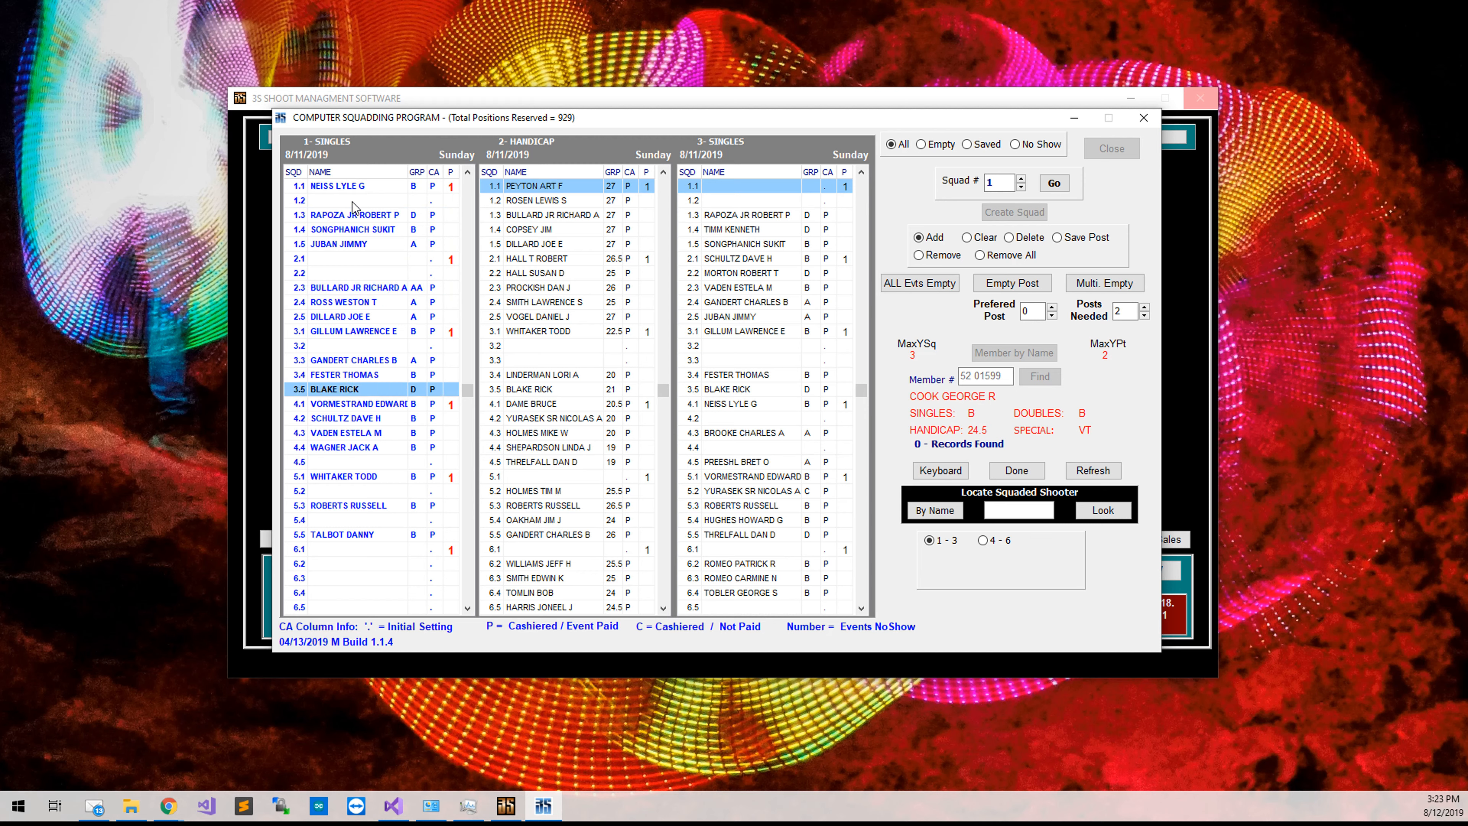
{"action": "scroll", "coordinate": [352, 207], "scroll_direction": "up", "scroll_amount": 6}
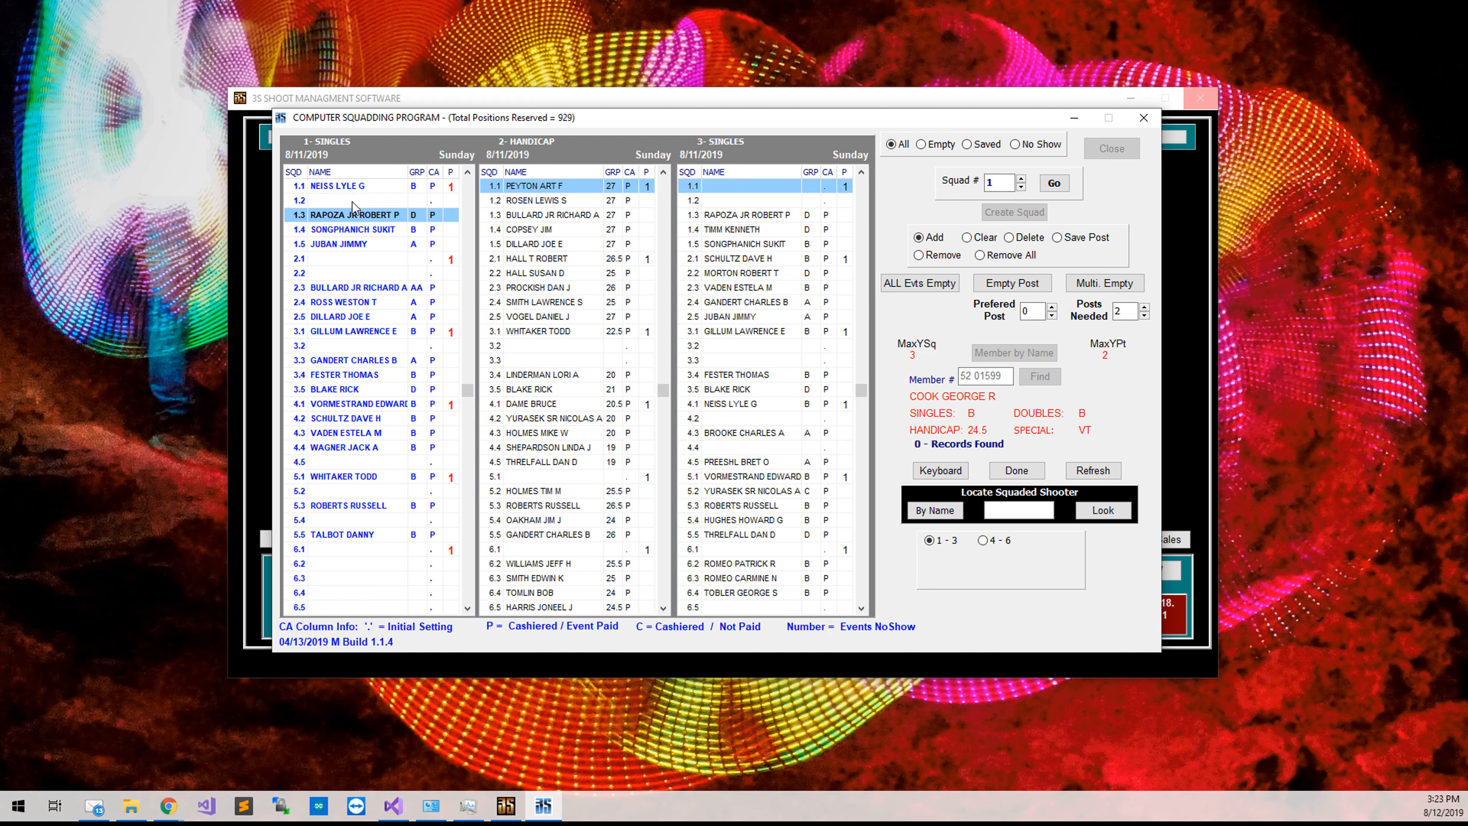
{"action": "scroll", "coordinate": [352, 214], "scroll_direction": "down", "scroll_amount": 7}
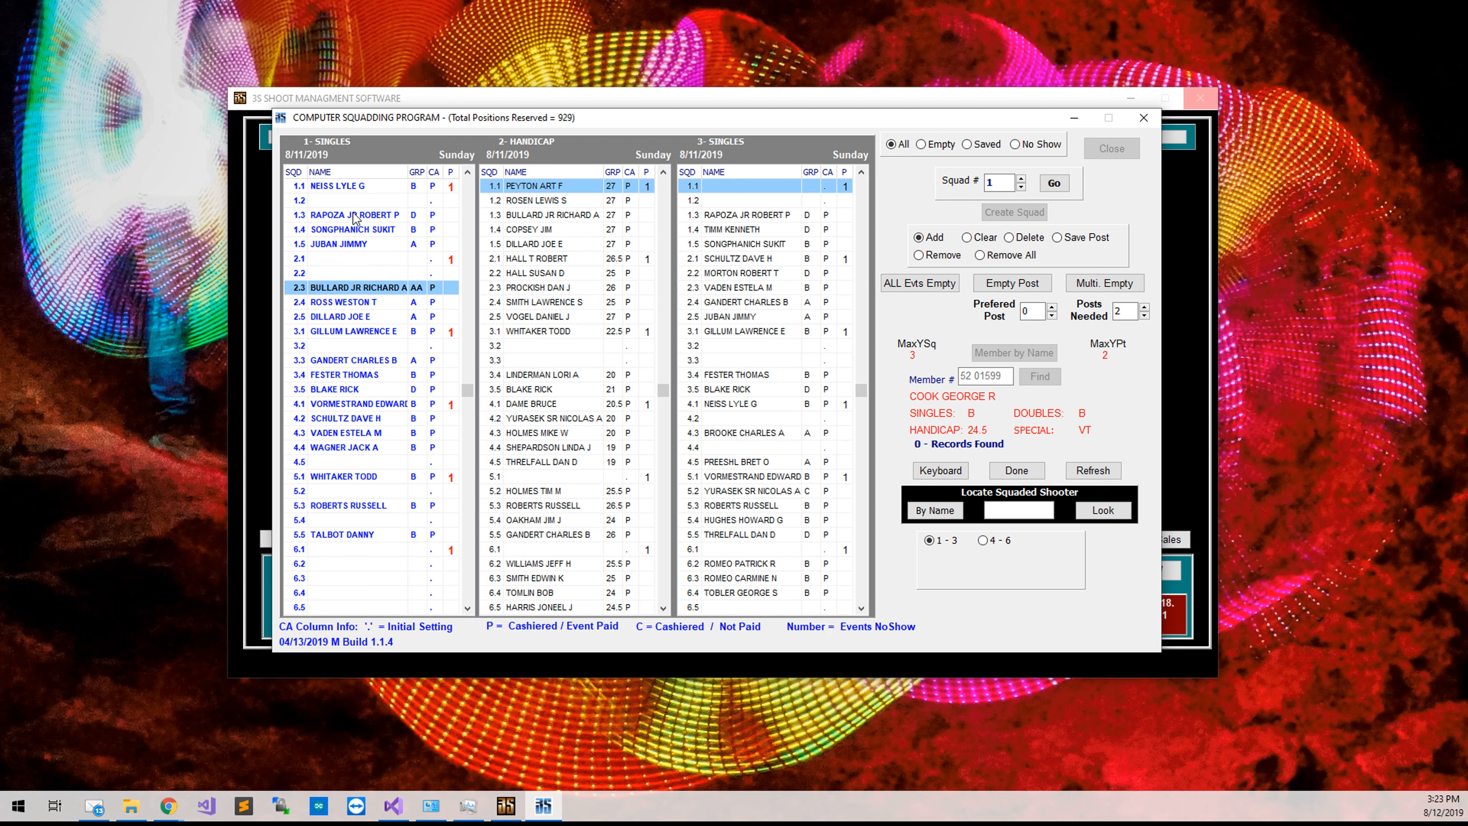
{"action": "scroll", "coordinate": [353, 220], "scroll_direction": "down", "scroll_amount": 10}
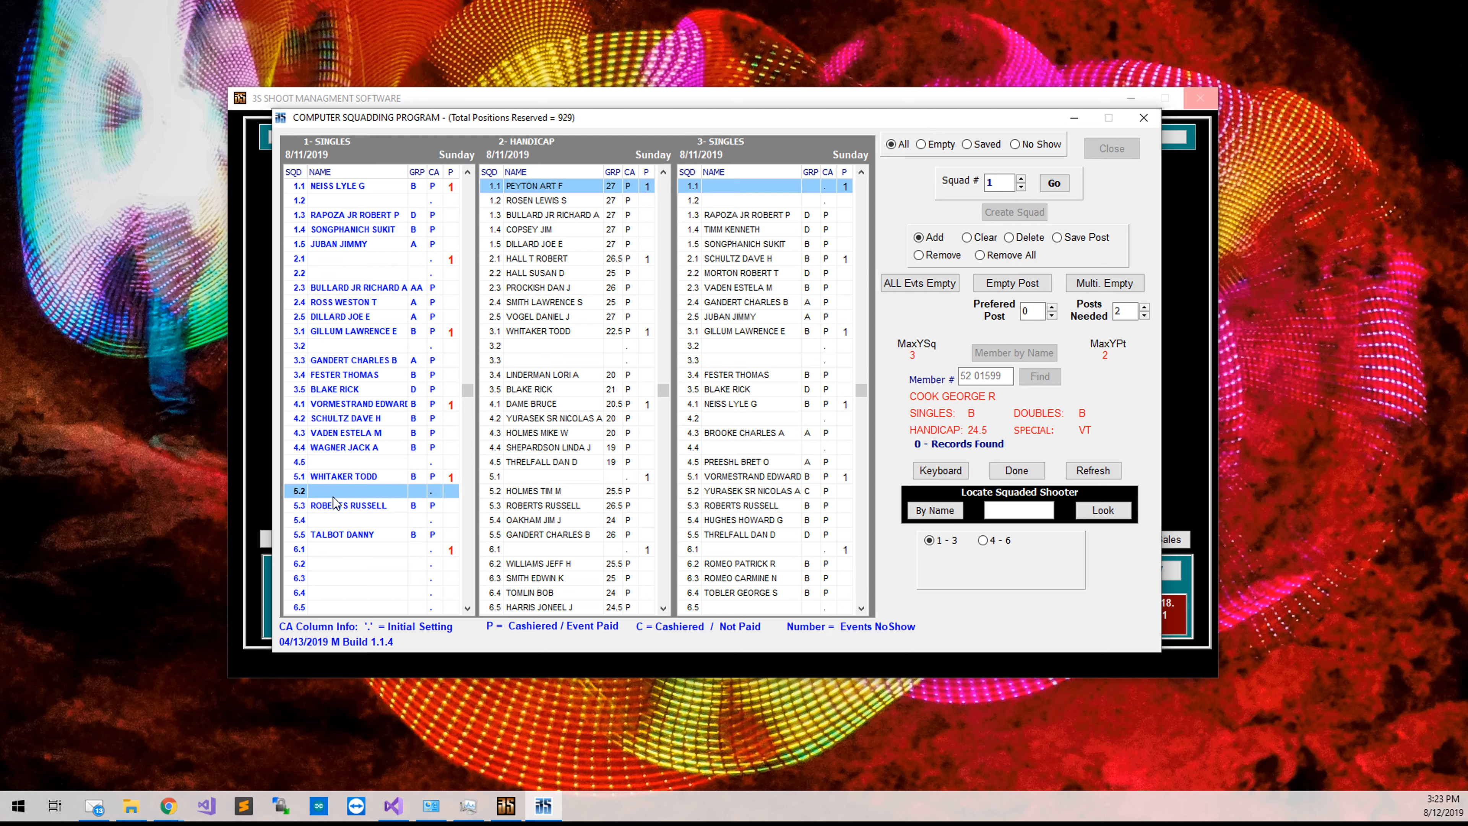
{"action": "left_click", "coordinate": [354, 520]}
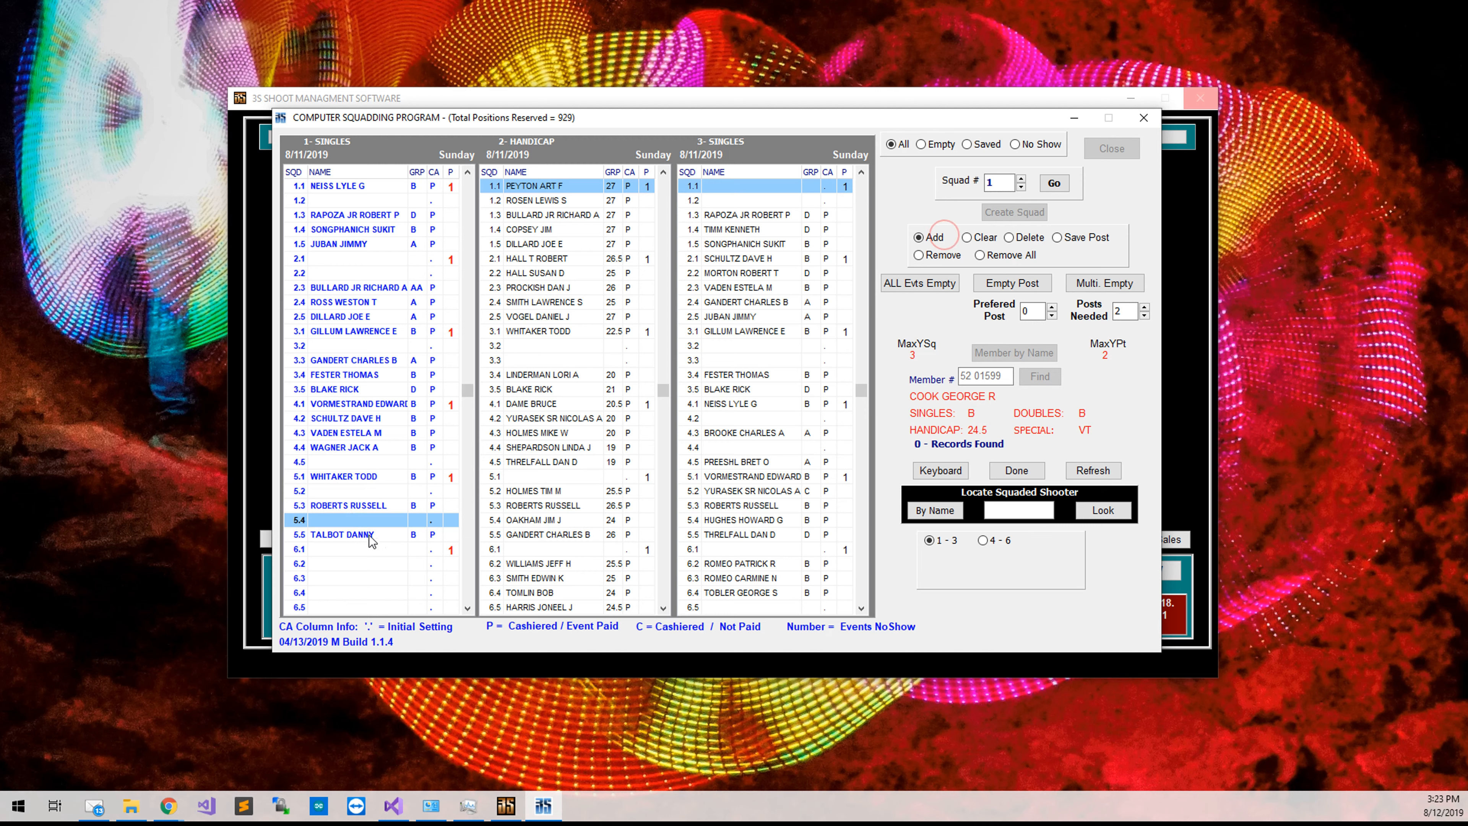
{"action": "double_click", "coordinate": [385, 521]}
Delete the shooter from Singles post 5.4, confirming the removal with Yes.
{"action": "key", "text": "Down"}
{"action": "key", "text": "Down"}
{"action": "key", "text": "Down"}
{"action": "key", "text": "Down"}
{"action": "key", "text": "Down"}
{"action": "key", "text": "Down"}
{"action": "key", "text": "Down"}
{"action": "key", "text": "Down"}
{"action": "key", "text": "Down"}
{"action": "key", "text": "Down"}
{"action": "key", "text": "Down"}
{"action": "key", "text": "Down"}
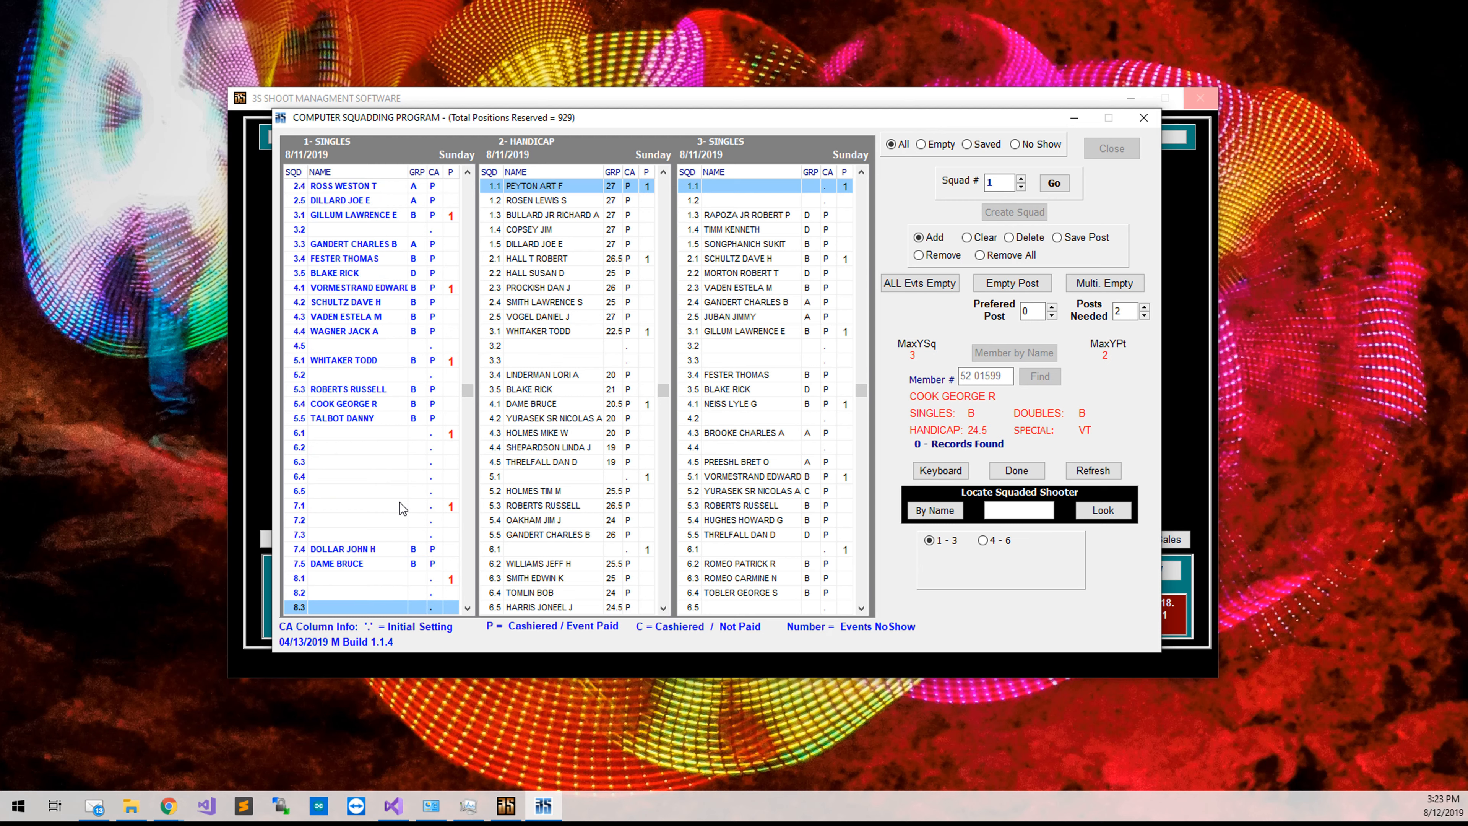
{"action": "key", "text": "Down"}
{"action": "key", "text": "Down"}
{"action": "key", "text": "Up"}
{"action": "key", "text": "Up"}
{"action": "key", "text": "Up"}
{"action": "key", "text": "Up"}
{"action": "key", "text": "Up"}
{"action": "key", "text": "Up"}
{"action": "key", "text": "Up"}
{"action": "key", "text": "Up"}
{"action": "key", "text": "Up"}
{"action": "key", "text": "Up"}
{"action": "key", "text": "Up"}
{"action": "key", "text": "Up"}
{"action": "key", "text": "Up"}
{"action": "key", "text": "Up"}
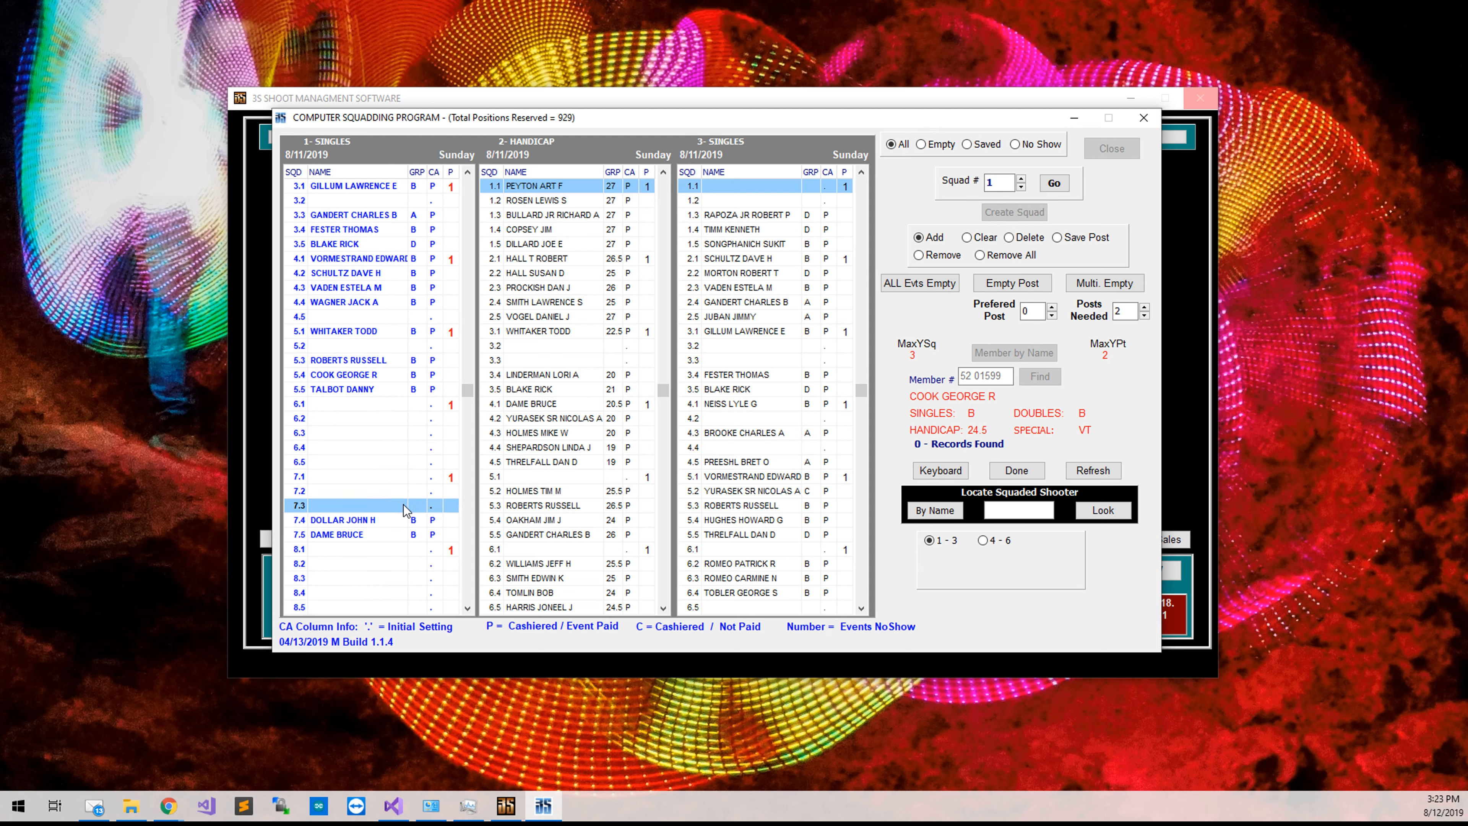
{"action": "key", "text": "Up"}
{"action": "key", "text": "Up"}
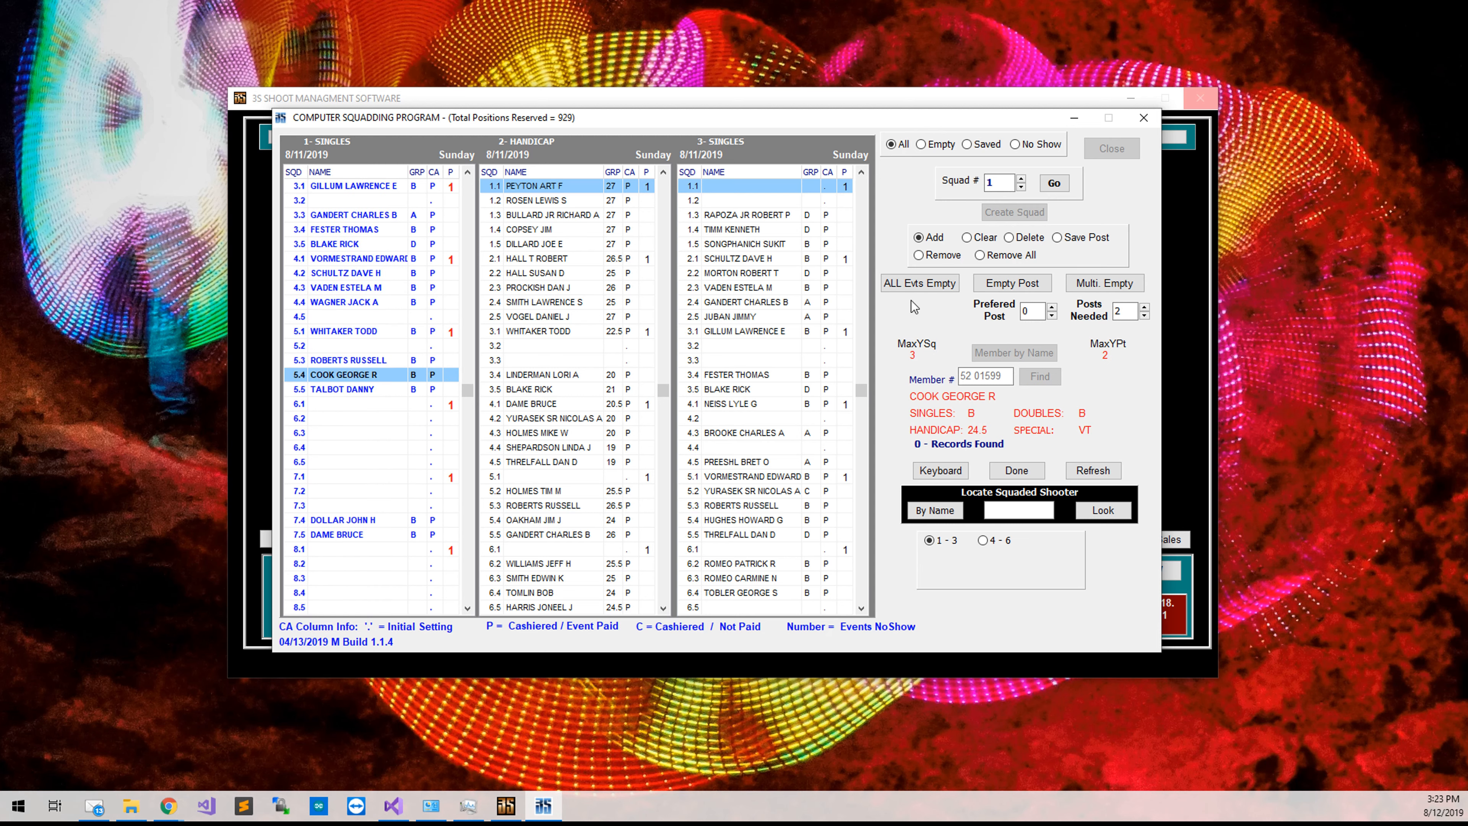
{"action": "left_click", "coordinate": [1009, 238]}
{"action": "left_click", "coordinate": [420, 375]}
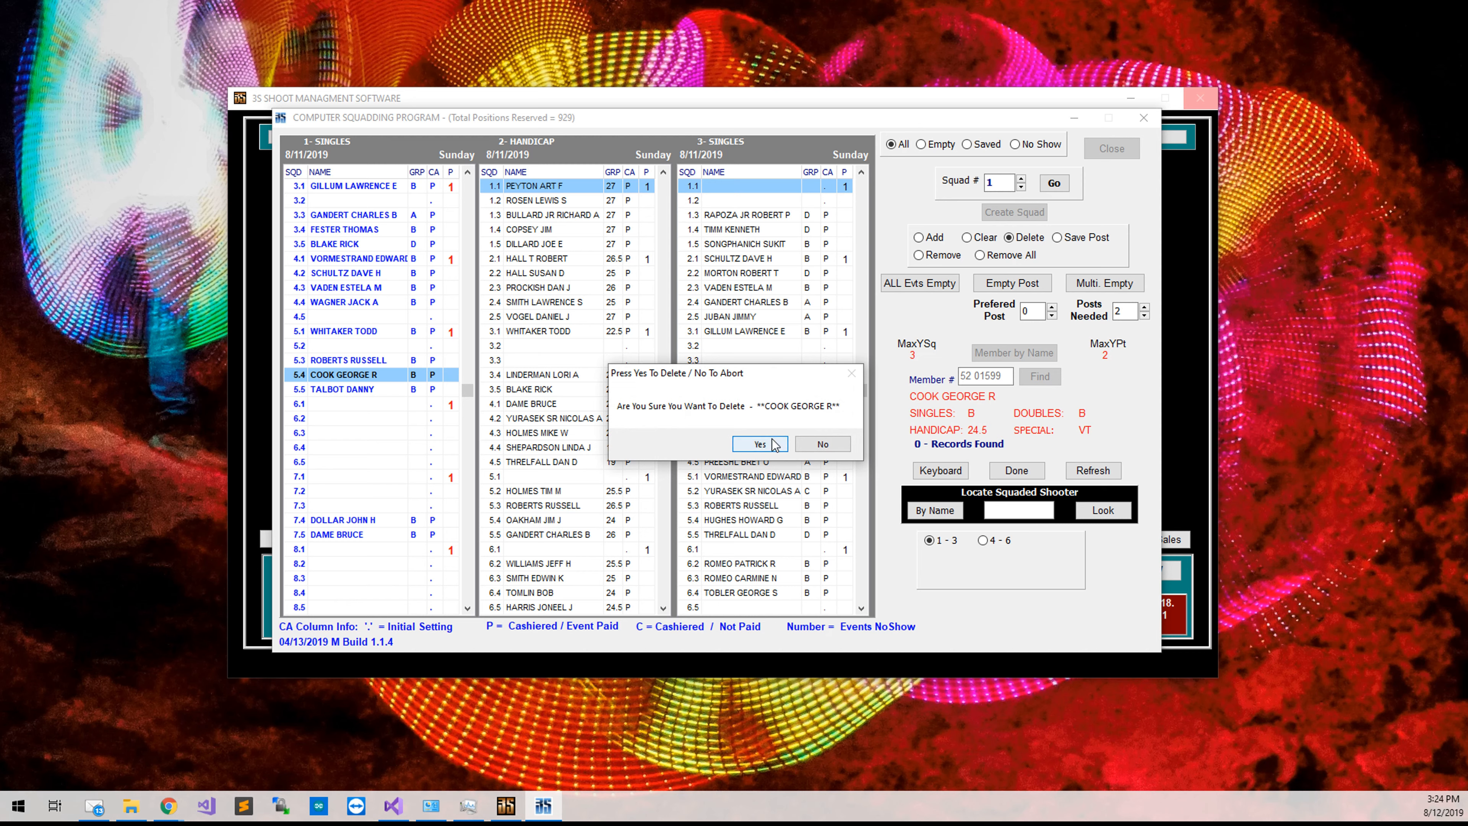
{"action": "left_click", "coordinate": [760, 444]}
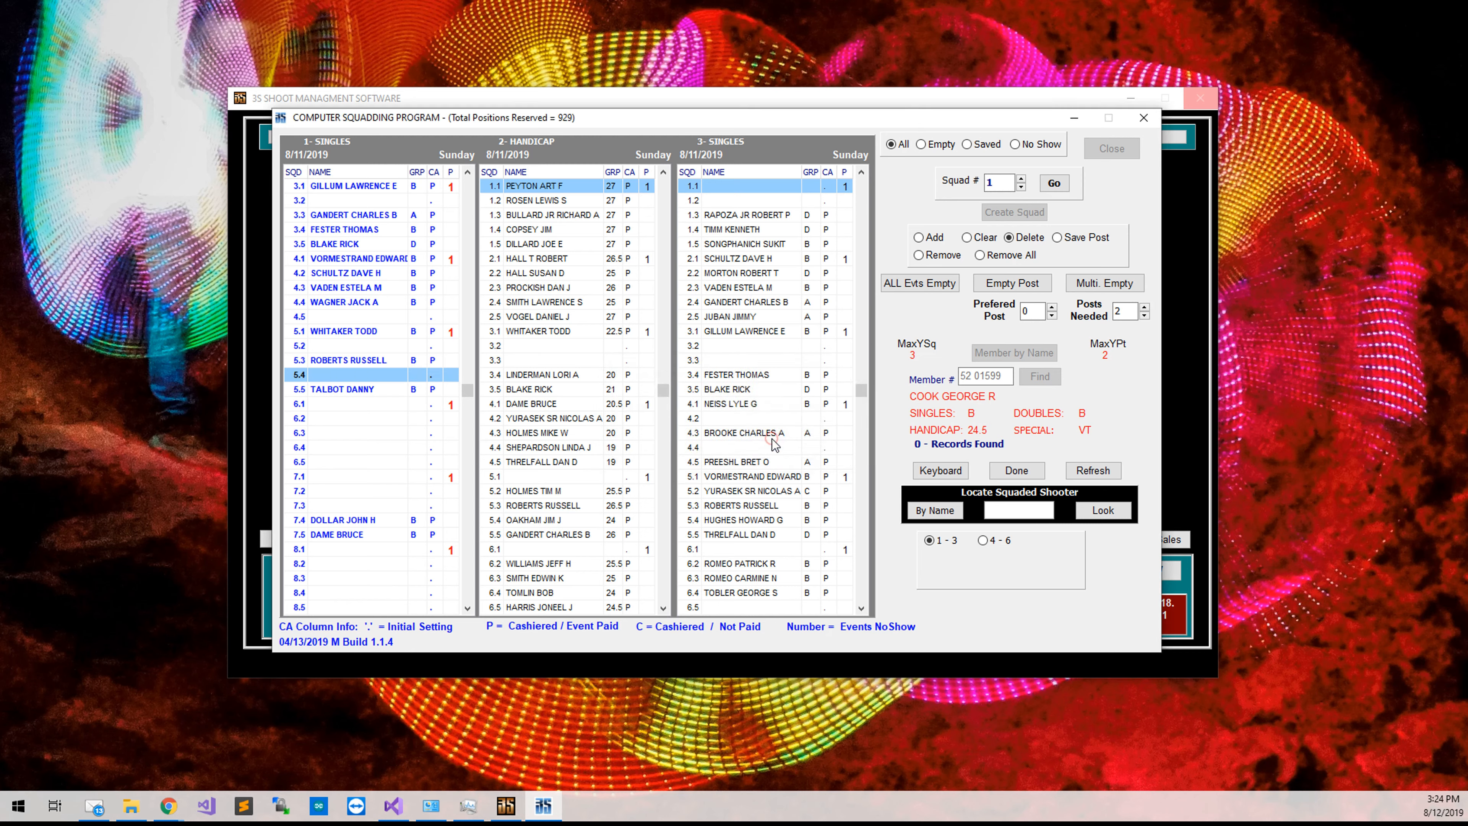
Squad the shooter into the empty Singles post 7.3 instead.
{"action": "left_click", "coordinate": [941, 243]}
{"action": "left_click", "coordinate": [373, 506]}
{"action": "left_click", "coordinate": [374, 506]}
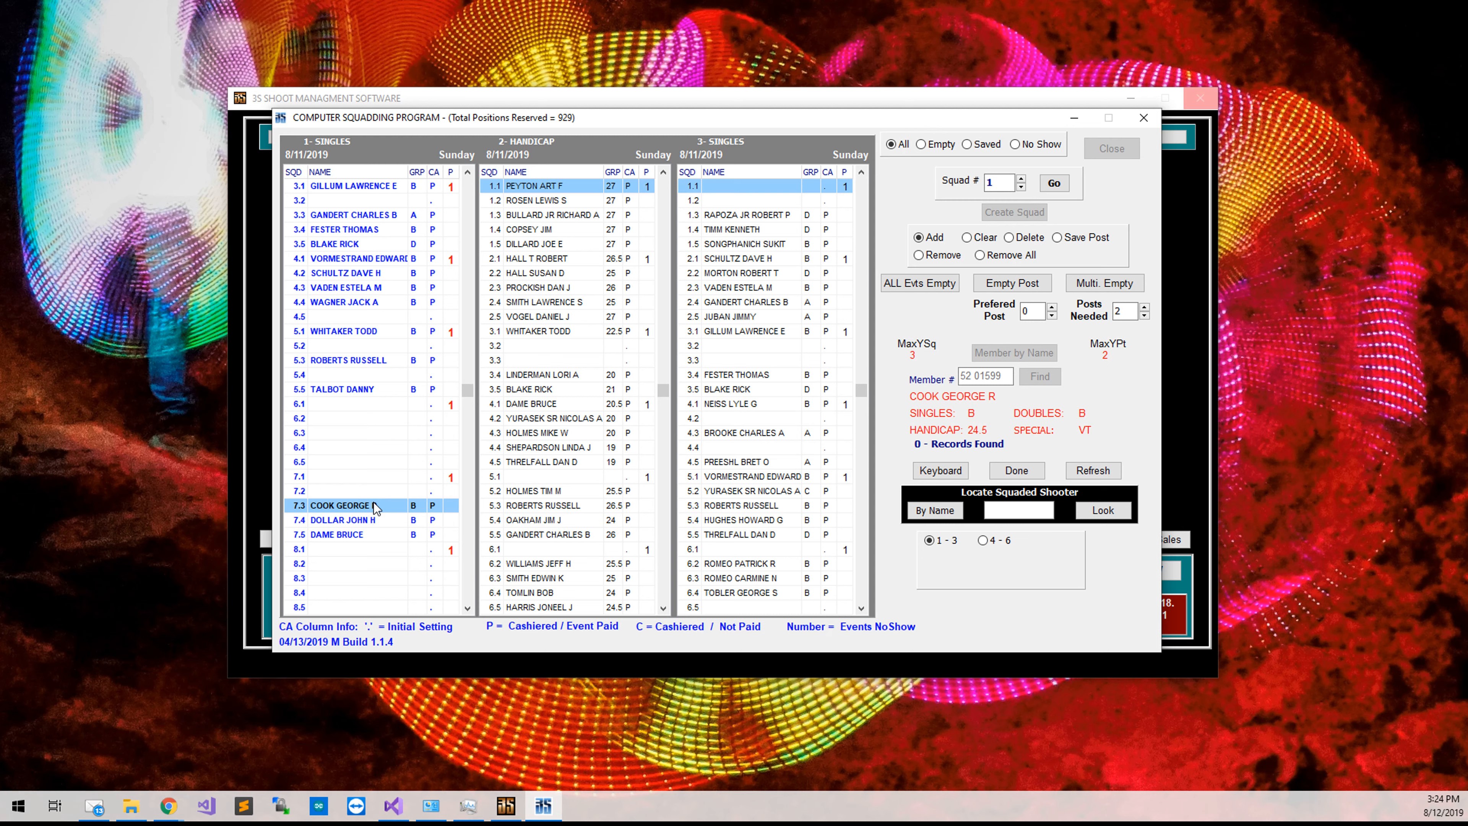
Mark Singles post 7.2 as SAVED, then move into the Handicap grid at post 1.1.
{"action": "left_click", "coordinate": [1075, 238]}
{"action": "left_click", "coordinate": [392, 491]}
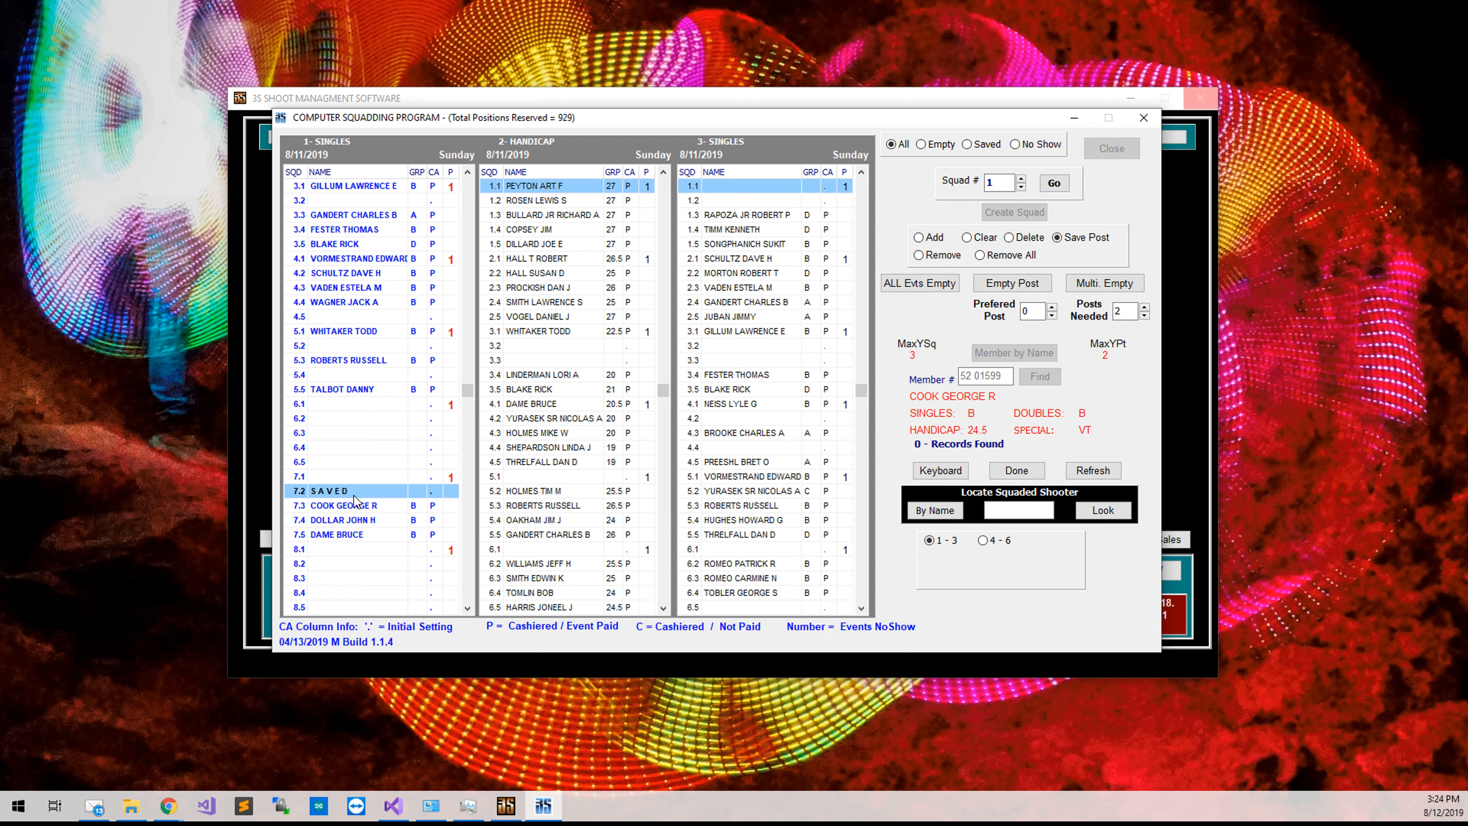
{"action": "left_click", "coordinate": [585, 202]}
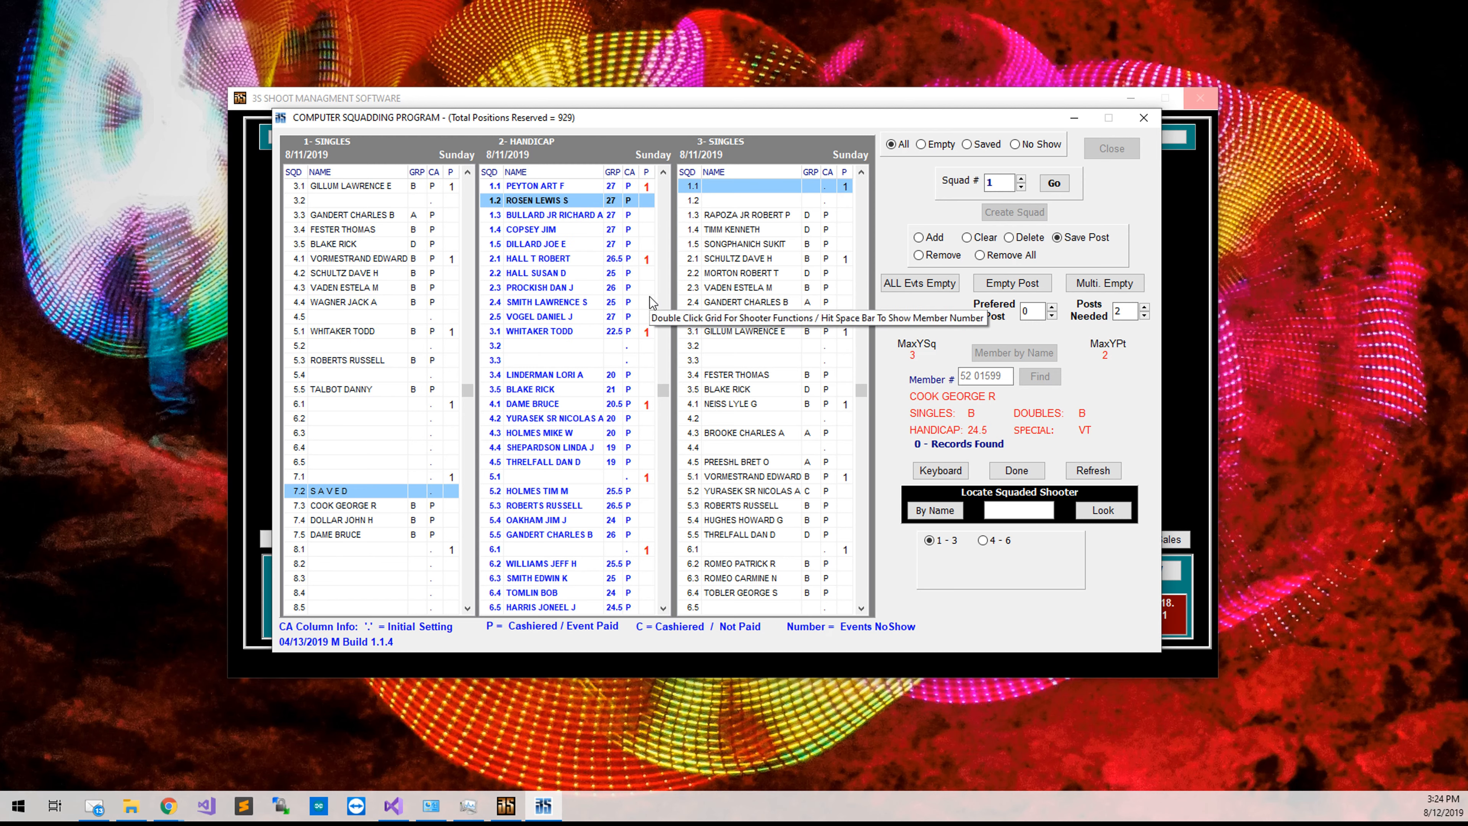
{"action": "key", "text": "Down"}
{"action": "key", "text": "Down"}
{"action": "key", "text": "Down"}
{"action": "key", "text": "Down"}
{"action": "key", "text": "Down"}
{"action": "key", "text": "Down"}
{"action": "key", "text": "Down"}
{"action": "key", "text": "Down"}
{"action": "key", "text": "Down"}
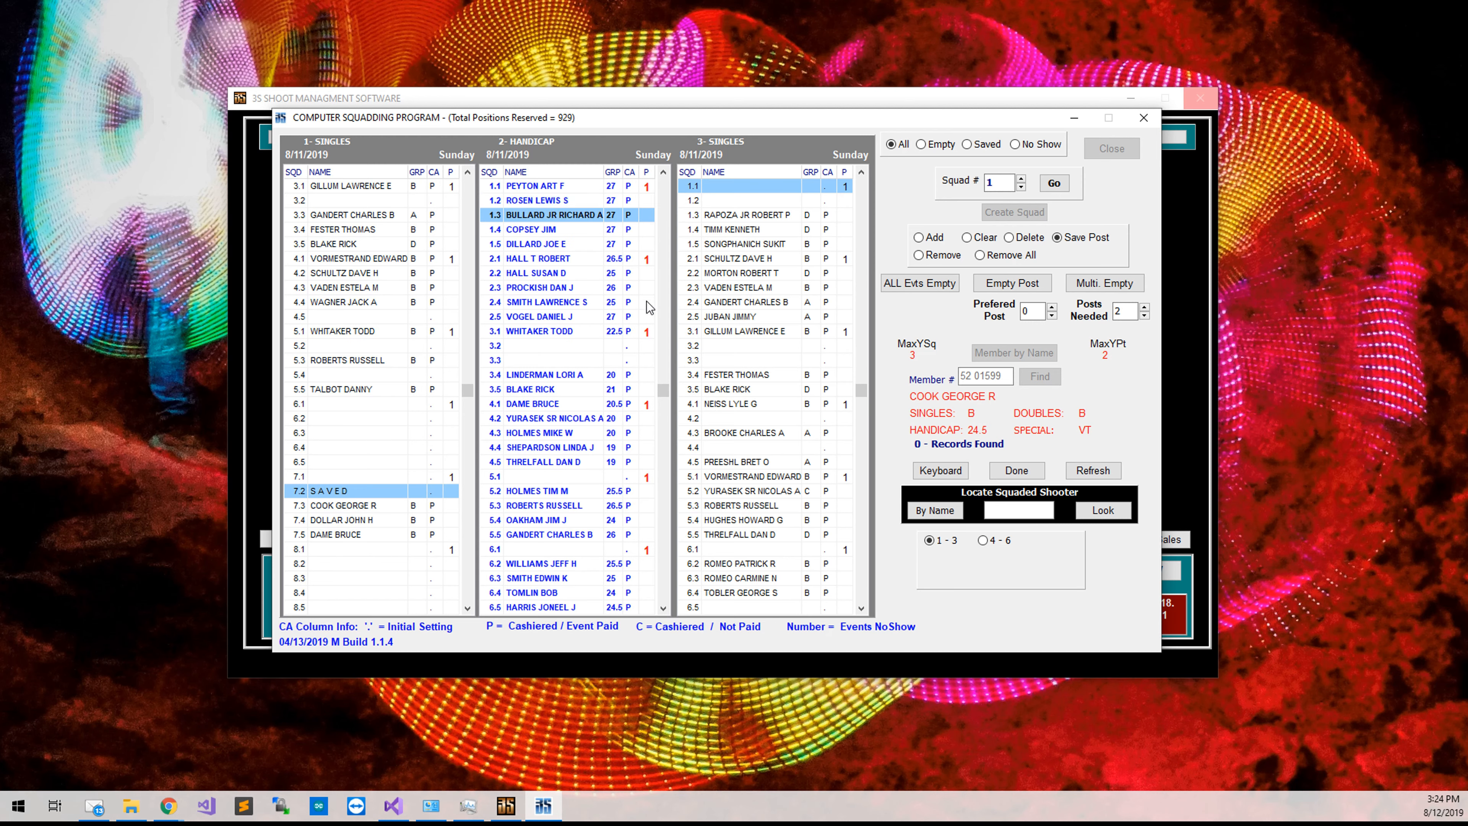
{"action": "key", "text": "Up"}
{"action": "key", "text": "Up"}
{"action": "key", "text": "Up"}
{"action": "key", "text": "Up"}
{"action": "key", "text": "Up"}
{"action": "key", "text": "Up"}
{"action": "key", "text": "Up"}
{"action": "key", "text": "Up"}
{"action": "key", "text": "Up"}
{"action": "key", "text": "Up"}
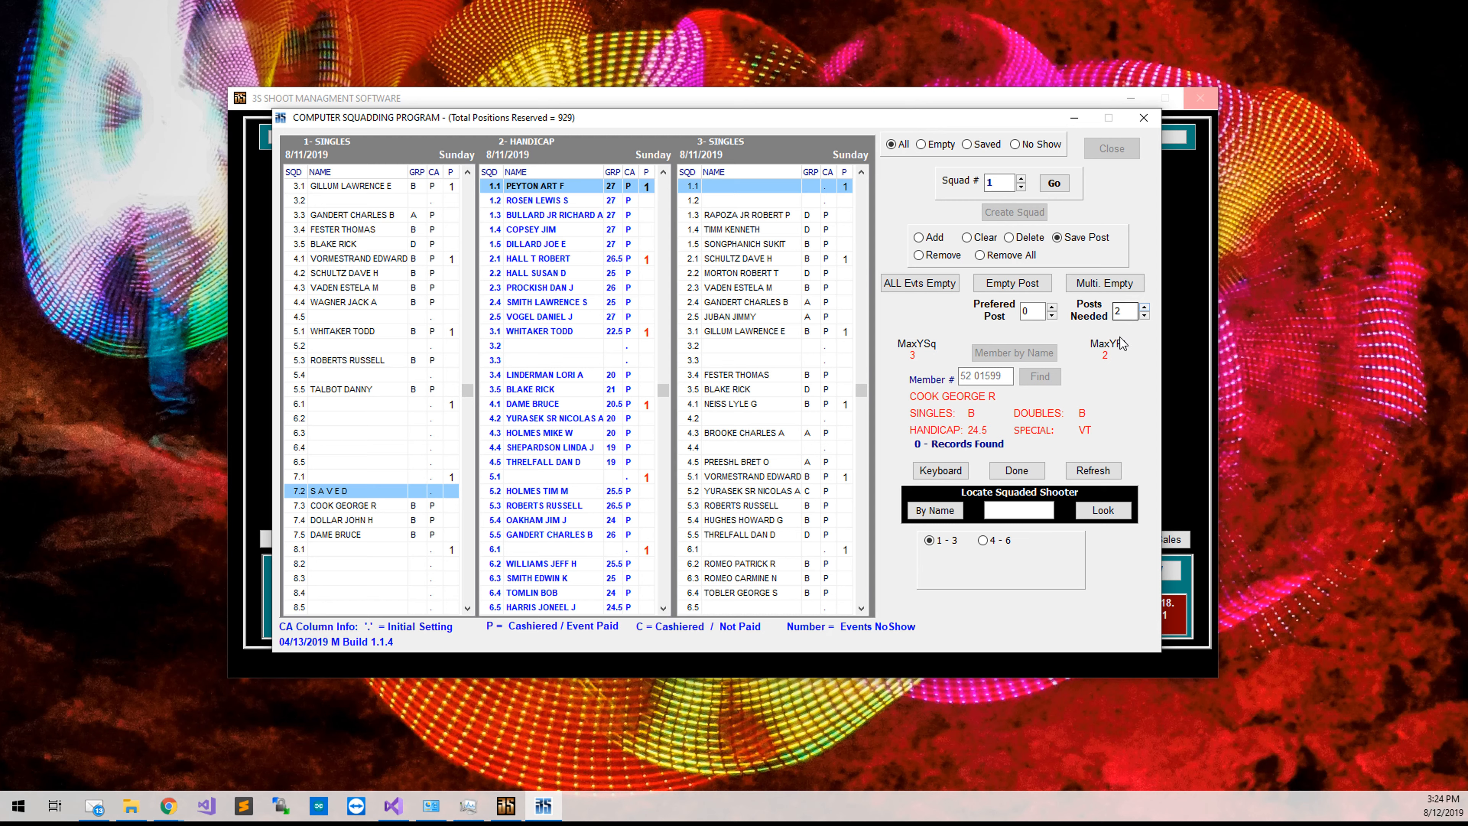
Browse the Handicap posts for two adjacent empty spots, settling on post 17.1.
{"action": "left_click", "coordinate": [1136, 285]}
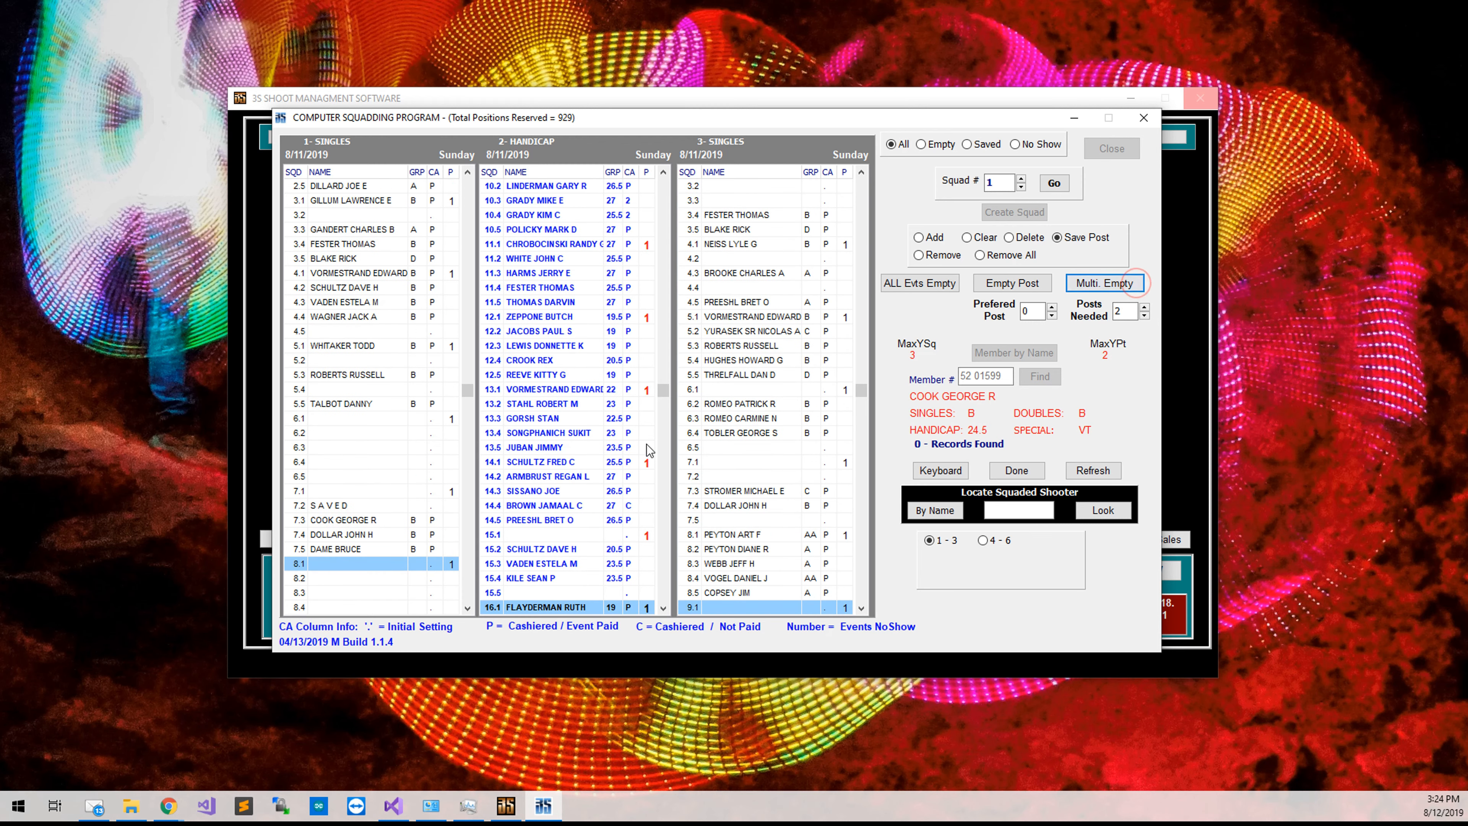
{"action": "left_click", "coordinate": [564, 538]}
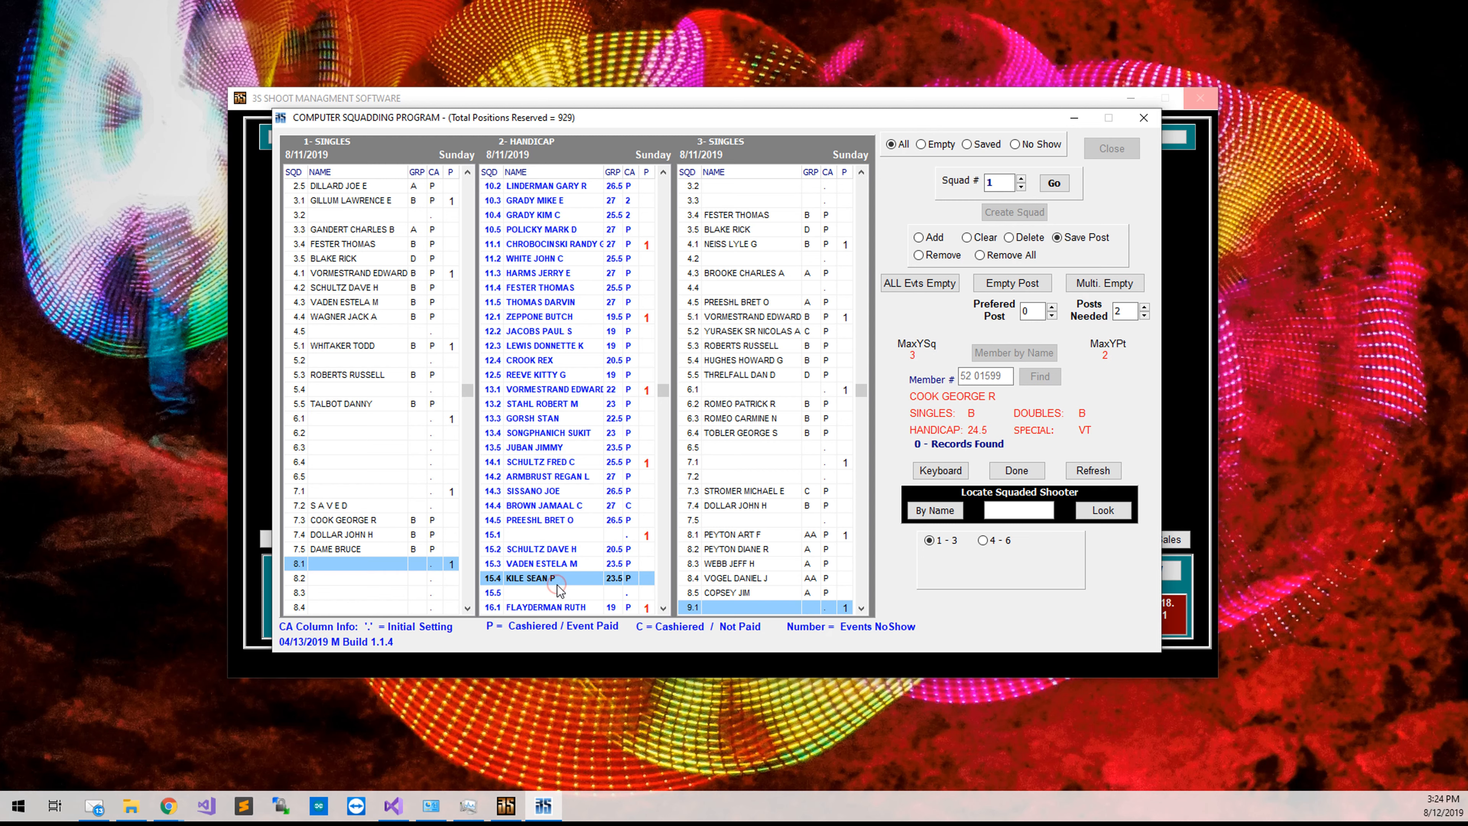
{"action": "left_click", "coordinate": [557, 587]}
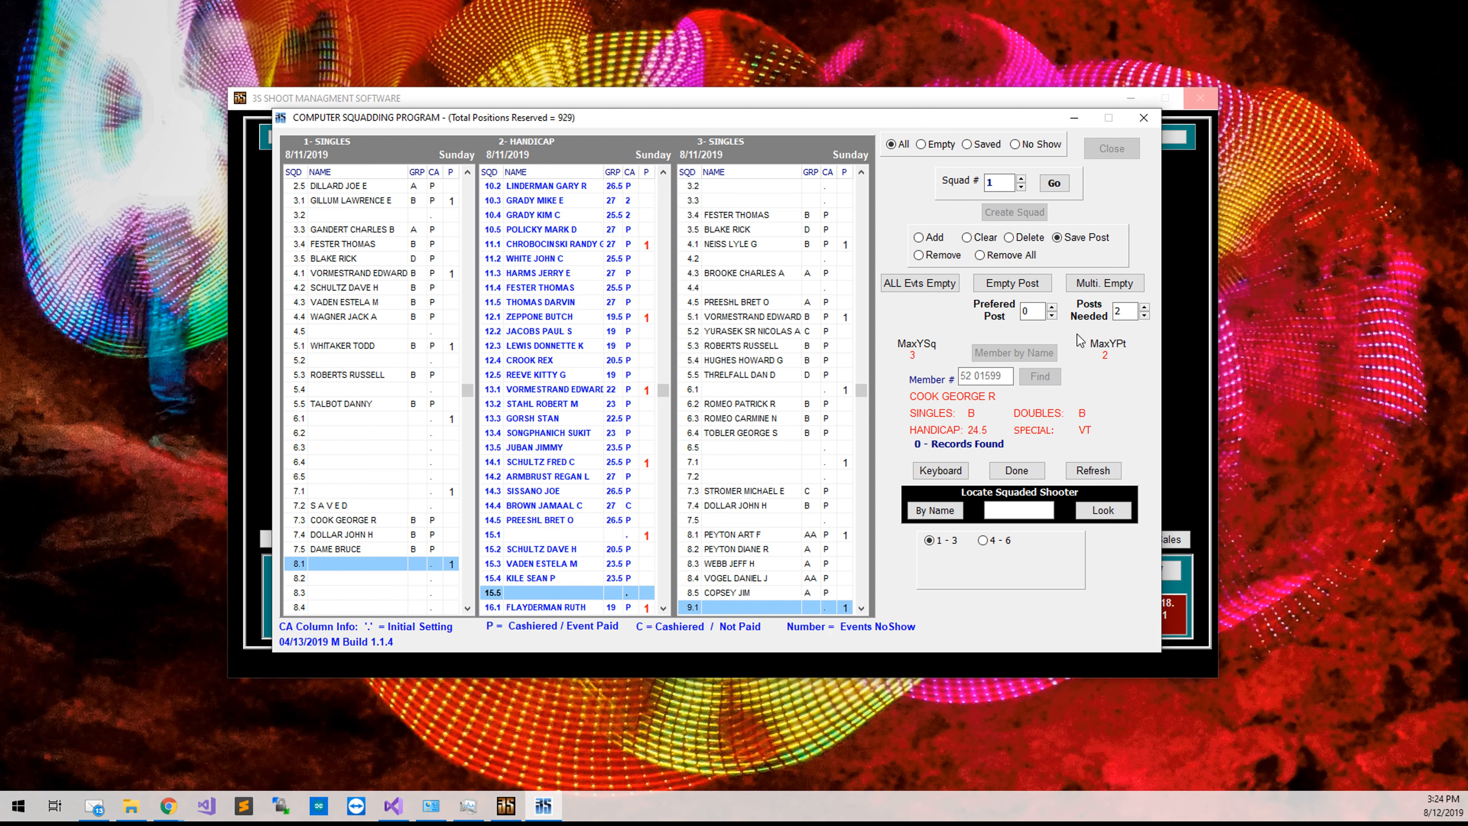
{"action": "key", "text": "Down"}
{"action": "key", "text": "Down"}
{"action": "key", "text": "Down"}
{"action": "key", "text": "Down"}
{"action": "key", "text": "Down"}
{"action": "key", "text": "Down"}
{"action": "key", "text": "Down"}
{"action": "key", "text": "Down"}
{"action": "key", "text": "Down"}
{"action": "key", "text": "Down"}
{"action": "key", "text": "Down"}
{"action": "key", "text": "Down"}
{"action": "key", "text": "Down"}
{"action": "key", "text": "Down"}
{"action": "key", "text": "Down"}
{"action": "key", "text": "Down"}
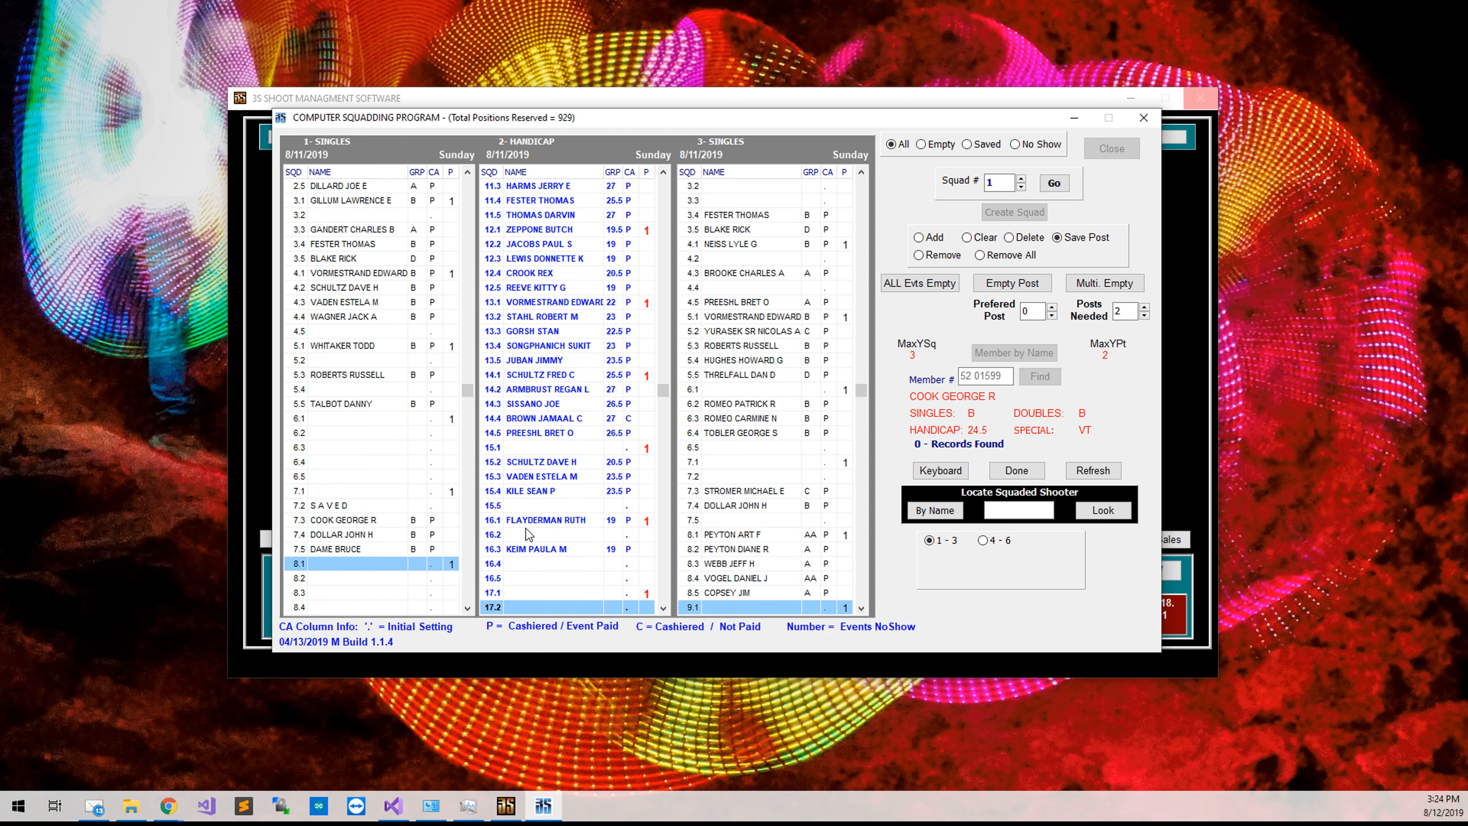
{"action": "key", "text": "Down"}
{"action": "left_click", "coordinate": [568, 450]}
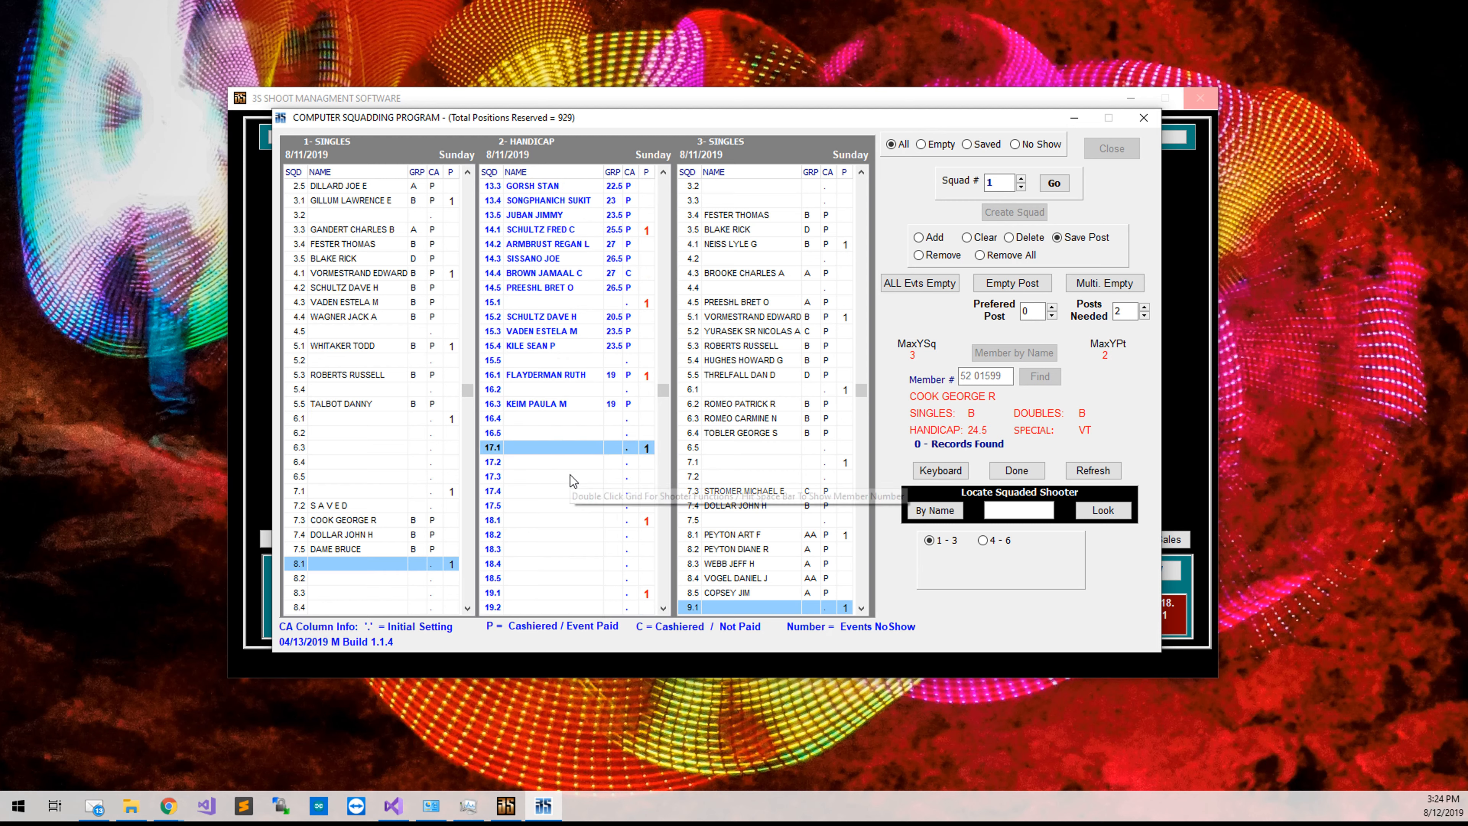
Mark Handicap post 17.2 as SAVED and squad the shooter into post 17.3.
{"action": "left_click", "coordinate": [1079, 234]}
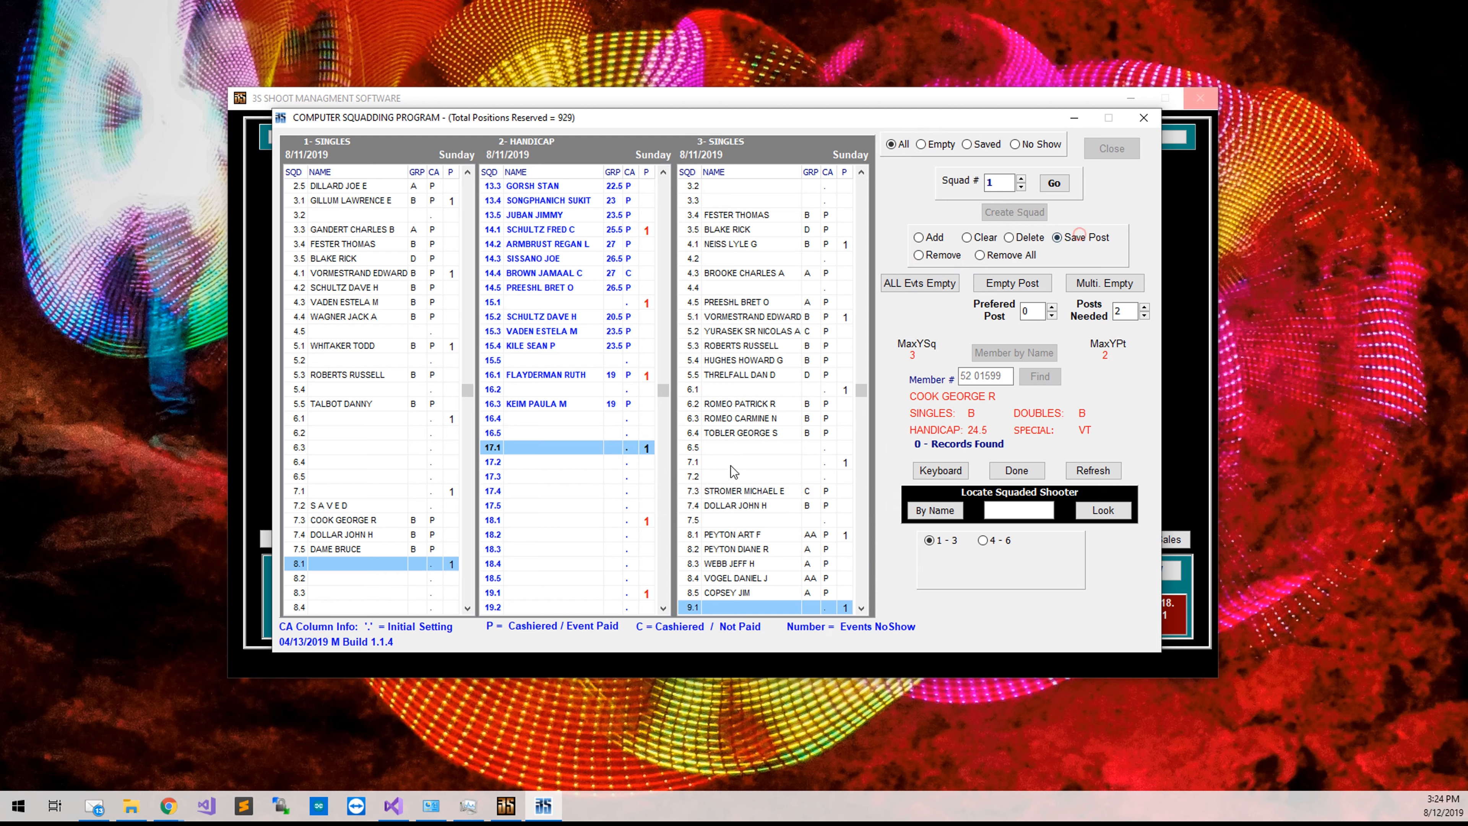
{"action": "left_click", "coordinate": [599, 463]}
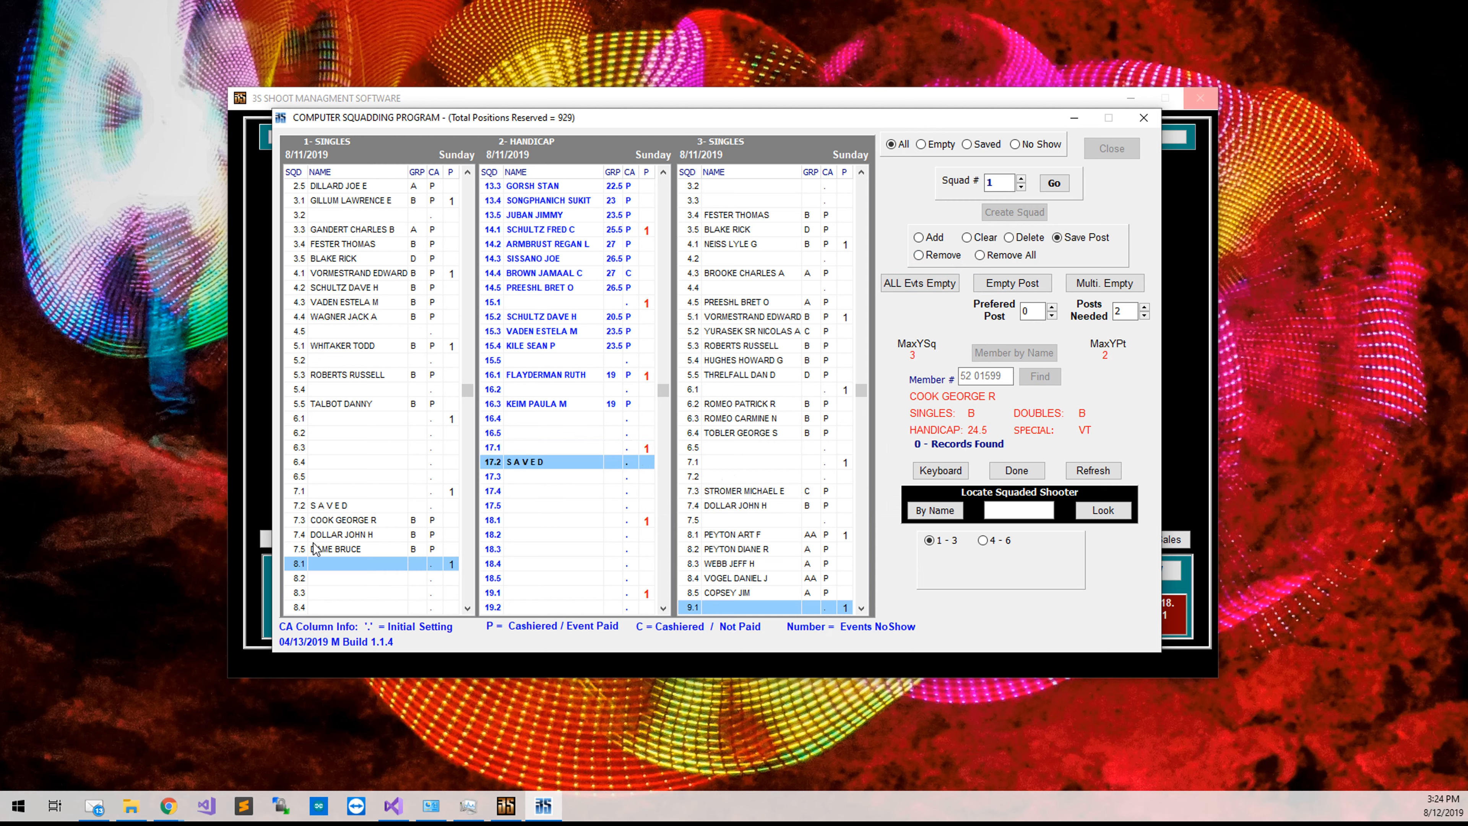
{"action": "left_click", "coordinate": [920, 238]}
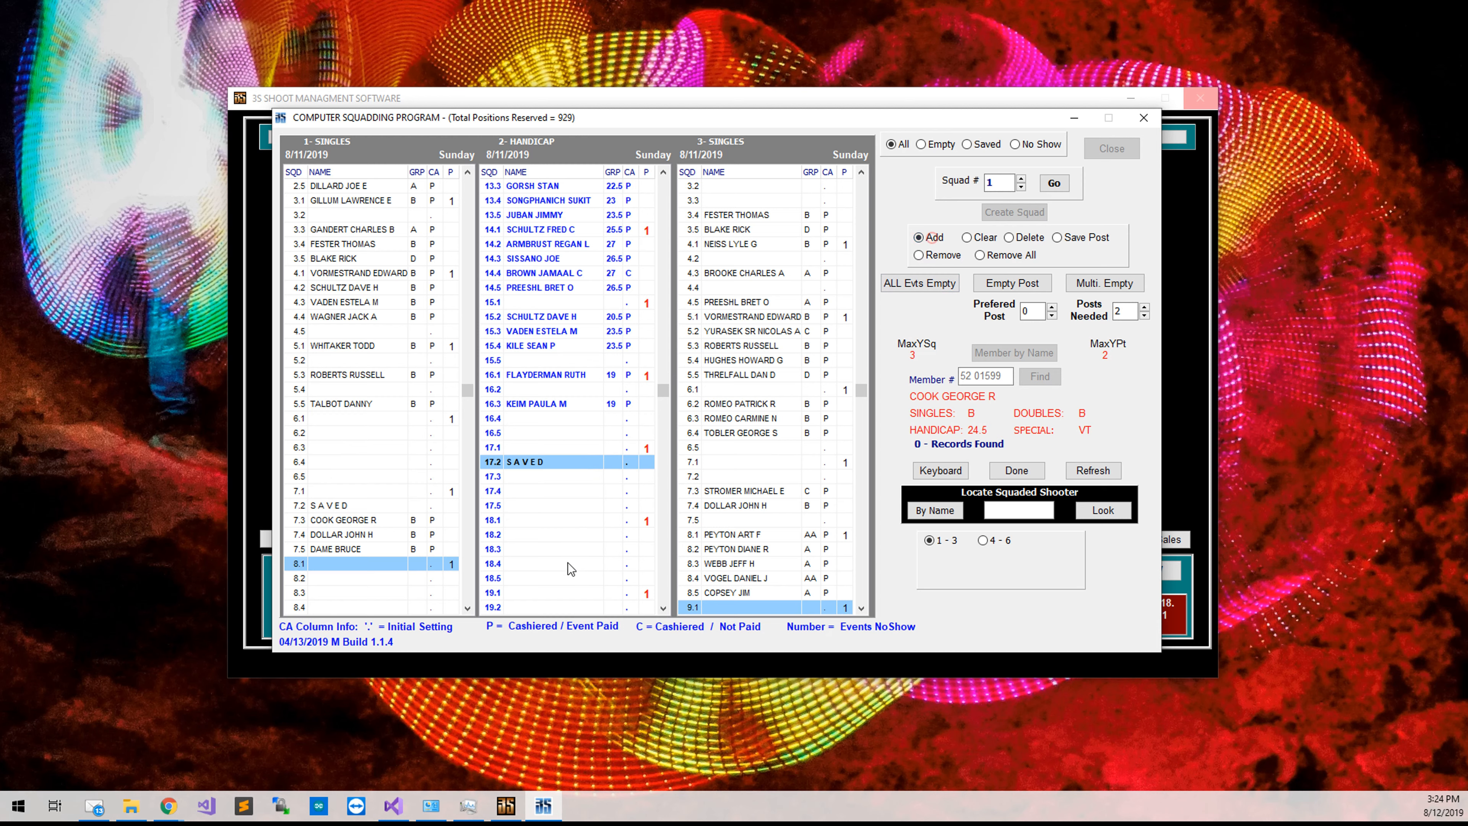
{"action": "left_click", "coordinate": [522, 477]}
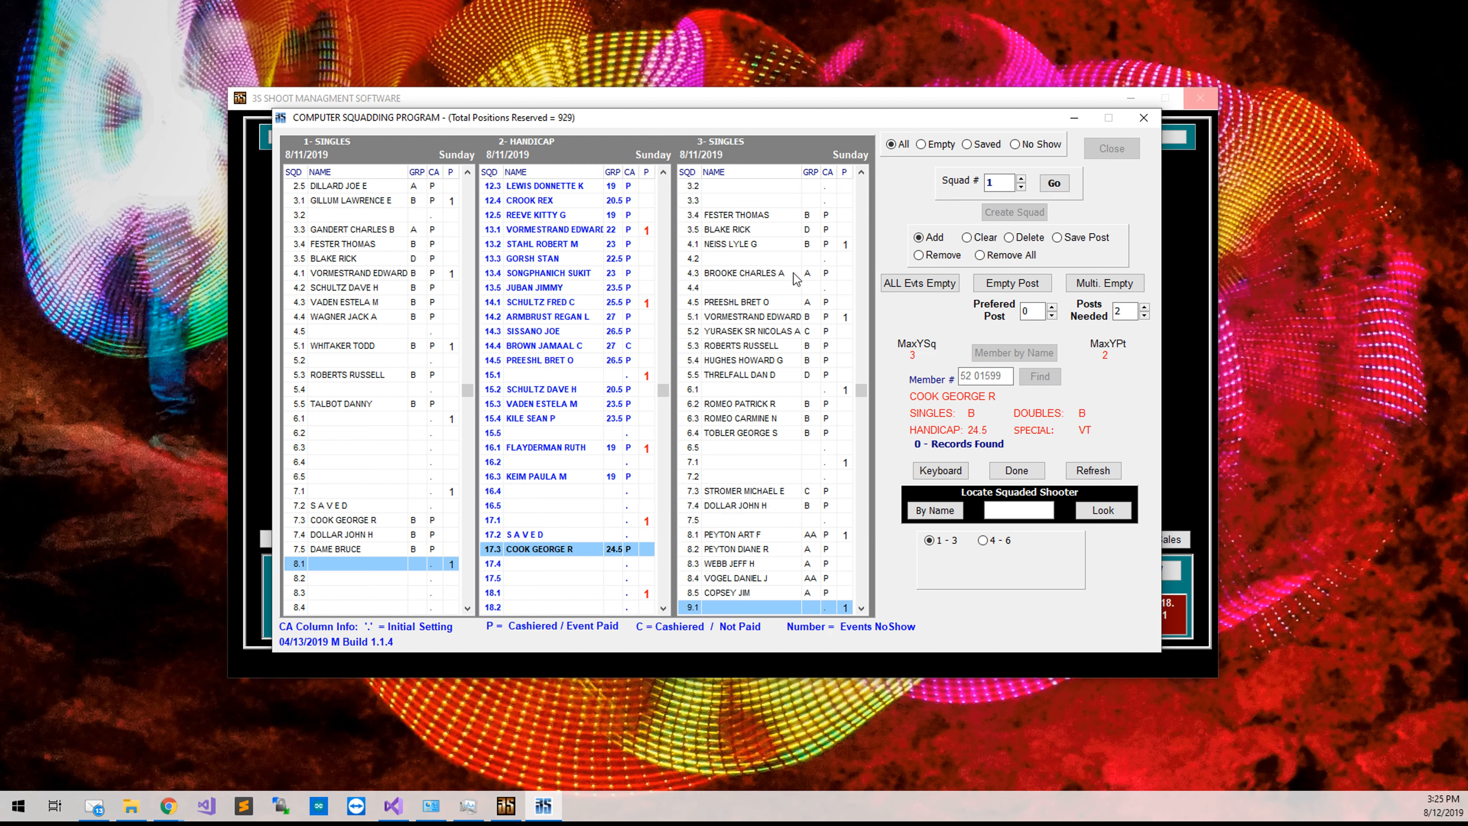
Squad the shooter into the empty post 3.3 of the third Singles event.
{"action": "left_click", "coordinate": [789, 244]}
{"action": "scroll", "coordinate": [795, 289], "scroll_direction": "up", "scroll_amount": 4}
{"action": "scroll", "coordinate": [795, 301], "scroll_direction": "down", "scroll_amount": 12}
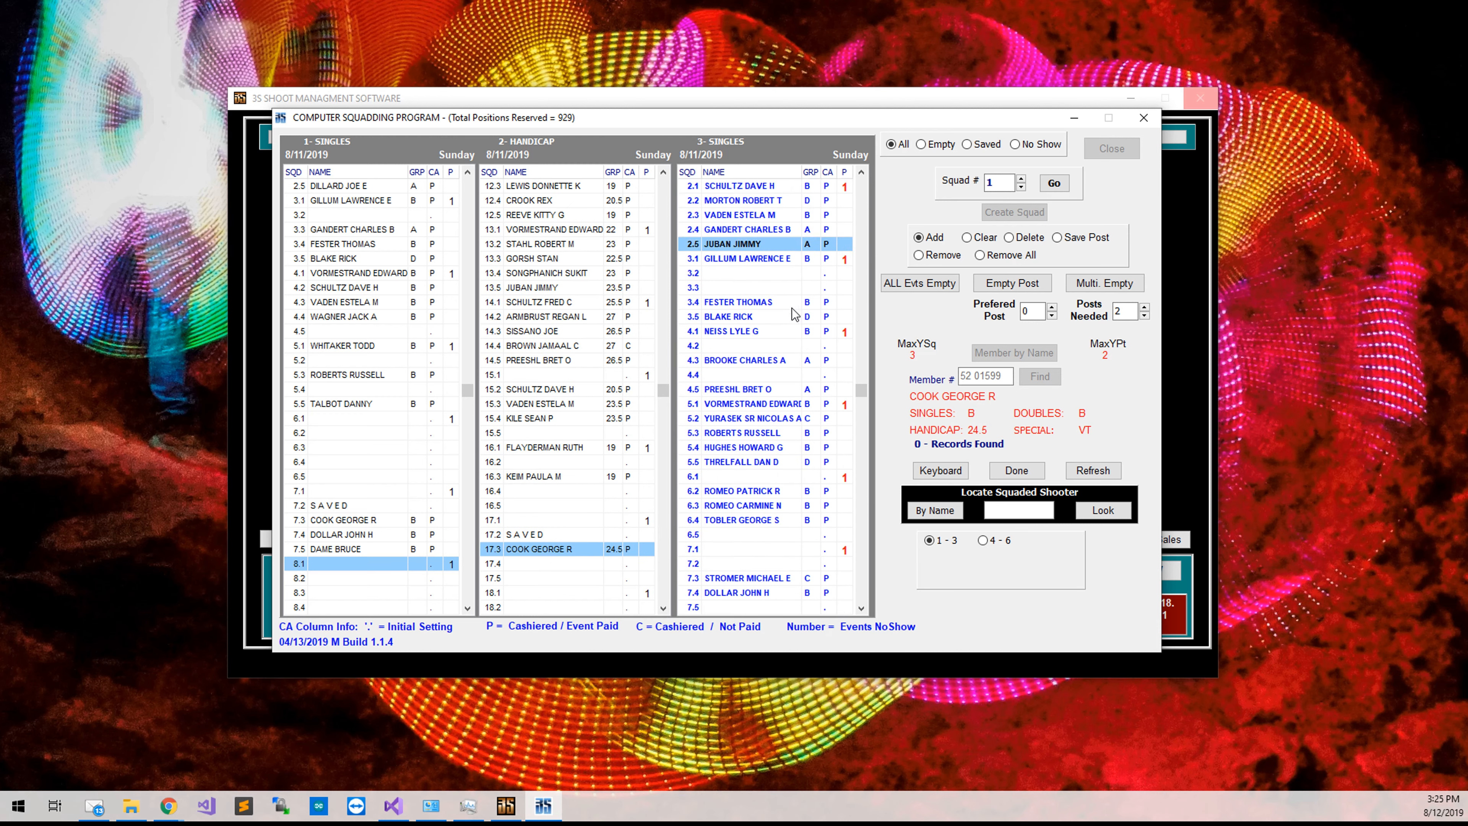
{"action": "scroll", "coordinate": [791, 318], "scroll_direction": "up", "scroll_amount": 7}
{"action": "scroll", "coordinate": [791, 318], "scroll_direction": "down", "scroll_amount": 3}
{"action": "scroll", "coordinate": [791, 318], "scroll_direction": "up", "scroll_amount": 2}
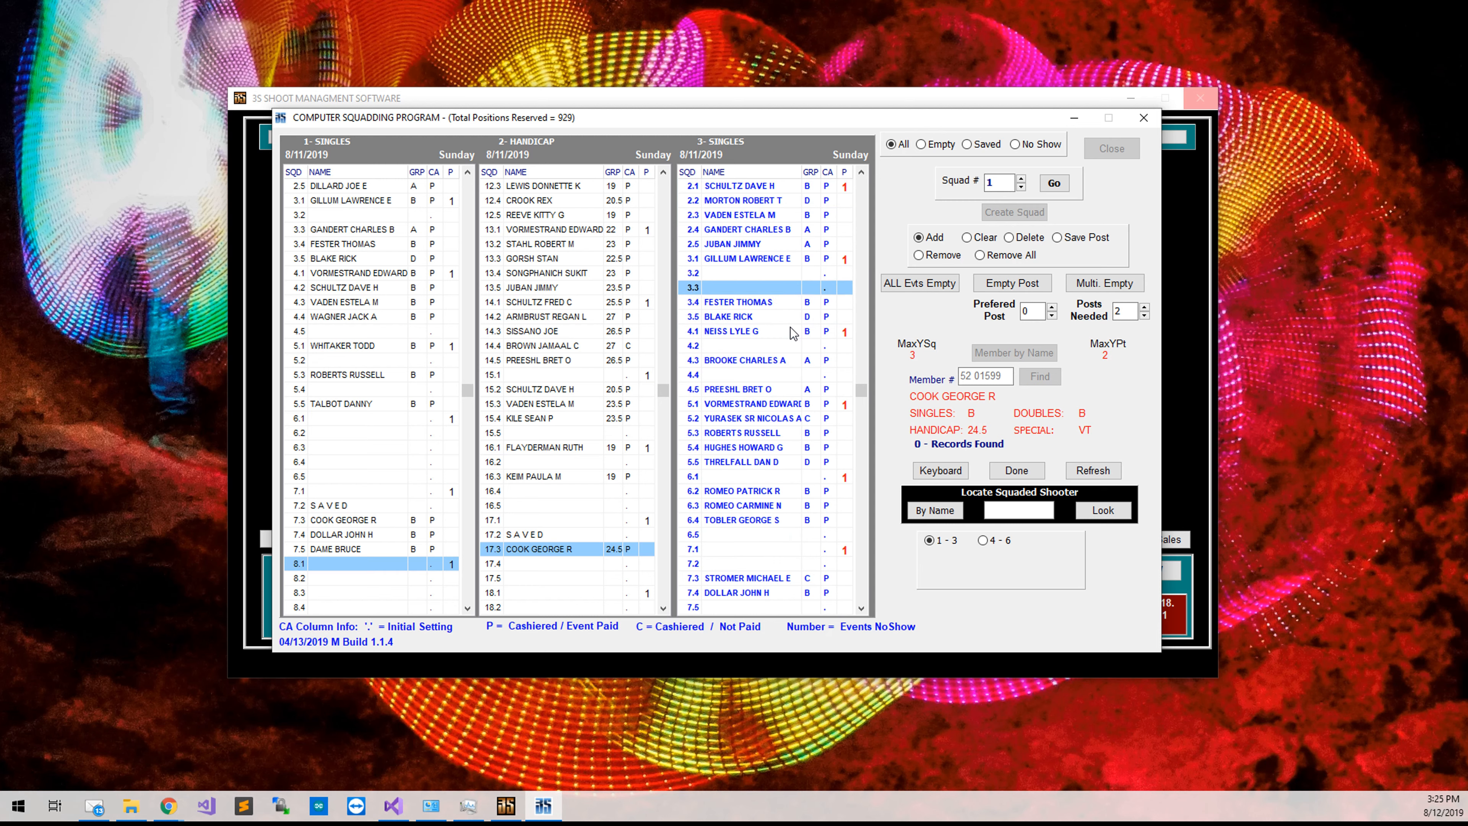
{"action": "left_click", "coordinate": [796, 287]}
{"action": "double_click", "coordinate": [796, 287]}
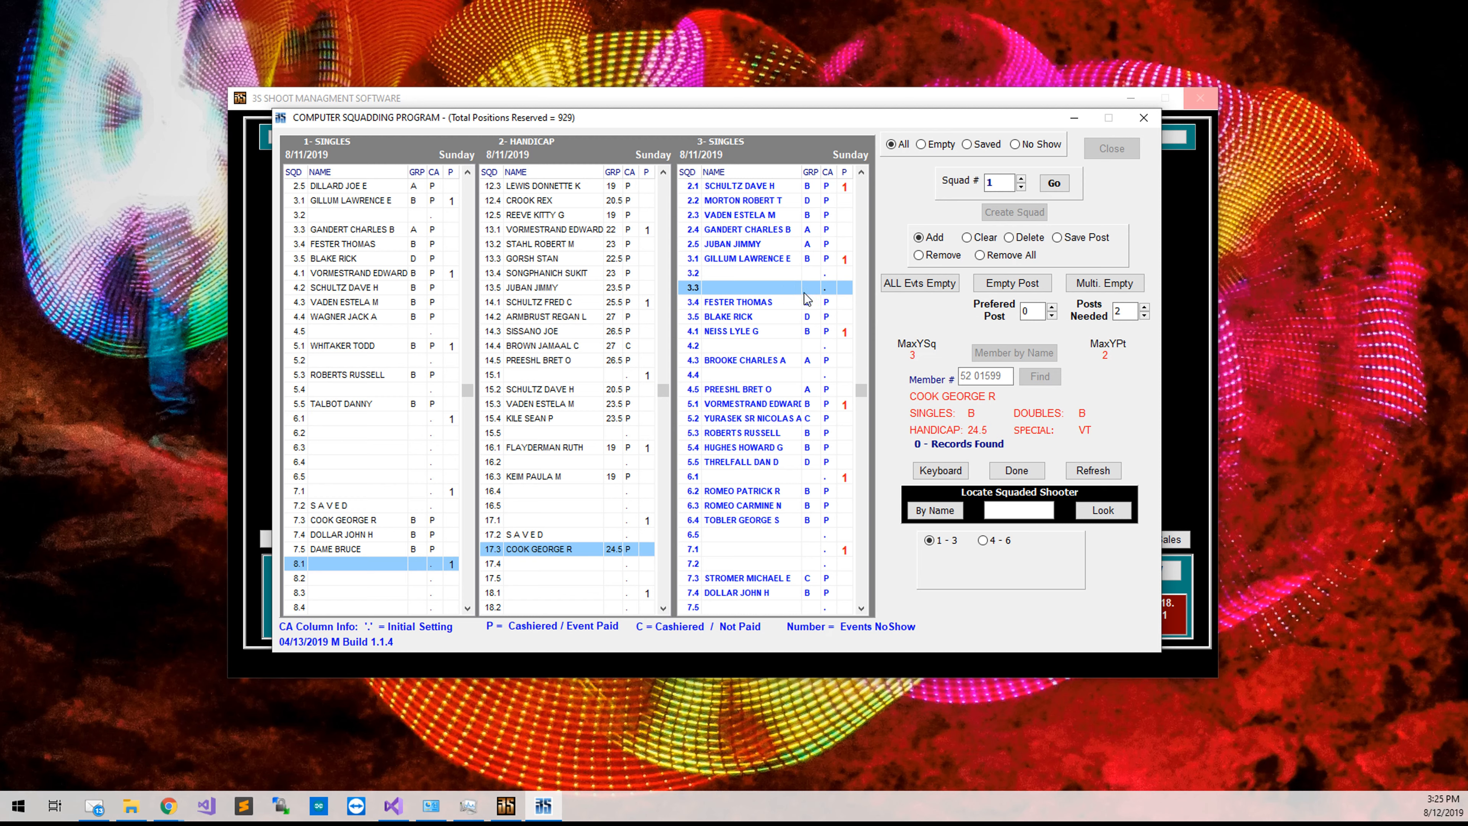
Mark post 3.2 as SAVED and click Done to clear the shooter lookup.
{"action": "left_click", "coordinate": [1068, 241]}
{"action": "double_click", "coordinate": [786, 274]}
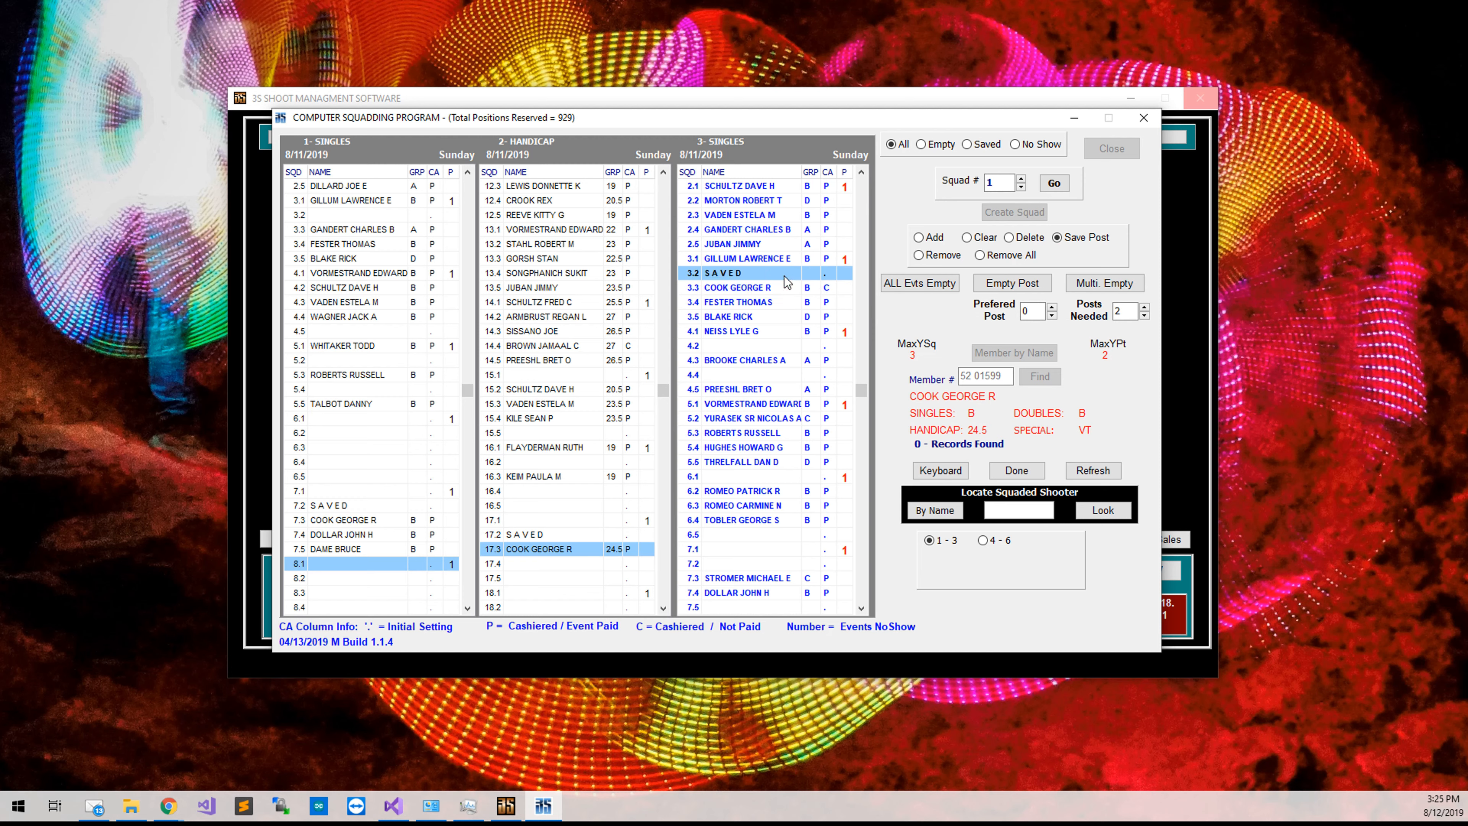
{"action": "left_click", "coordinate": [1028, 471]}
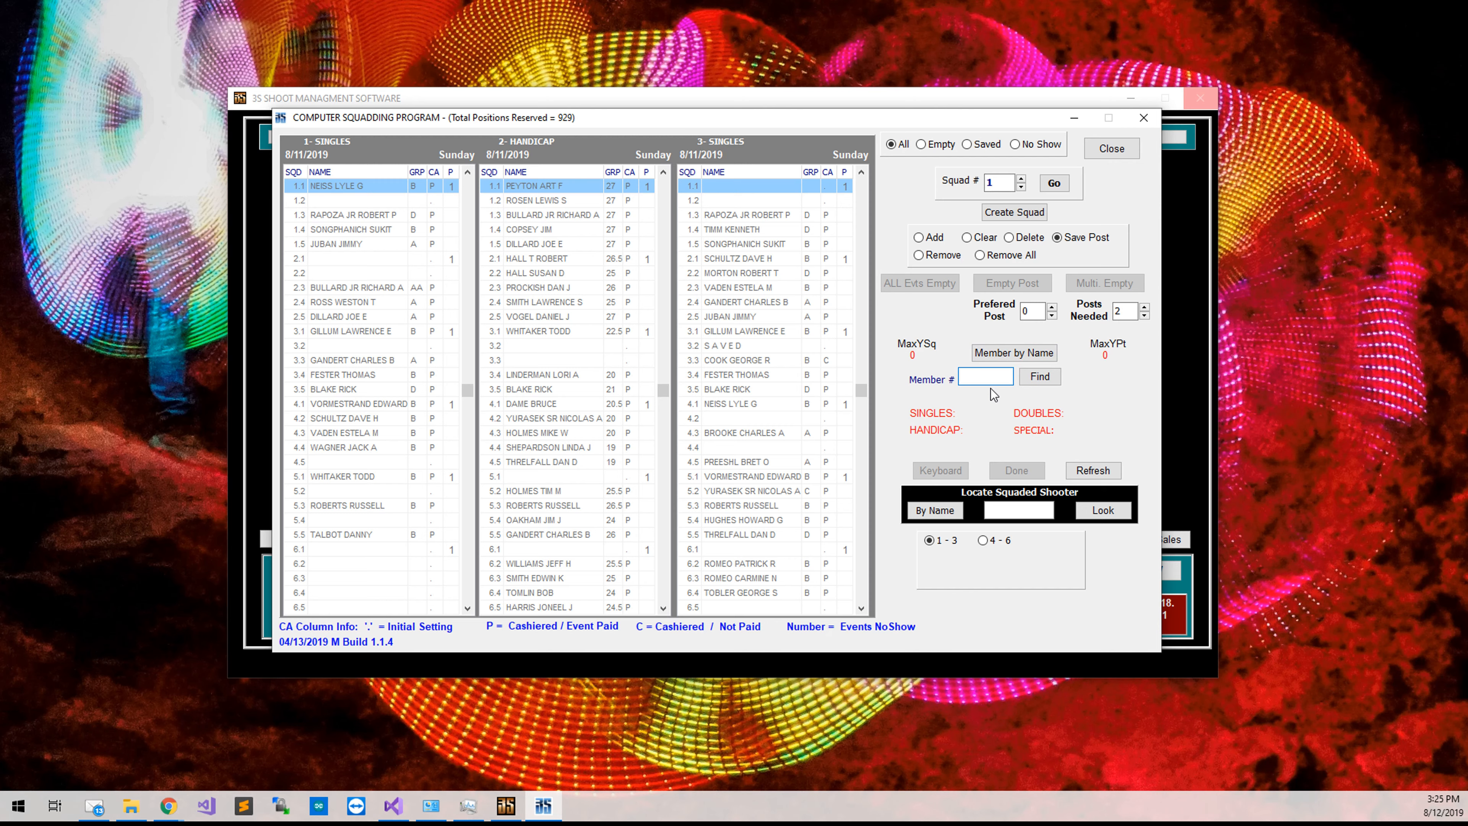
Search the member list by the new shooter's name and activate his record (Singles B, Handicap 25.5).
{"action": "left_click", "coordinate": [1009, 360]}
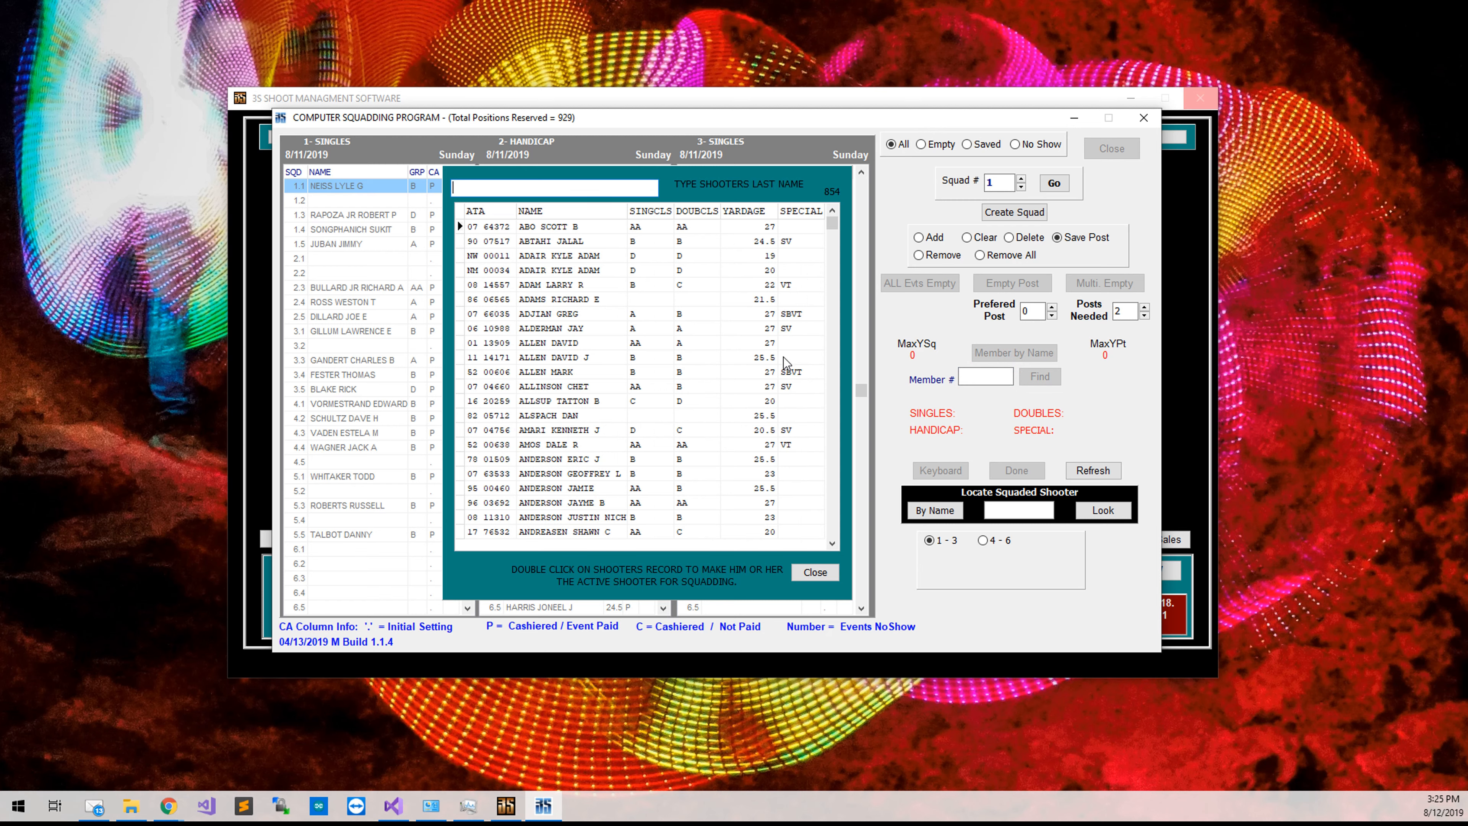
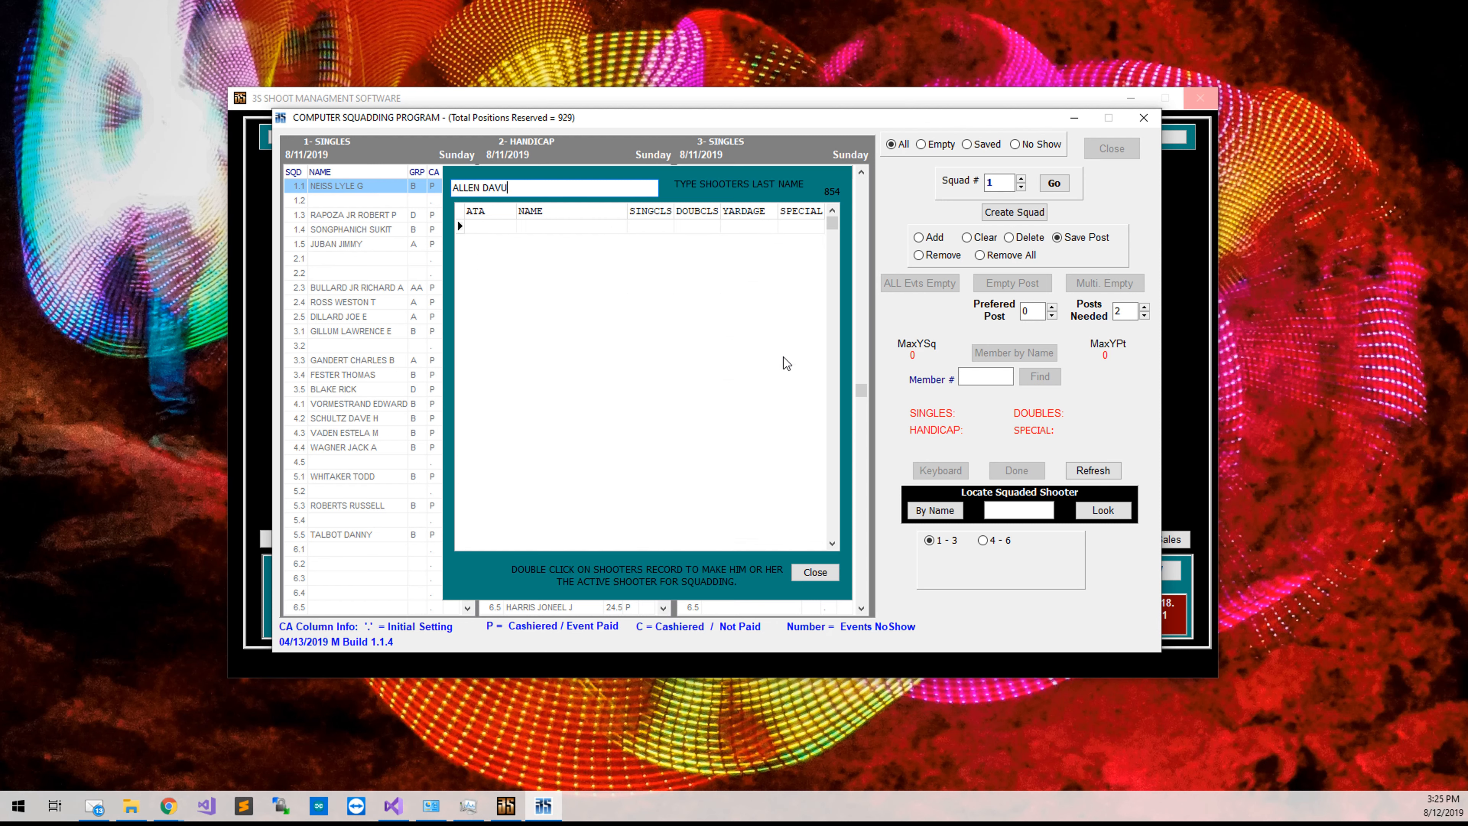
{"action": "key", "text": "ctrl+a"}
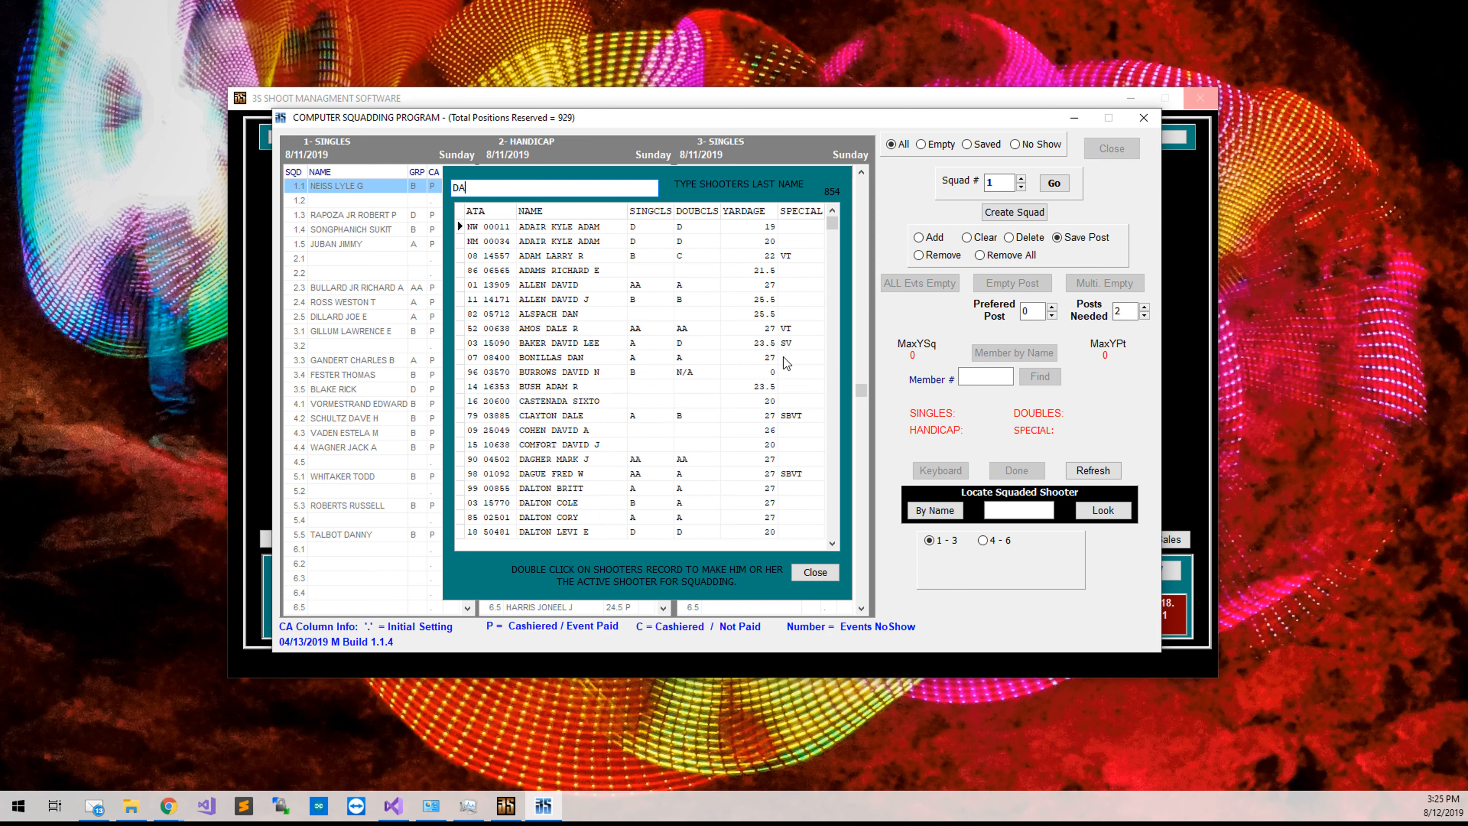
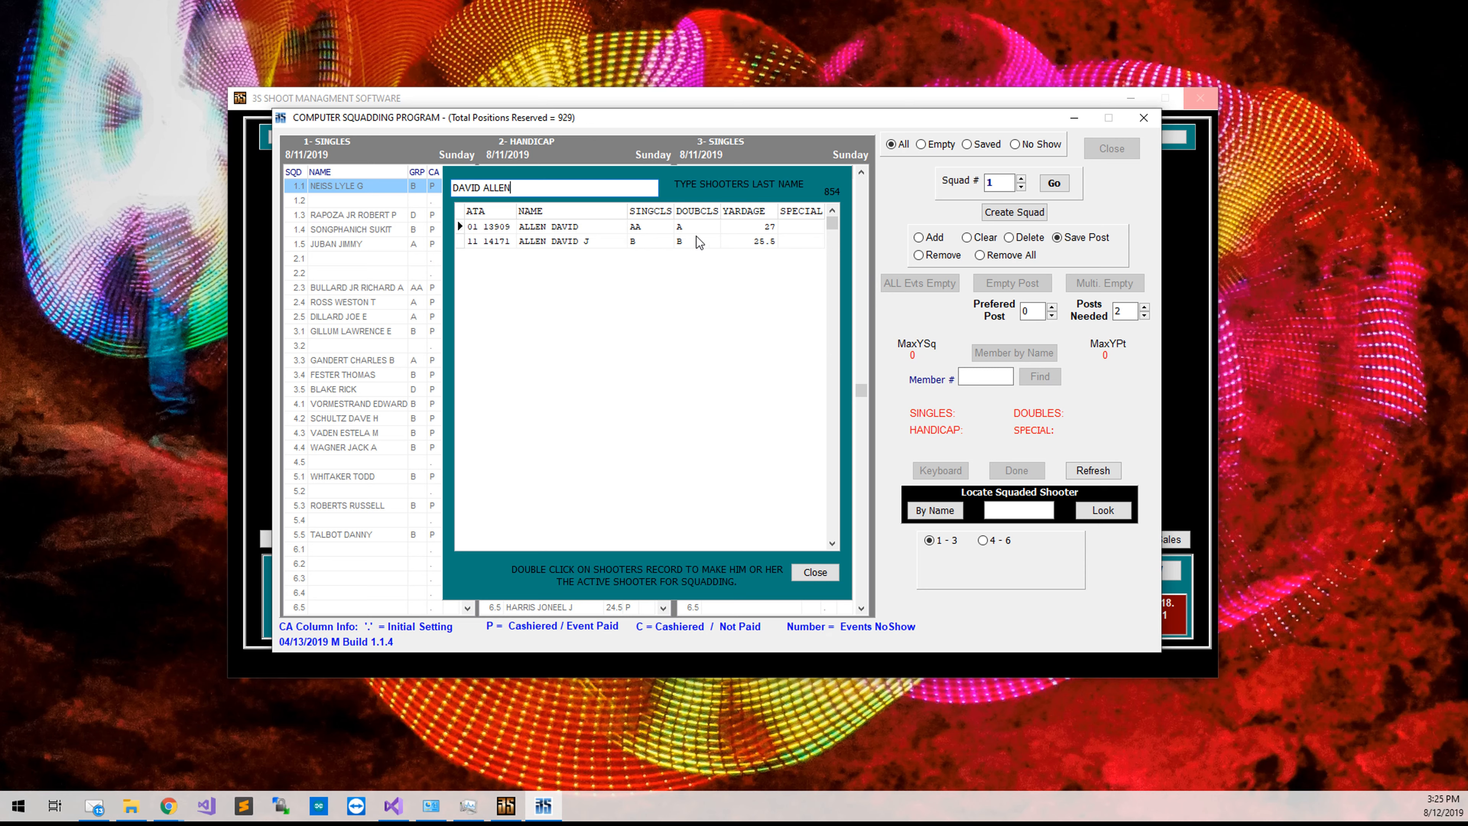
{"action": "double_click", "coordinate": [708, 241]}
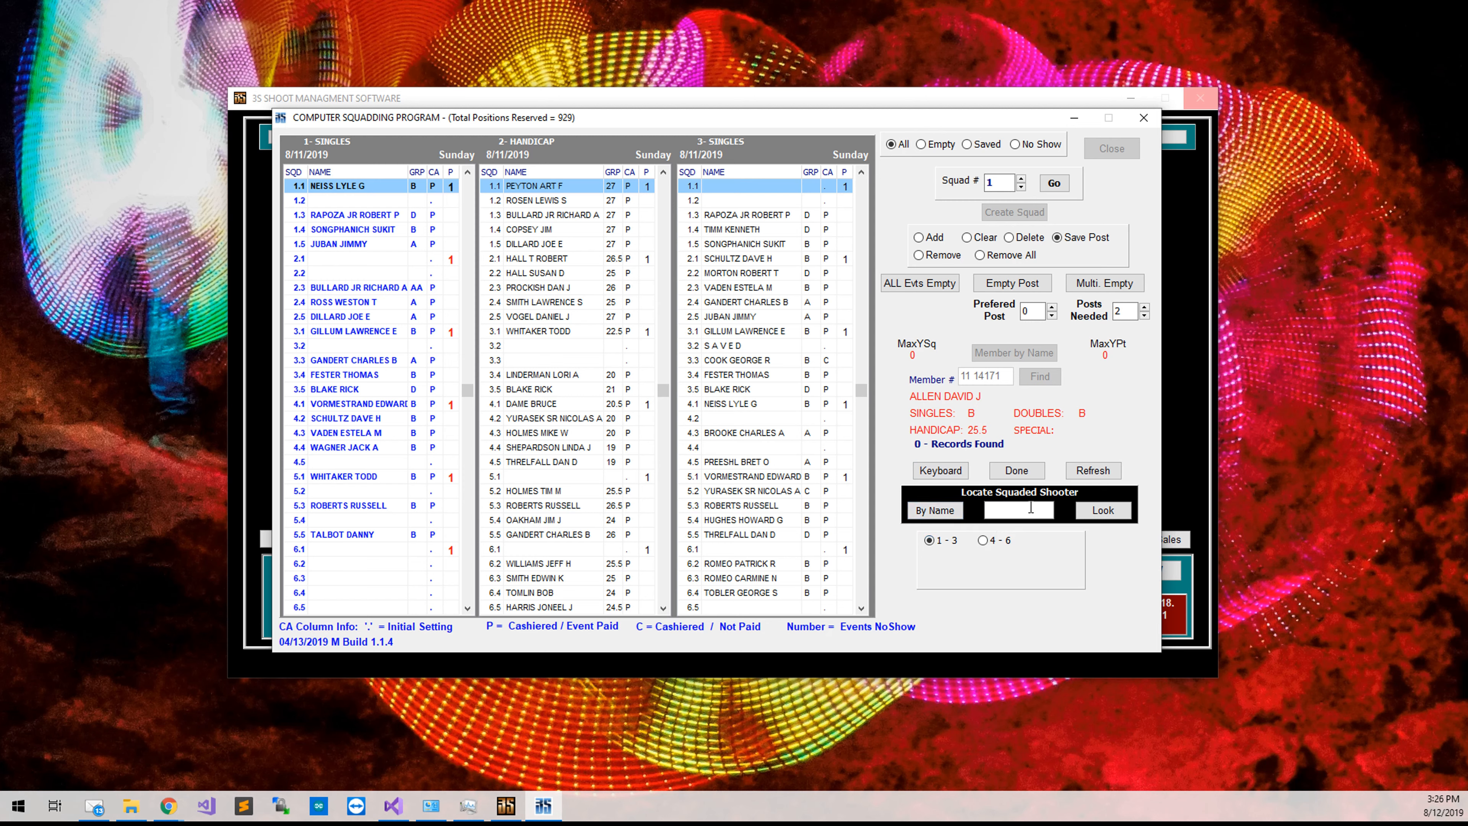
Locate the first squadded shooter by name, showing his posts 7.3, 17.3 and 3.3.
{"action": "left_click", "coordinate": [928, 510]}
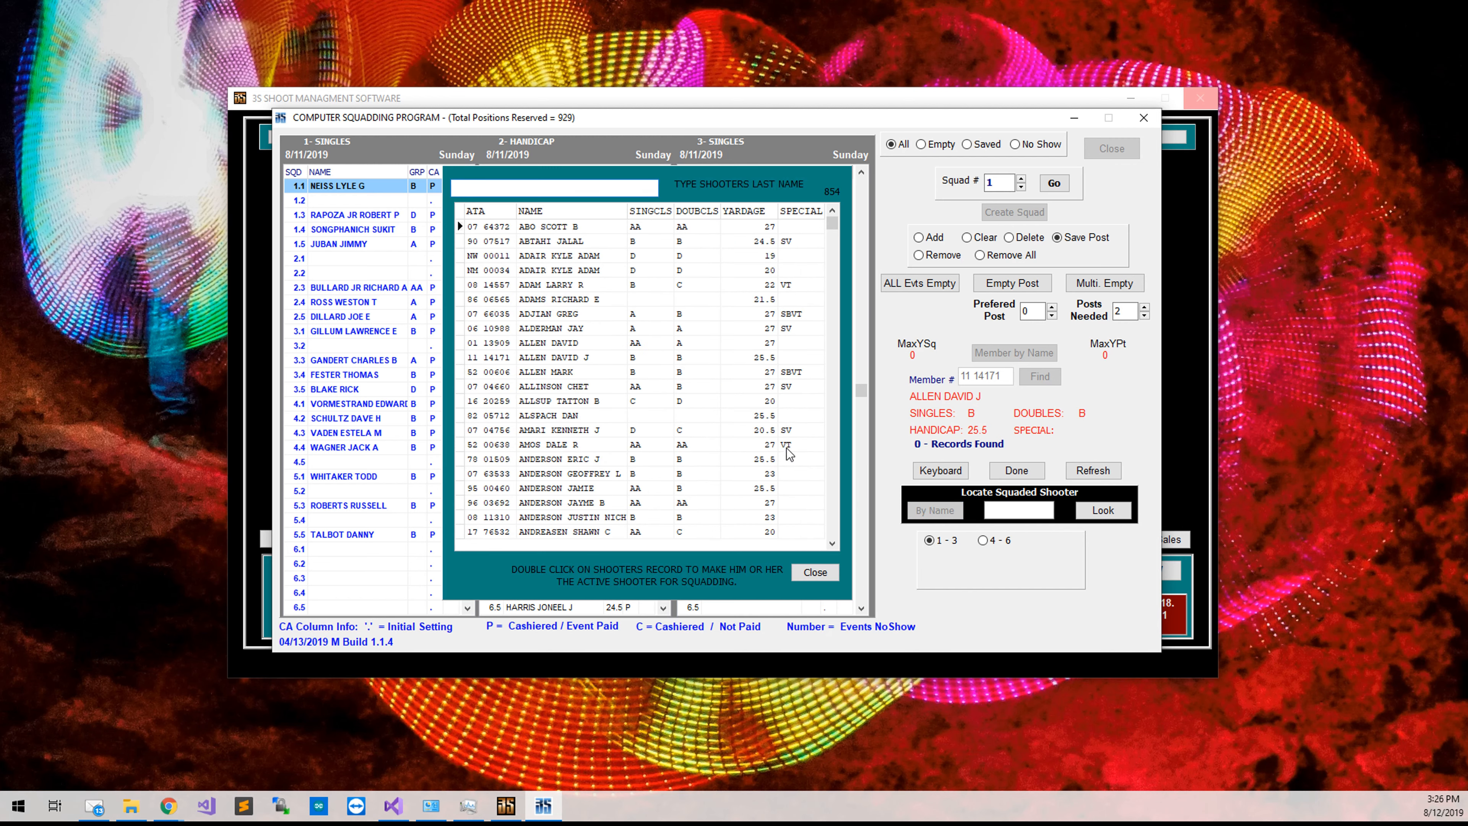
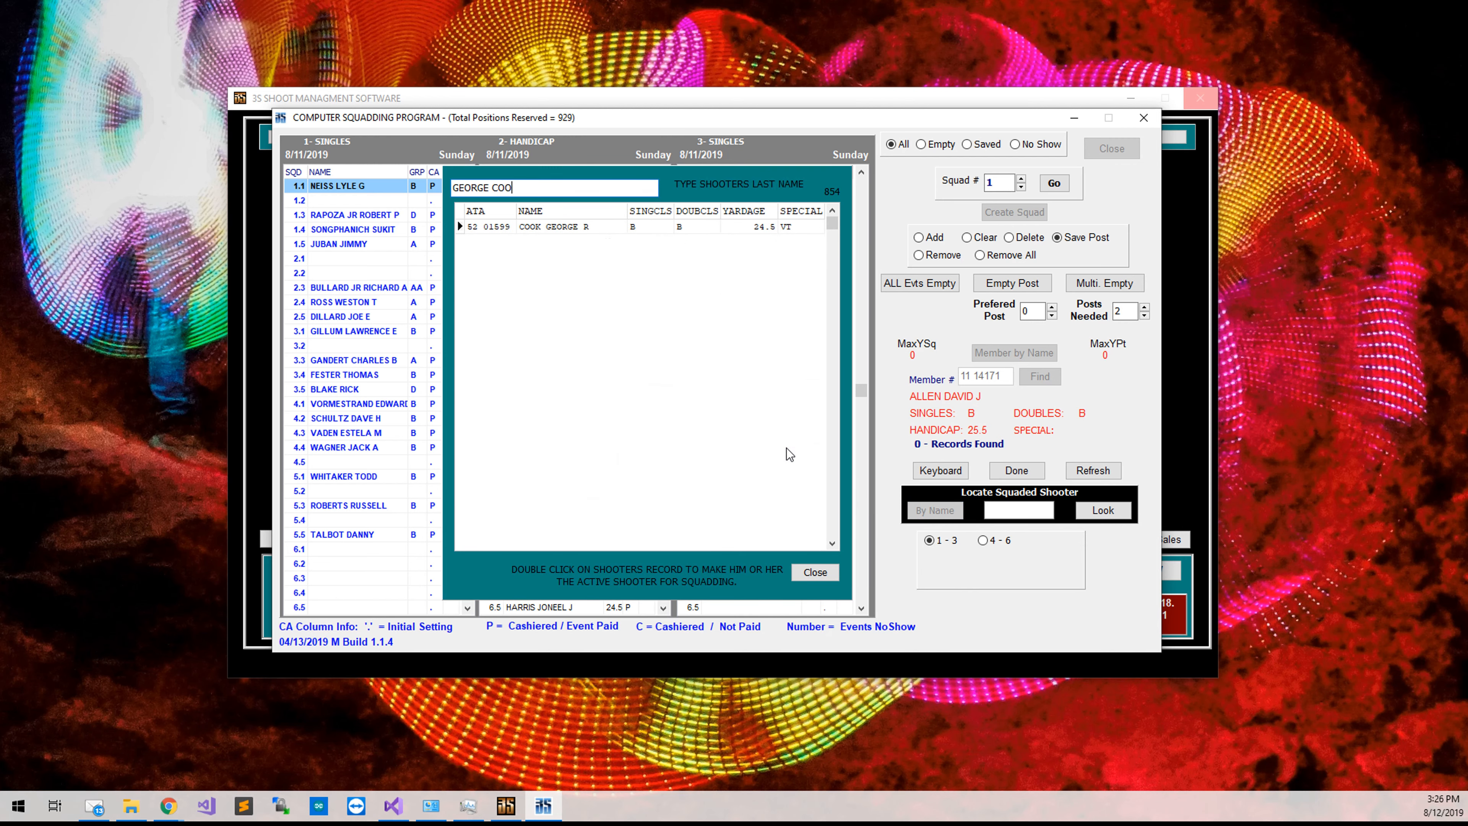
{"action": "double_click", "coordinate": [610, 226]}
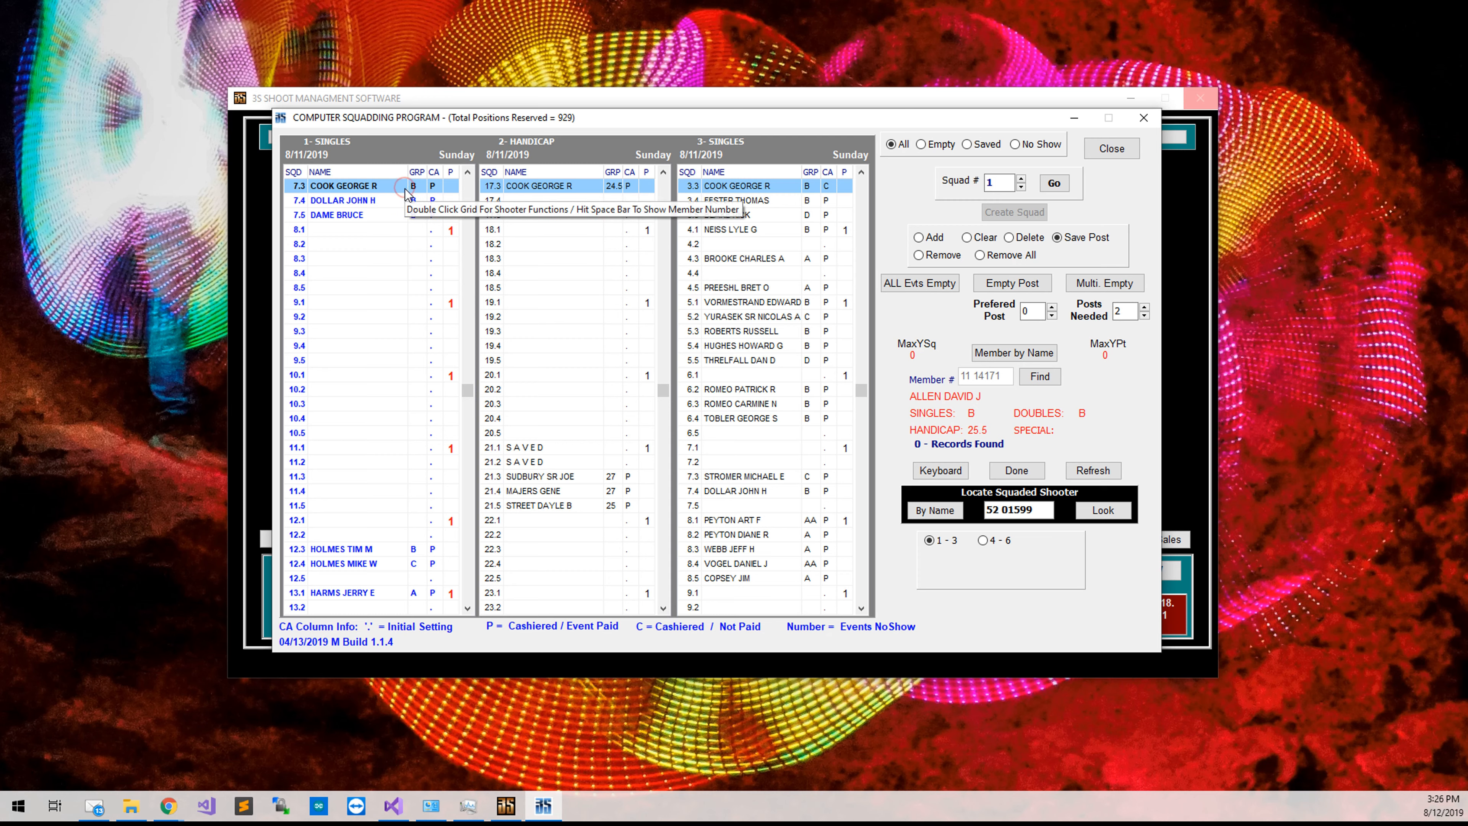
Inspect Singles posts 7.2 (SAVED) and 7.3 plus Handicap post 17.1.
{"action": "key", "text": "Up"}
{"action": "key", "text": "Up"}
{"action": "left_click", "coordinate": [407, 203]}
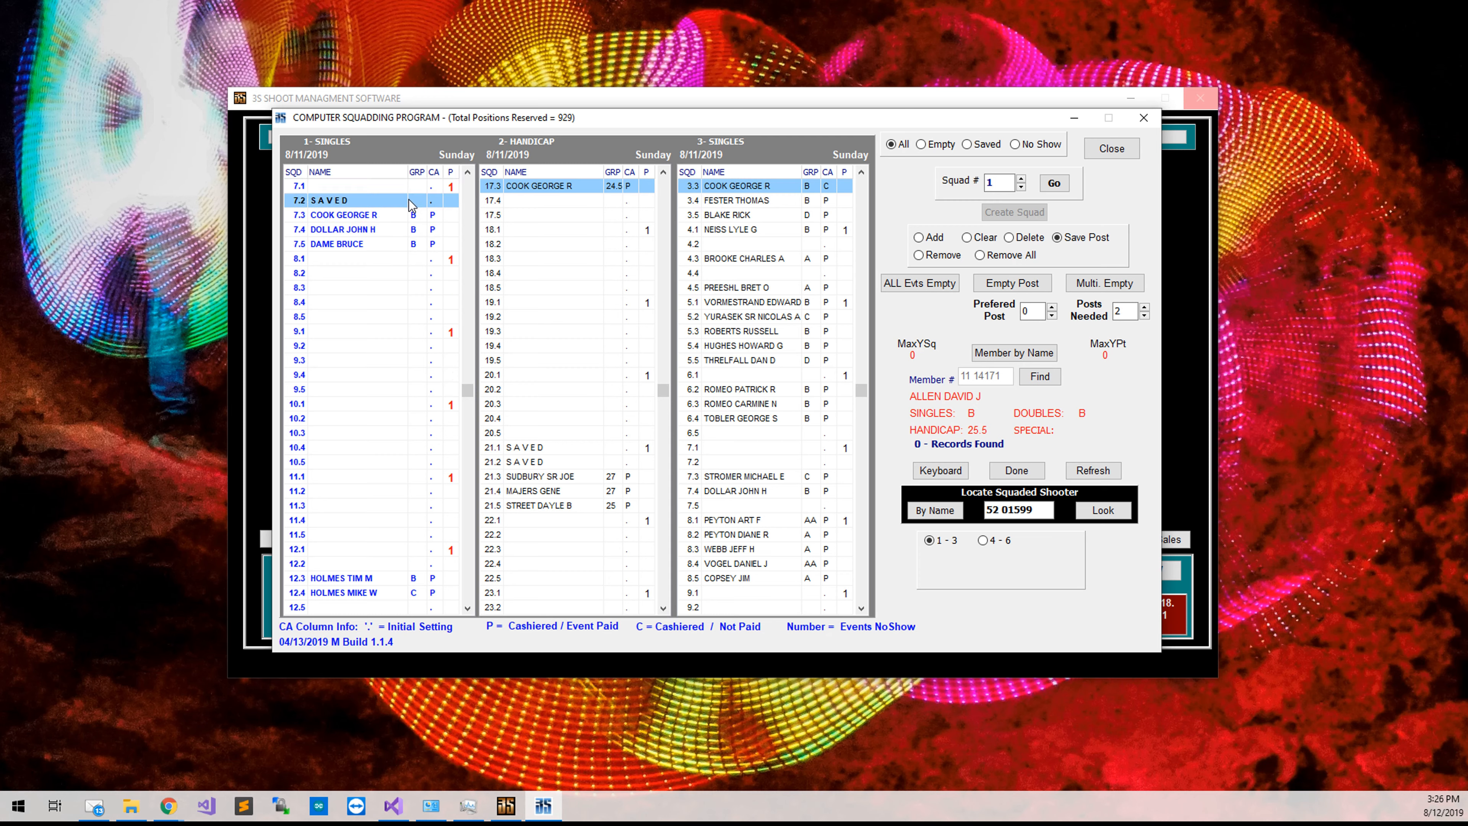
{"action": "left_click", "coordinate": [515, 194]}
{"action": "left_click", "coordinate": [390, 217]}
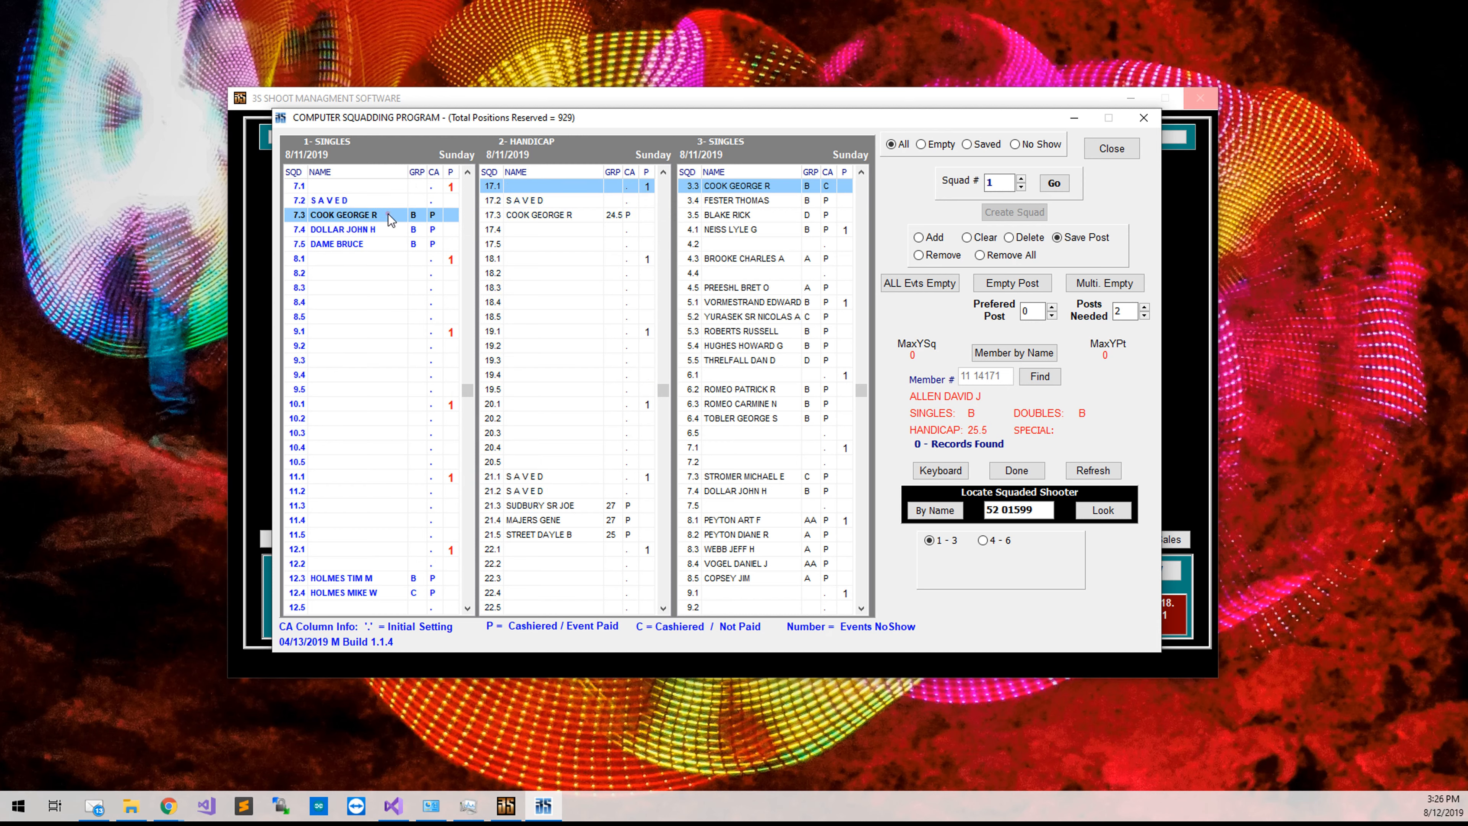
{"action": "left_click", "coordinate": [386, 202]}
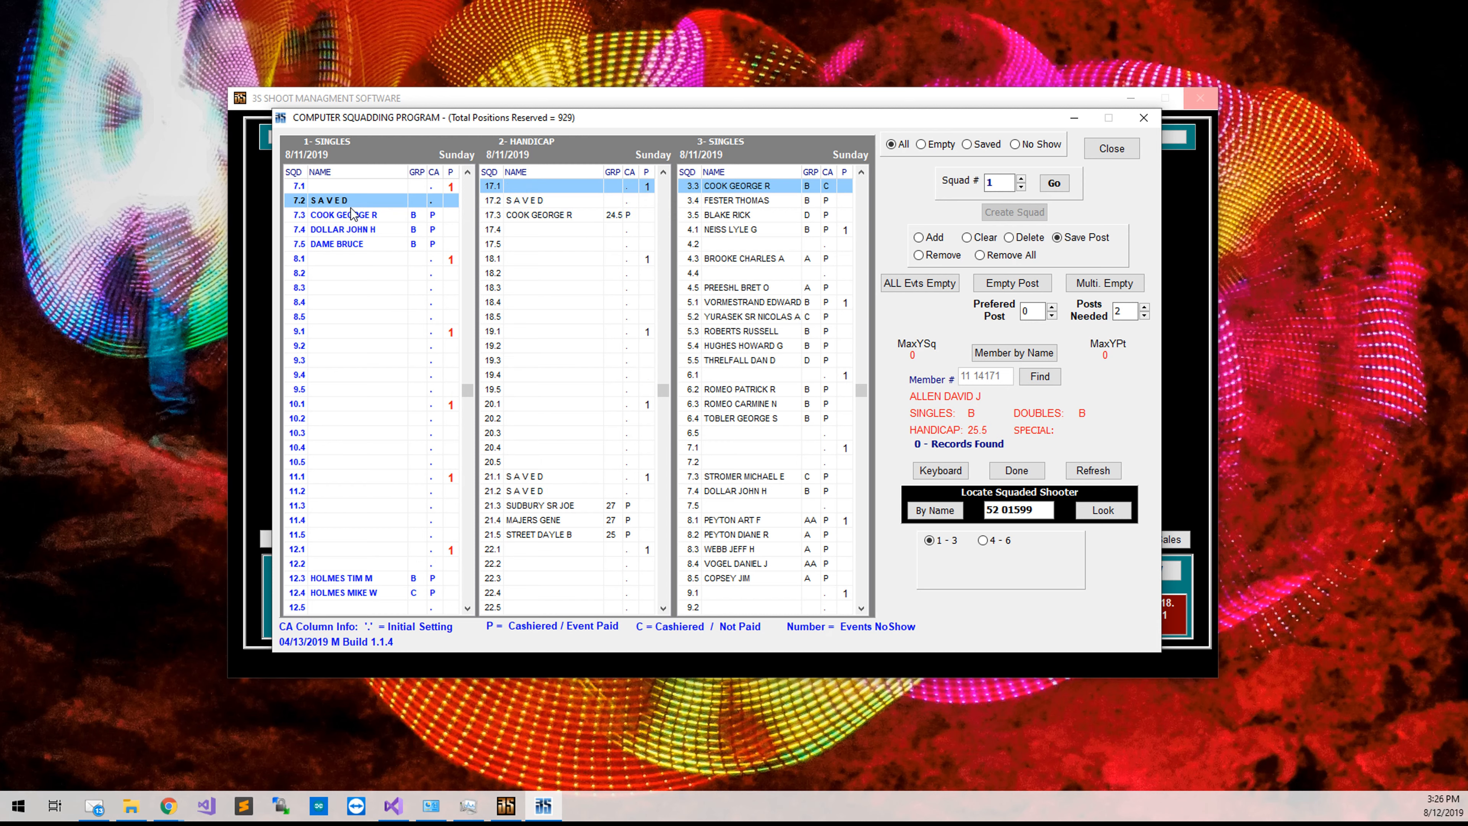
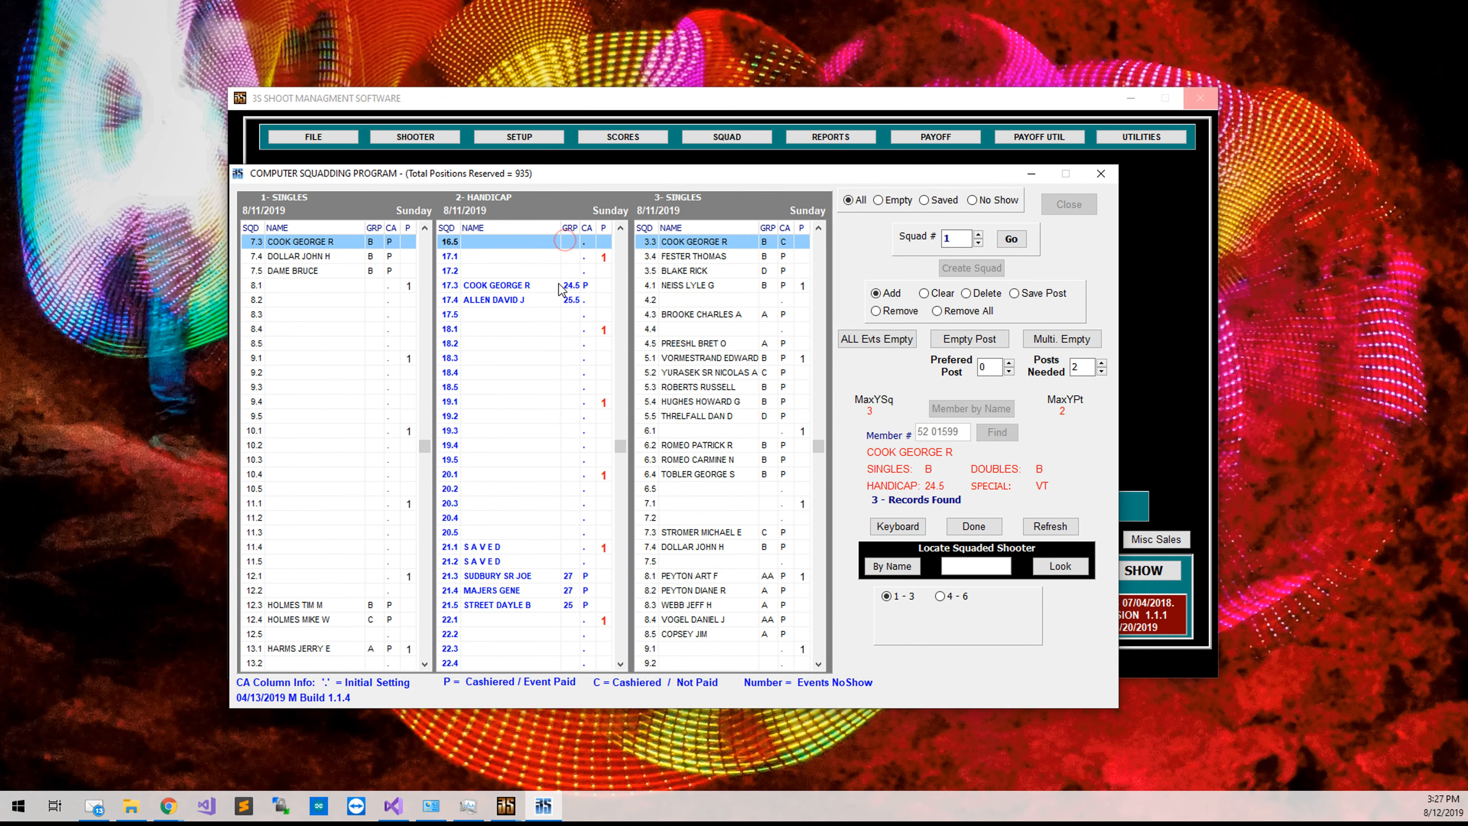
With the shooter active, select his post in the Handicap squad grid to view his entries.
{"action": "left_click", "coordinate": [558, 284]}
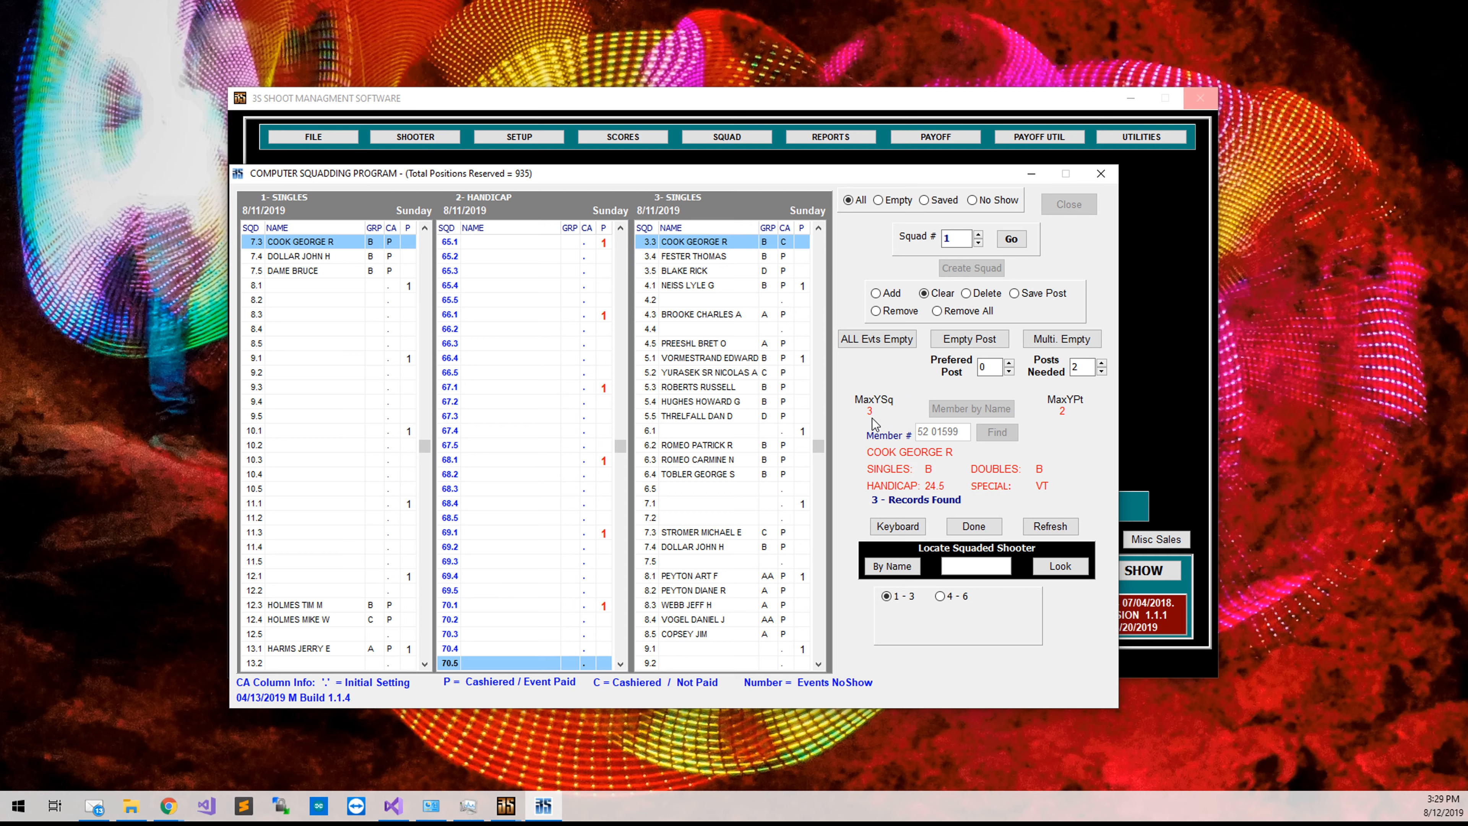
From squad 1, search for empty preferred post 3, finding Singles 6.3 and Handicap 3.3.
{"action": "left_click", "coordinate": [1010, 241]}
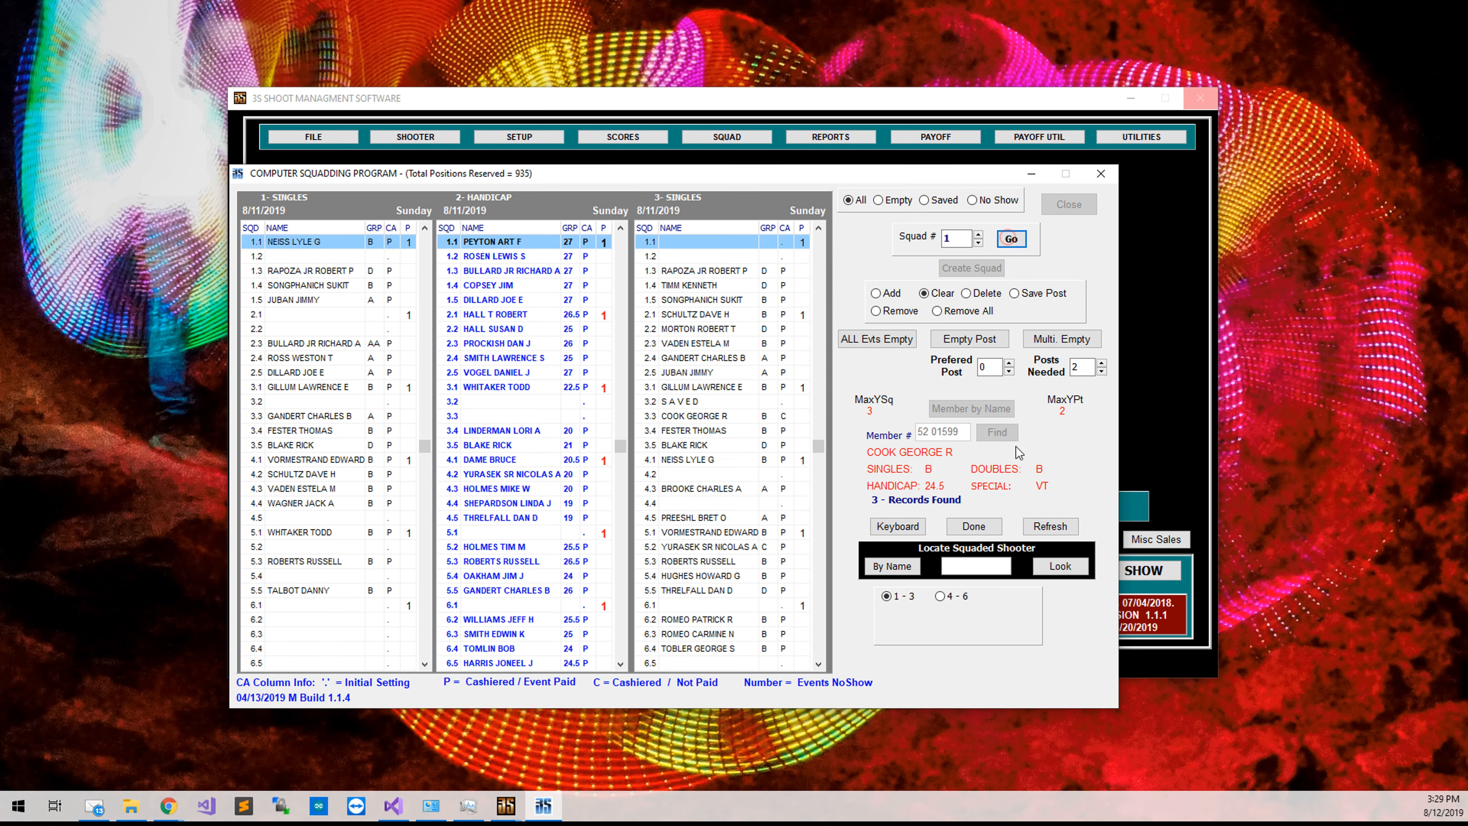
{"action": "left_click", "coordinate": [989, 371]}
{"action": "left_click", "coordinate": [1010, 363]}
{"action": "left_click", "coordinate": [974, 340]}
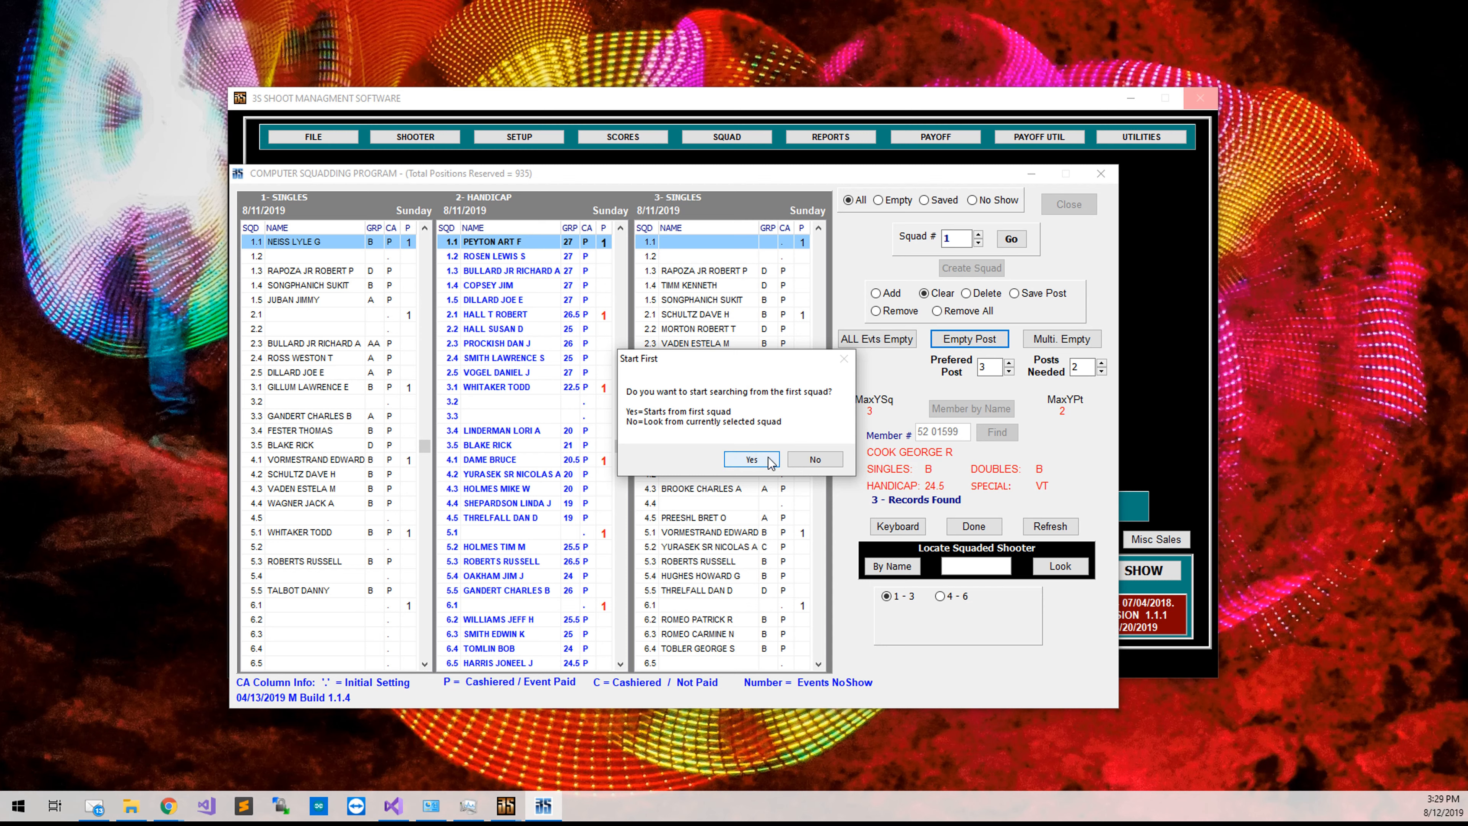
{"action": "left_click", "coordinate": [751, 460]}
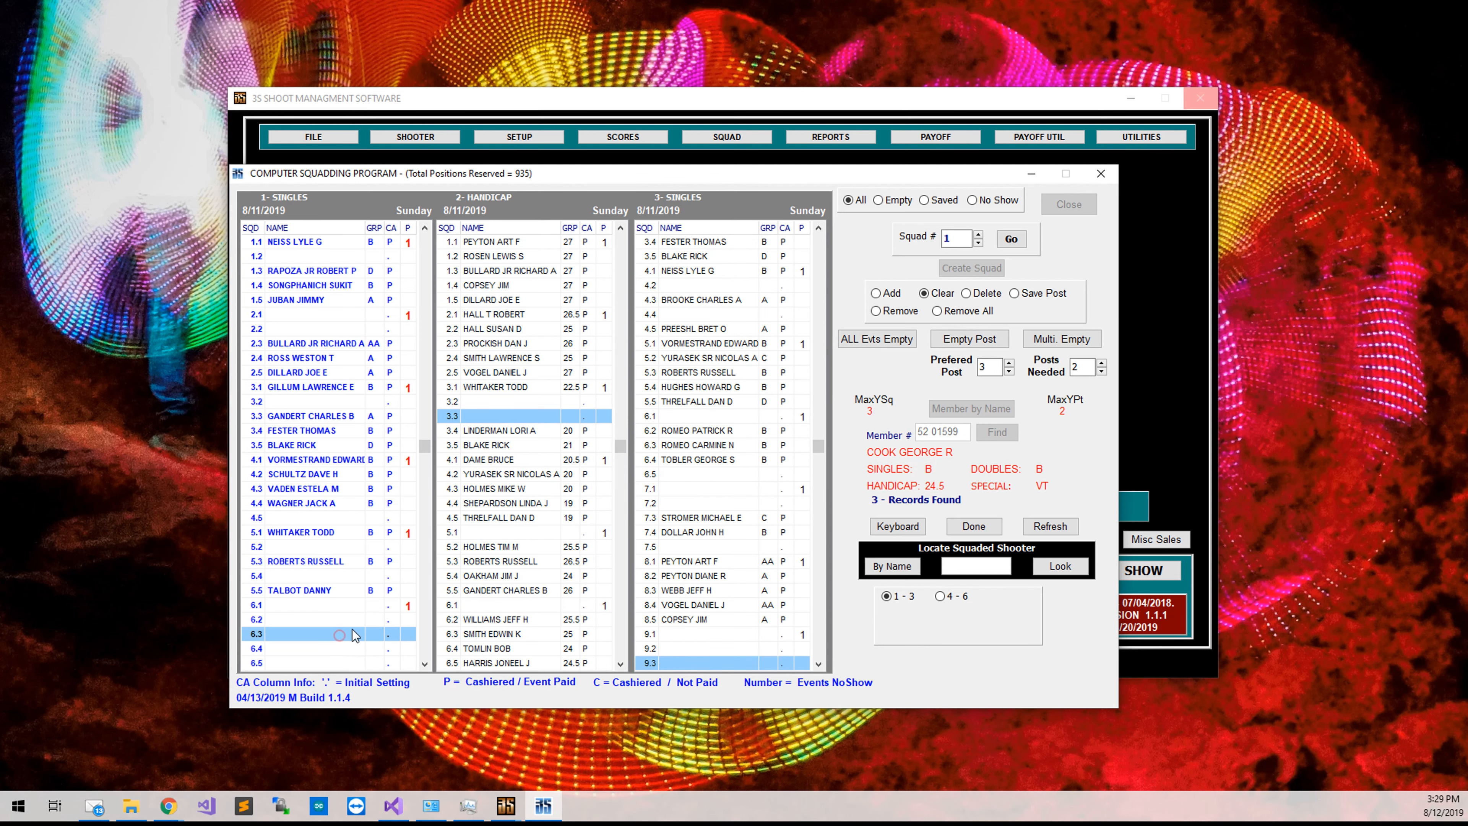
{"action": "left_click", "coordinate": [572, 415]}
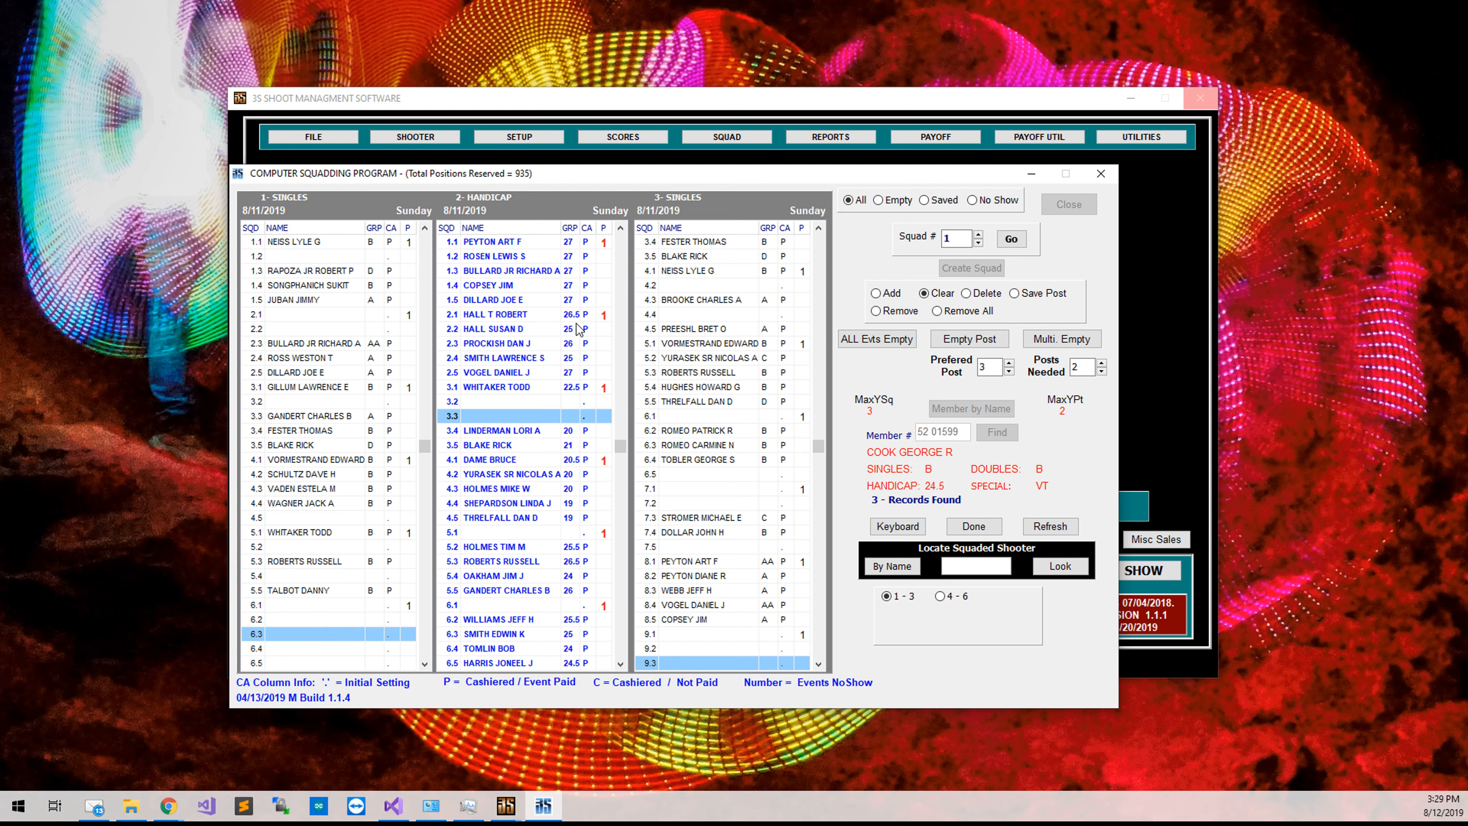
{"action": "left_click", "coordinate": [345, 635]}
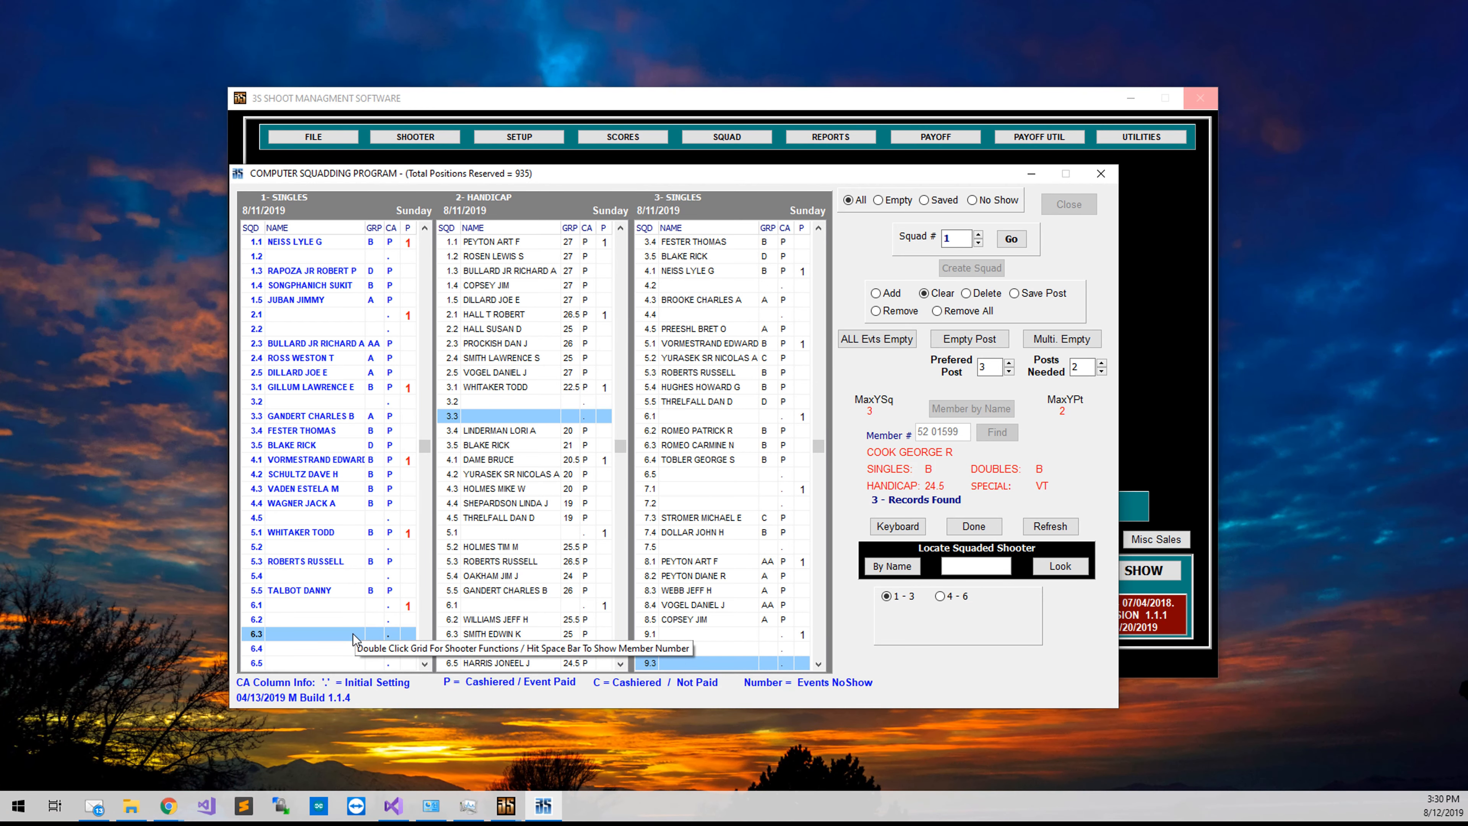
Search onward from Singles post 6.4 for the next empty post 3, then select the shooter at 5.1.
{"action": "left_click", "coordinate": [347, 648]}
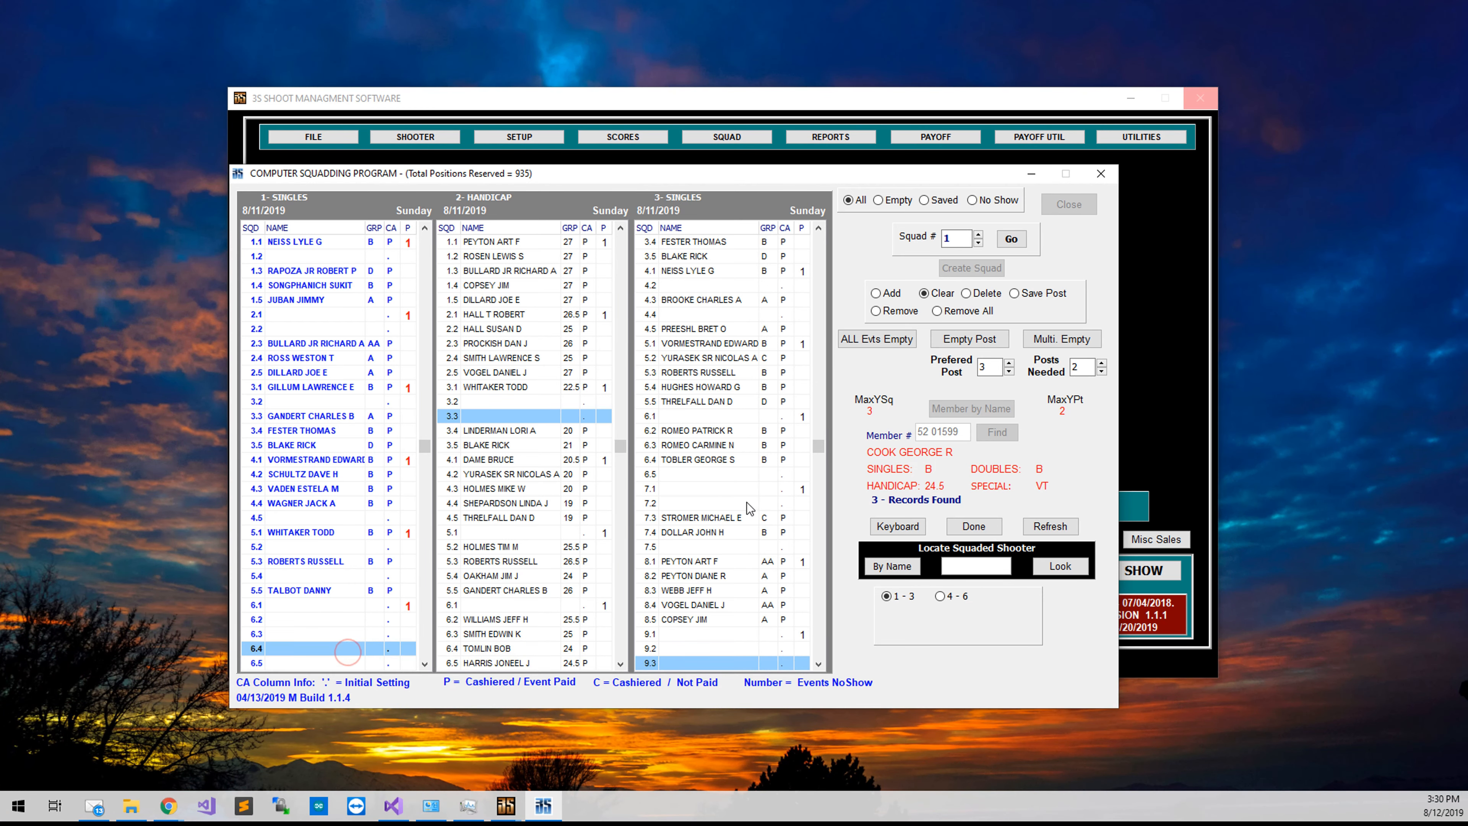
{"action": "left_click", "coordinate": [980, 346]}
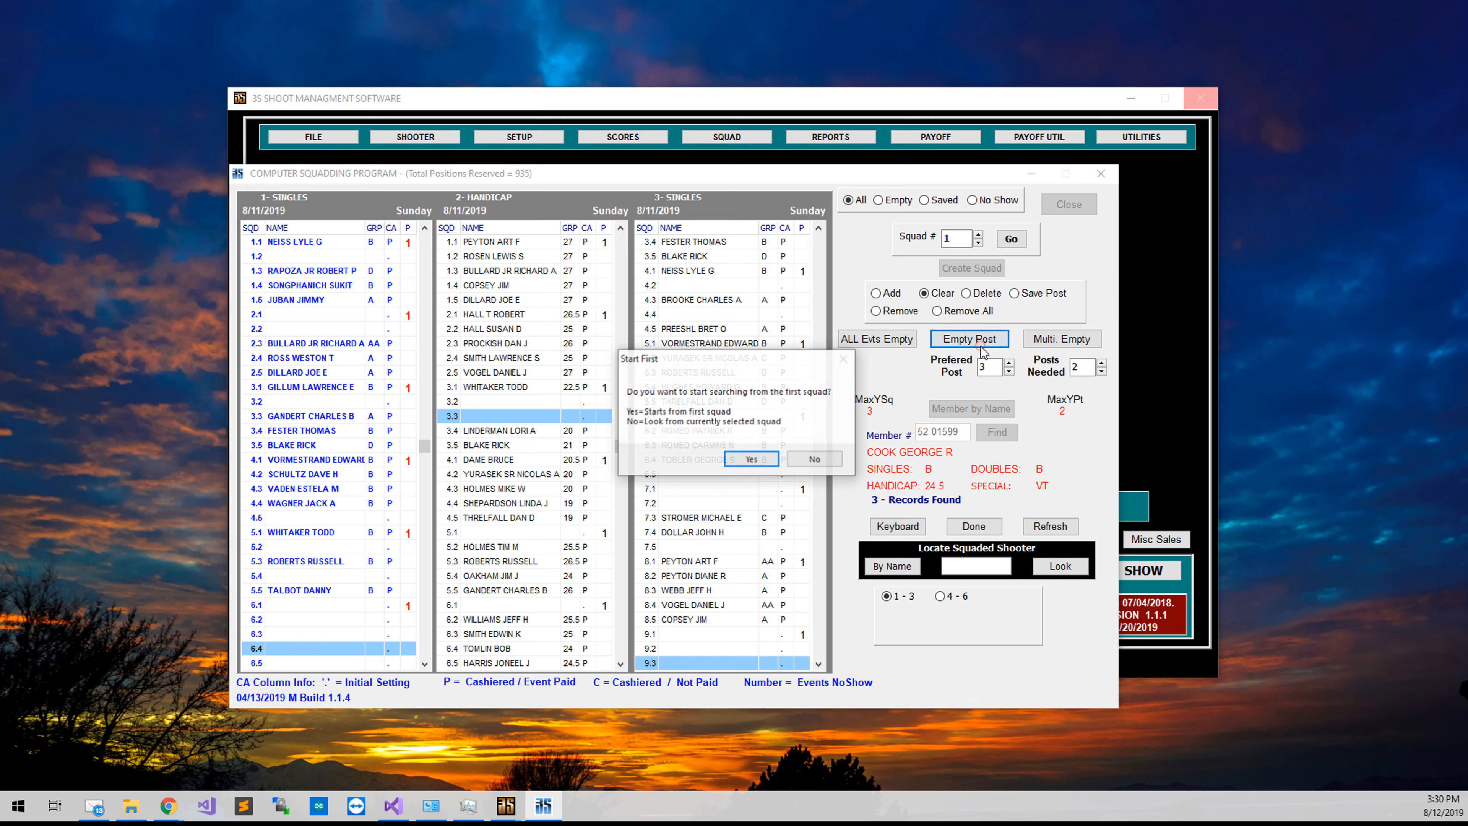
{"action": "left_click", "coordinate": [812, 461]}
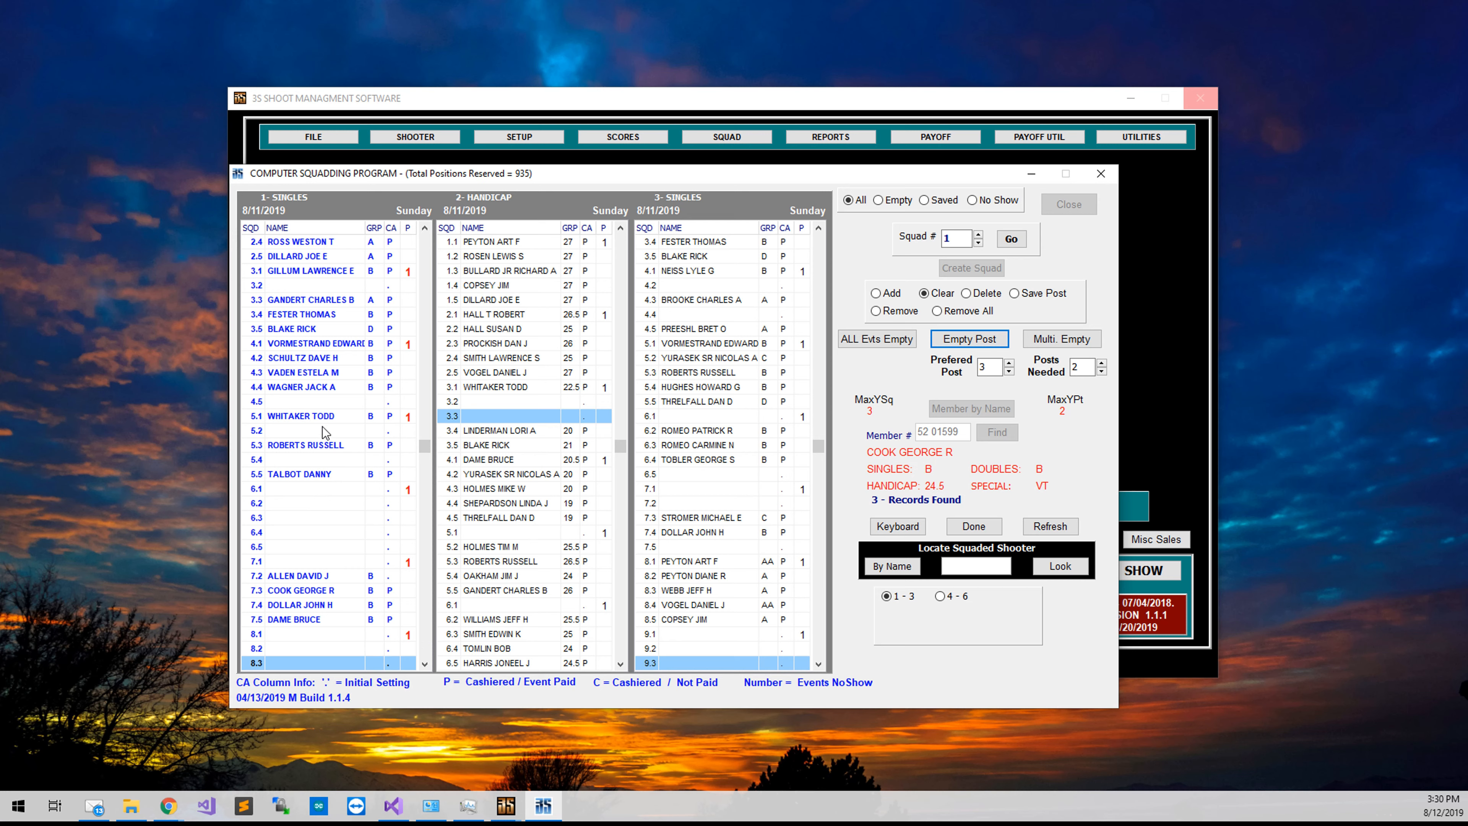
{"action": "left_click", "coordinate": [334, 416]}
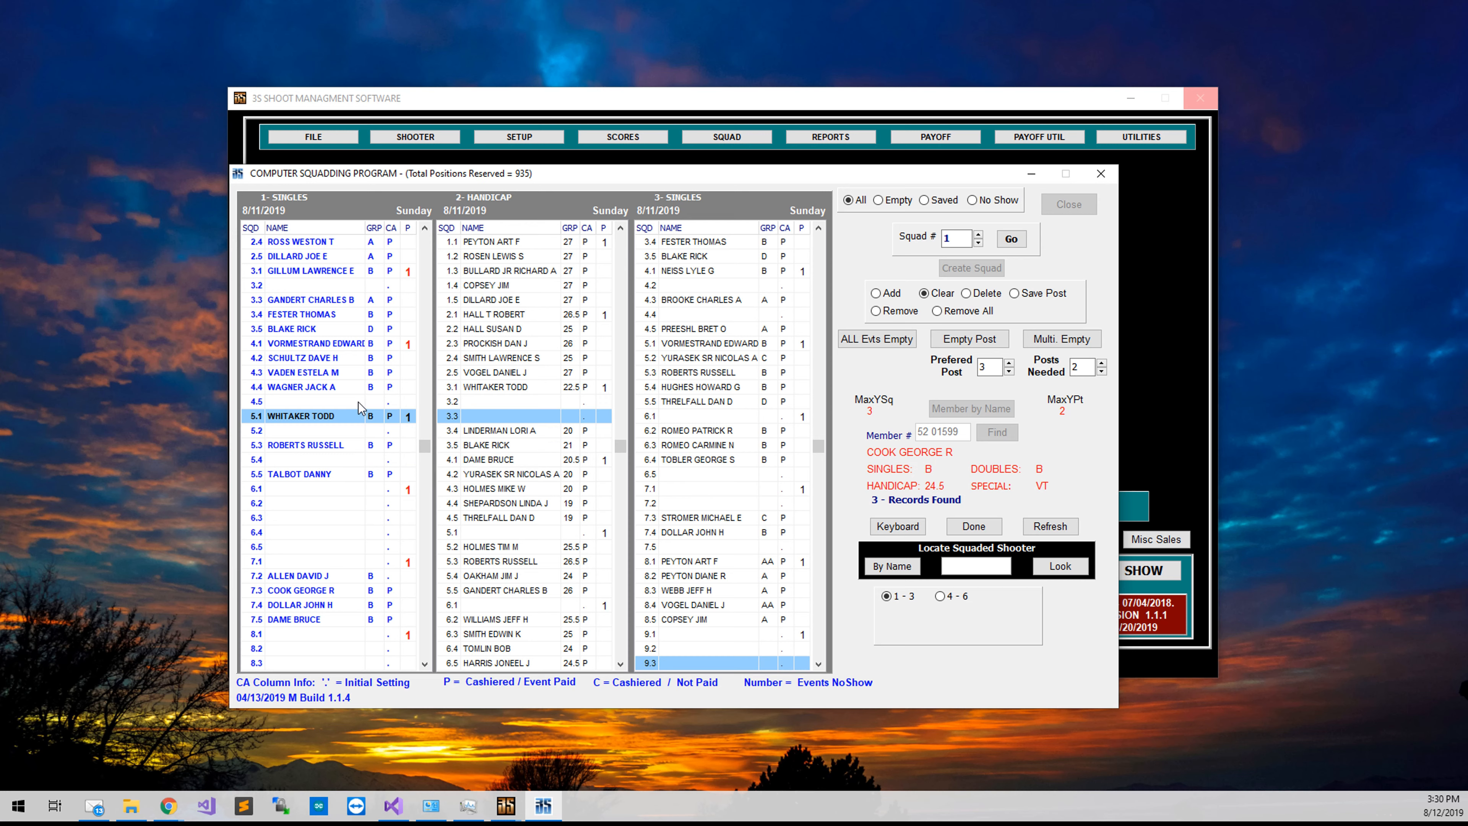
Locate the Singles 5.1 shooter's entries (5.1, 3.1, 11.1) and make him the active shooter.
{"action": "right_click", "coordinate": [344, 457]}
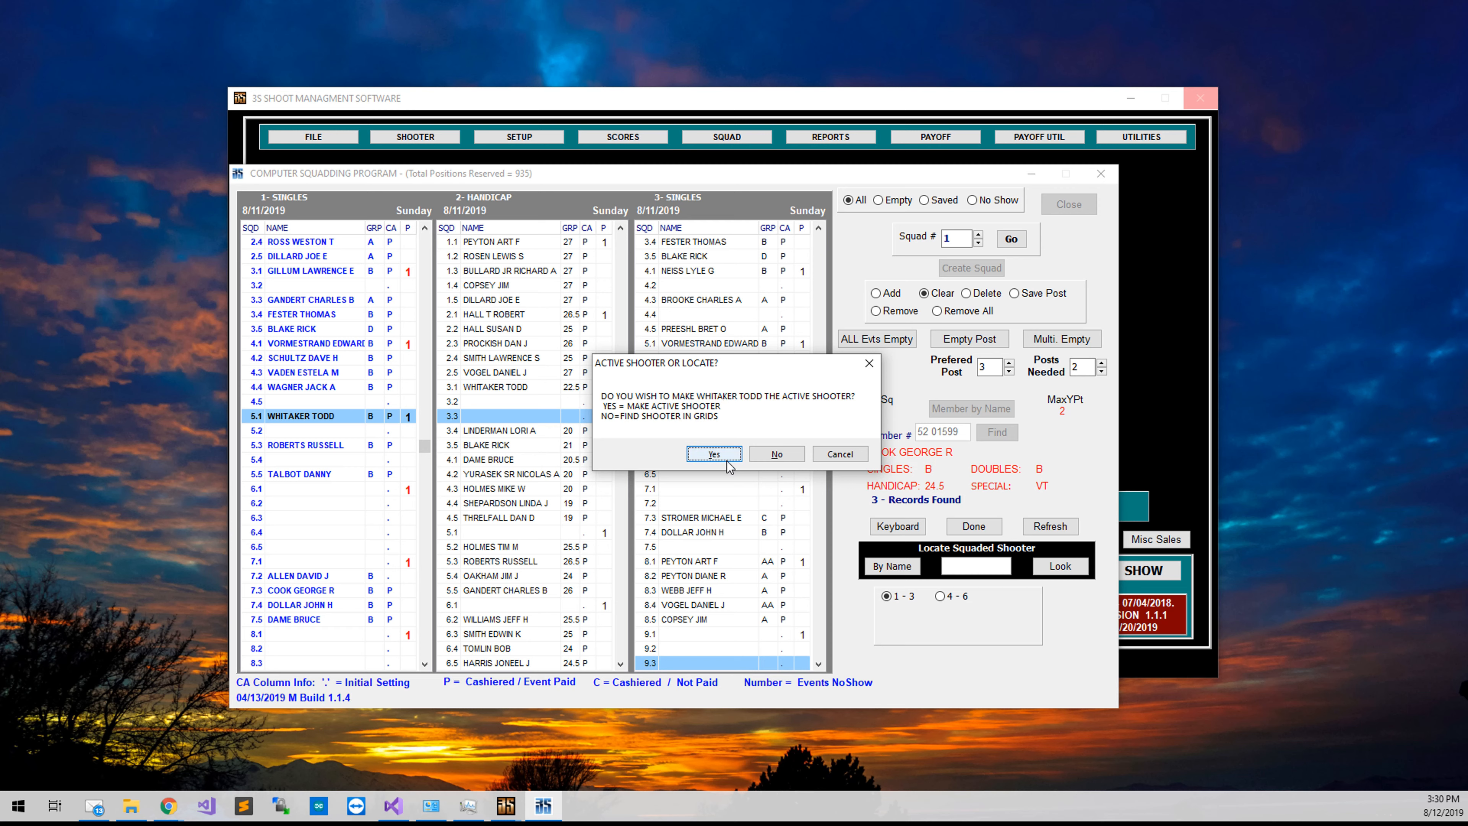
{"action": "left_click", "coordinate": [776, 454]}
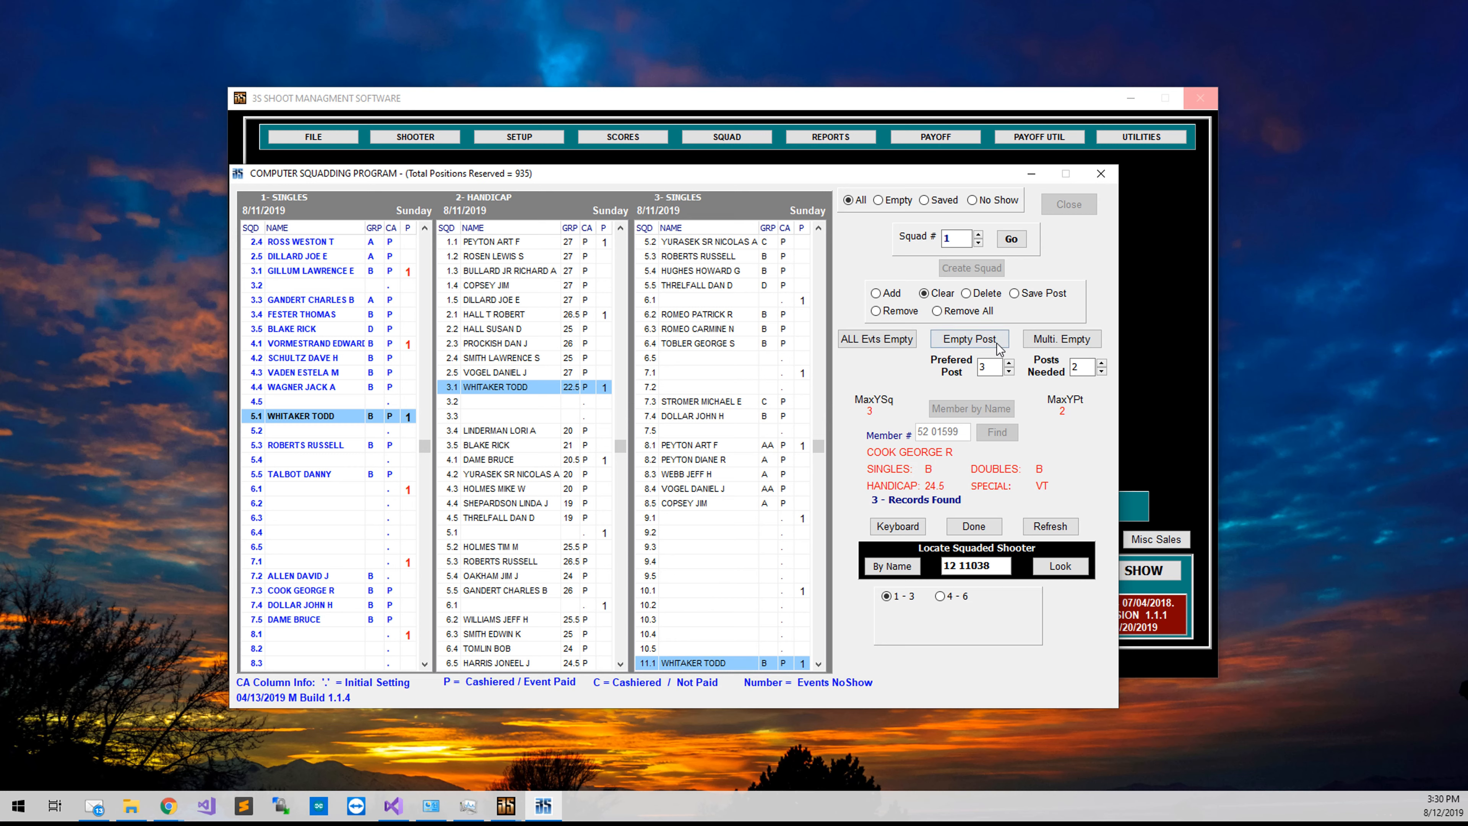
{"action": "right_click", "coordinate": [483, 419]}
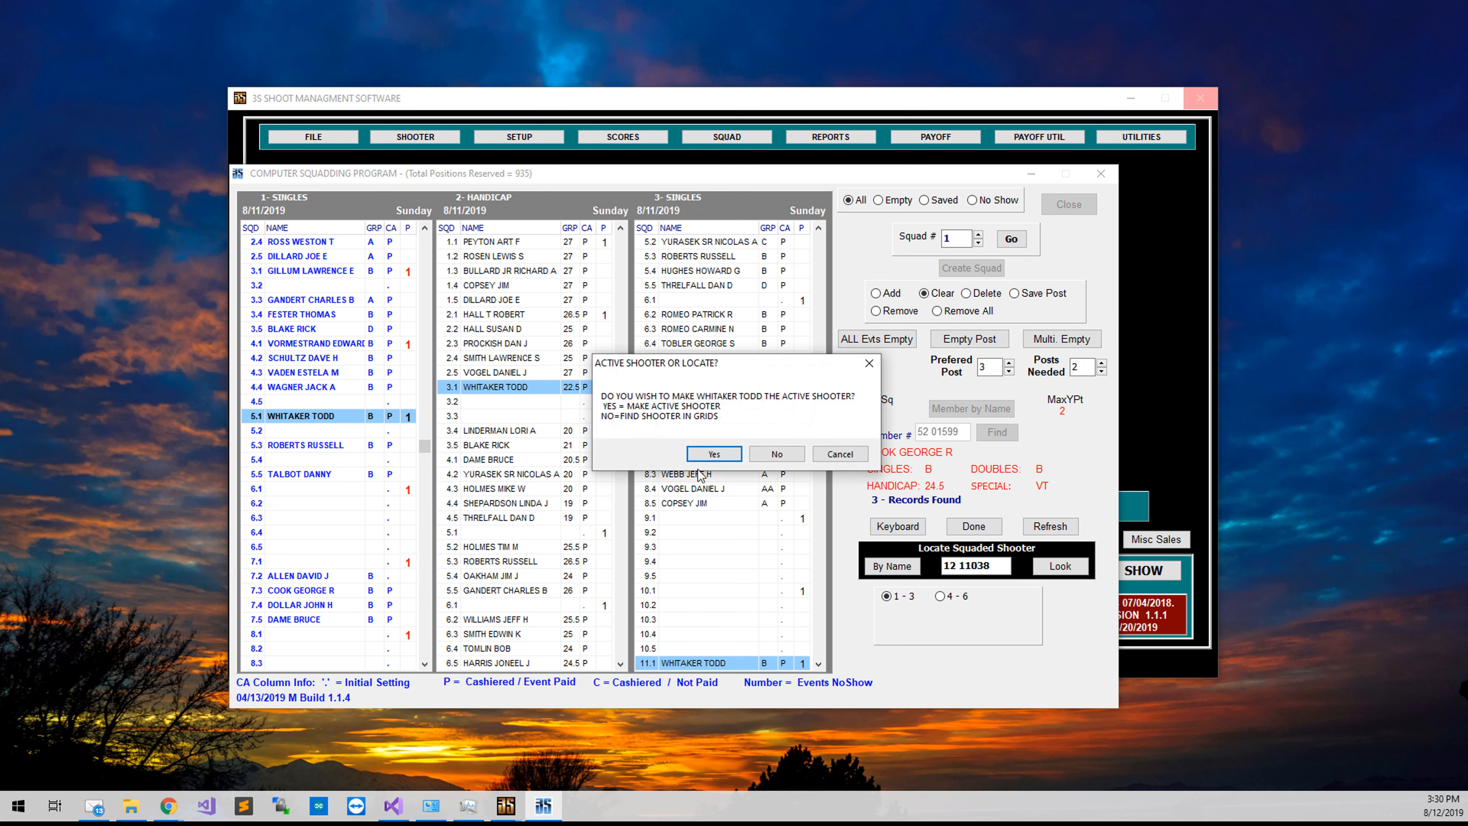
{"action": "left_click", "coordinate": [721, 456]}
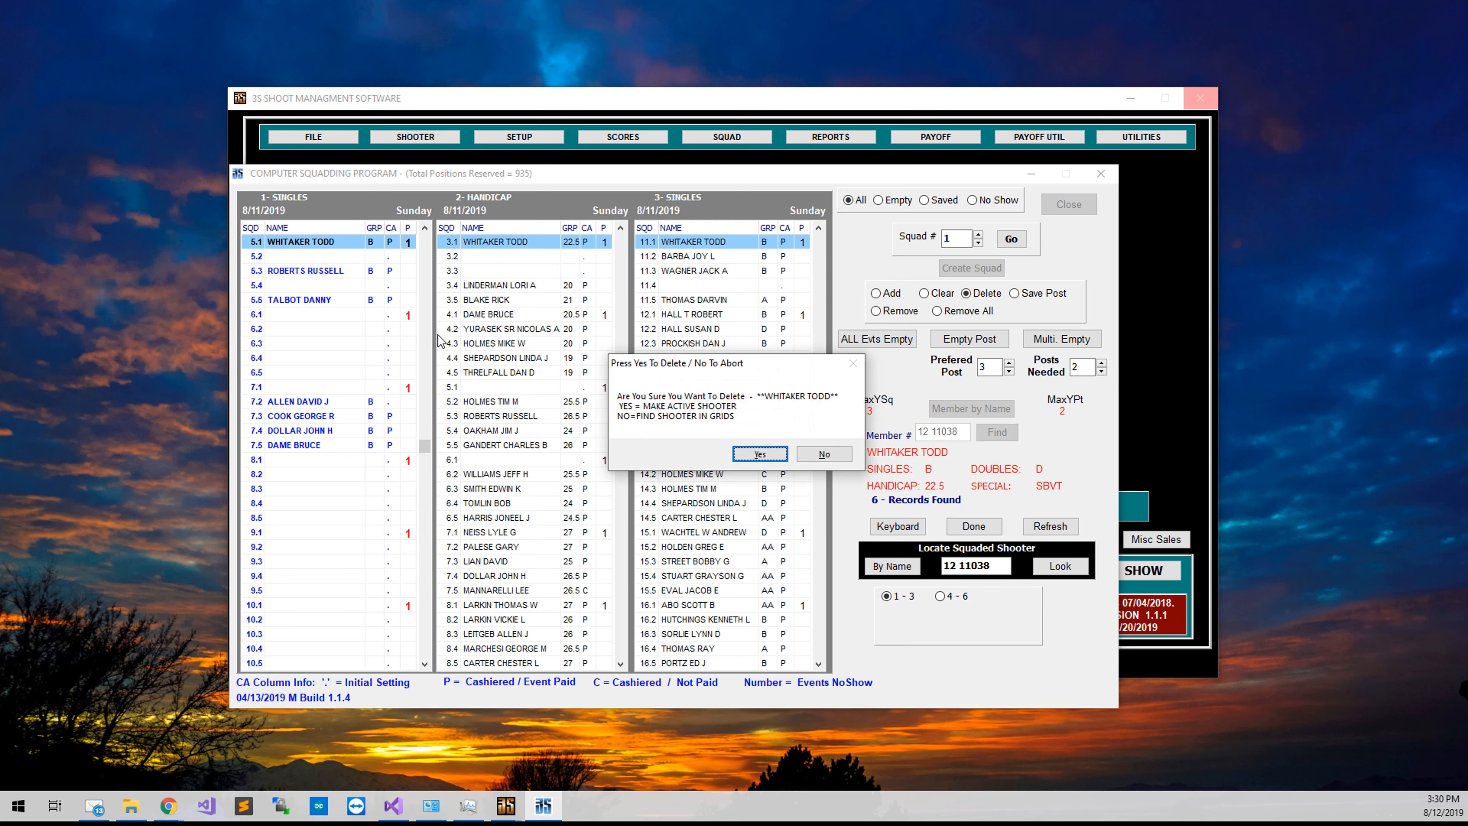
Move the shooter from Singles post 5.1 to empty post 5.4, then request his removal from remaining events.
{"action": "left_click", "coordinate": [758, 453]}
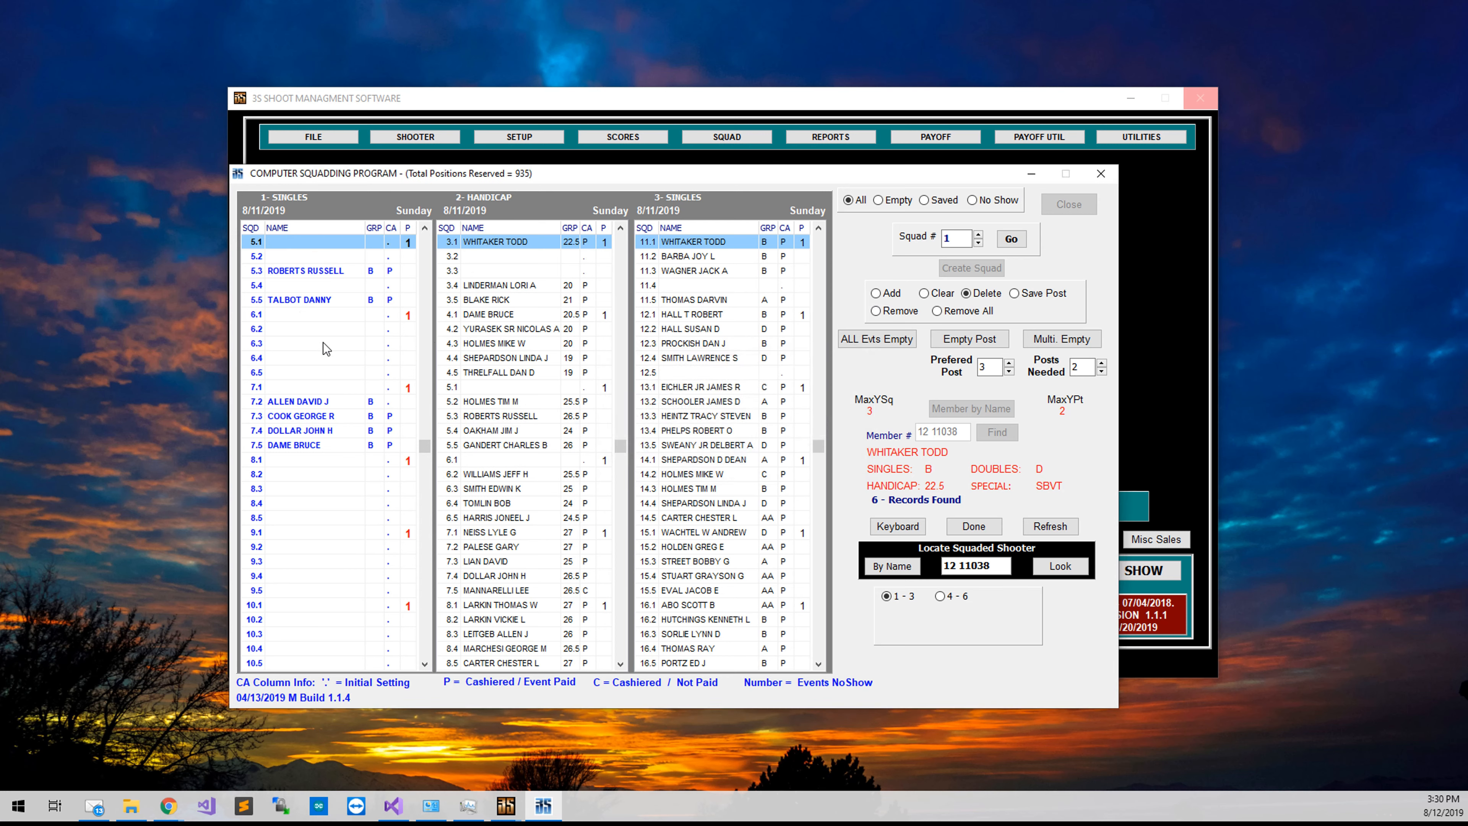
{"action": "left_click", "coordinate": [281, 285]}
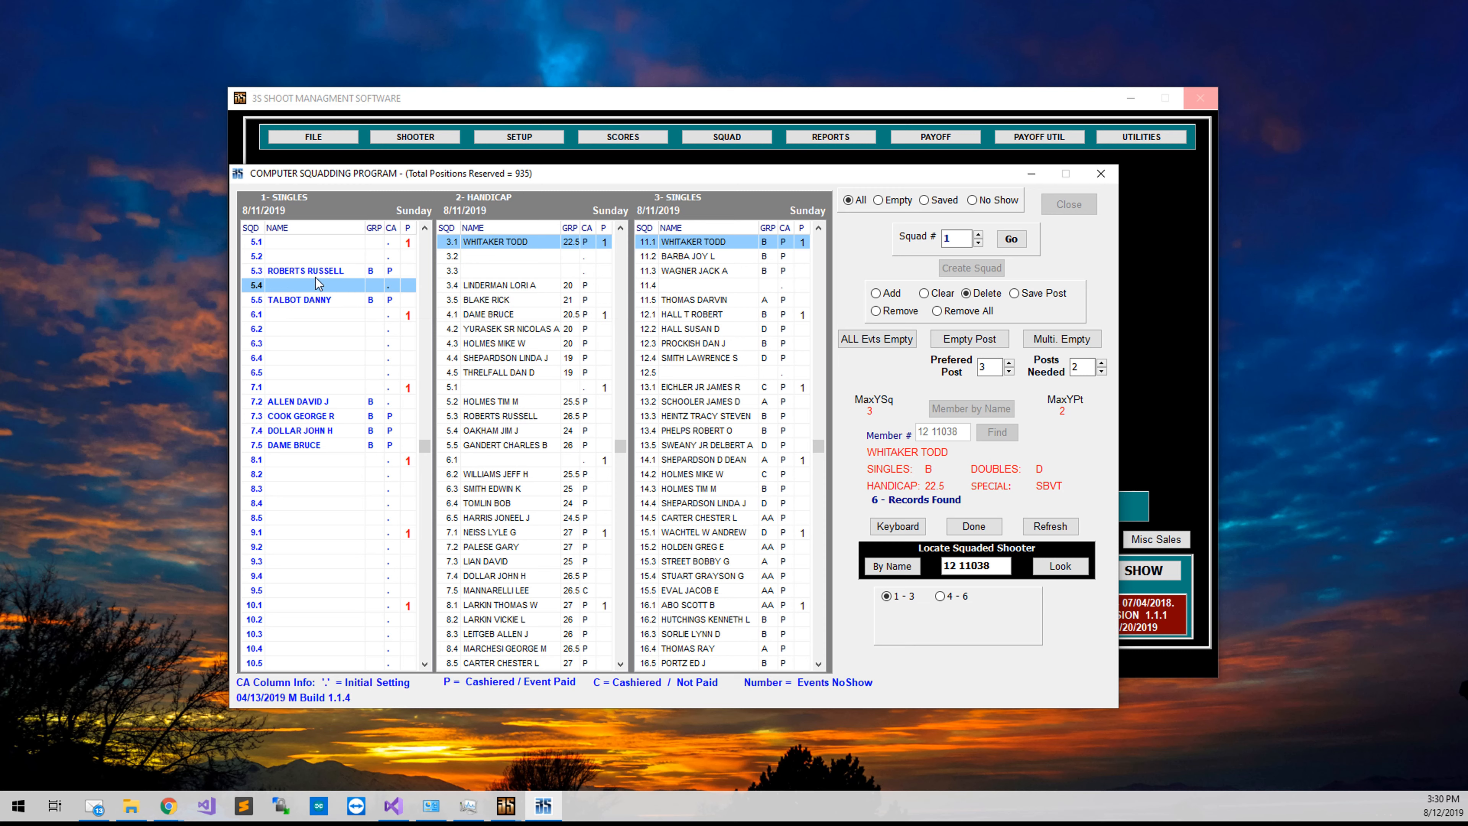
{"action": "key", "text": "Up"}
{"action": "key", "text": "Up"}
{"action": "key", "text": "Down"}
{"action": "key", "text": "Down"}
{"action": "key", "text": "Insert"}
{"action": "key", "text": "Delete"}
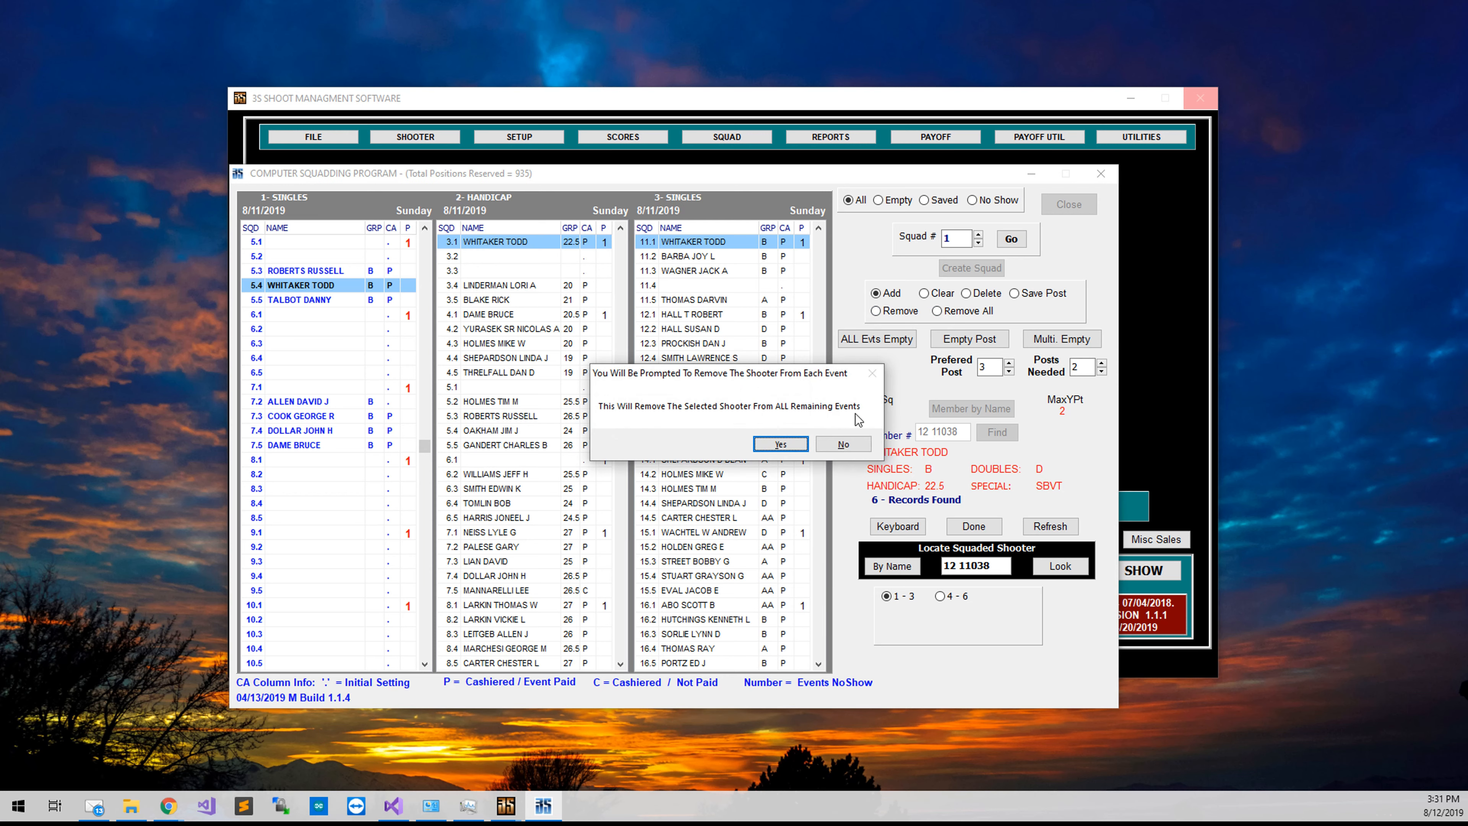
Remove the no-show shooter from Singles 5.4, Handicap 3.1, post 11.1, Event #4 and Event #6, then reset the screen.
{"action": "left_click", "coordinate": [780, 444]}
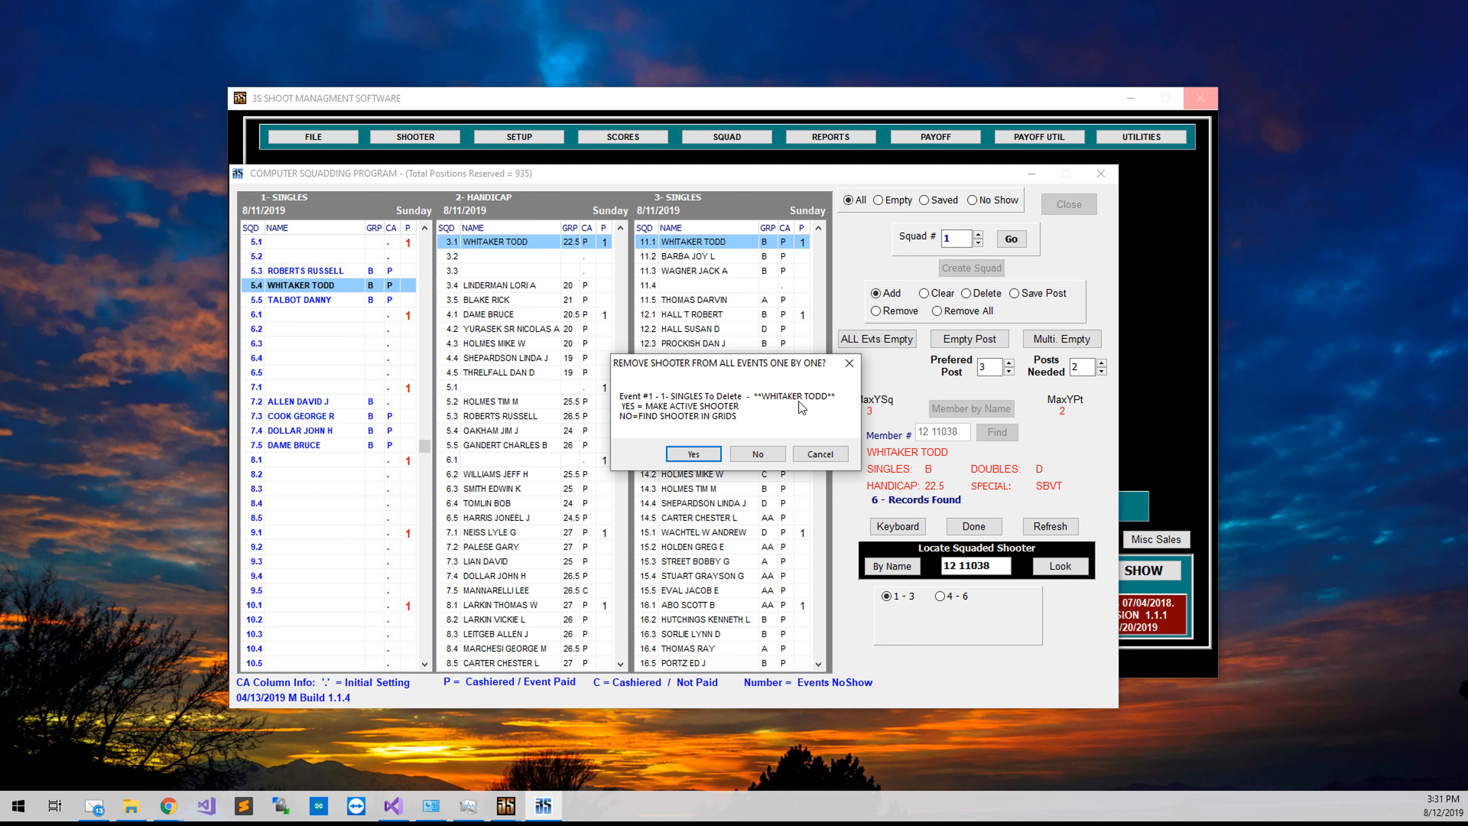
{"action": "left_click", "coordinate": [697, 452]}
{"action": "left_click", "coordinate": [711, 452]}
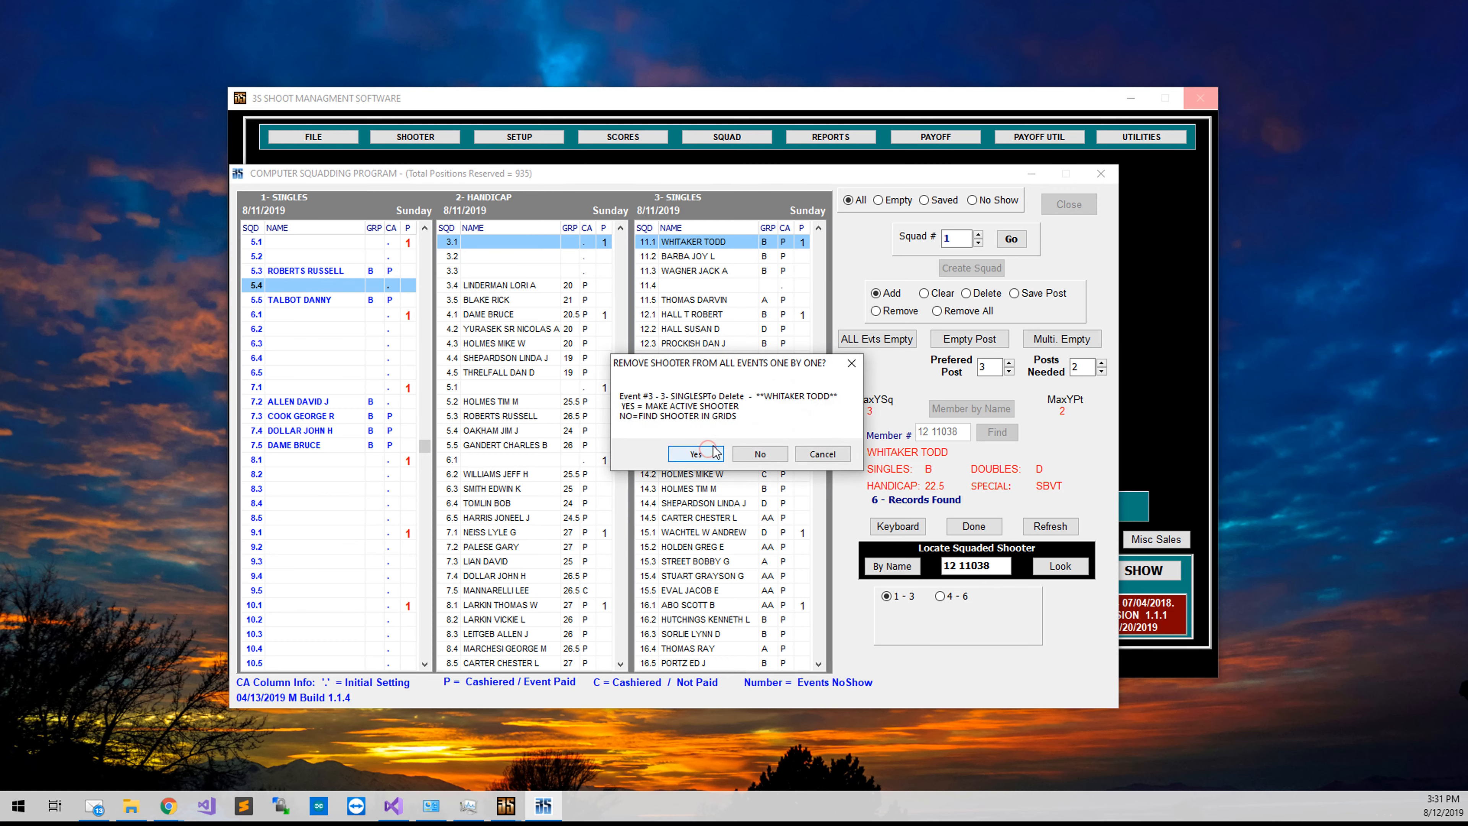
{"action": "left_click", "coordinate": [713, 451]}
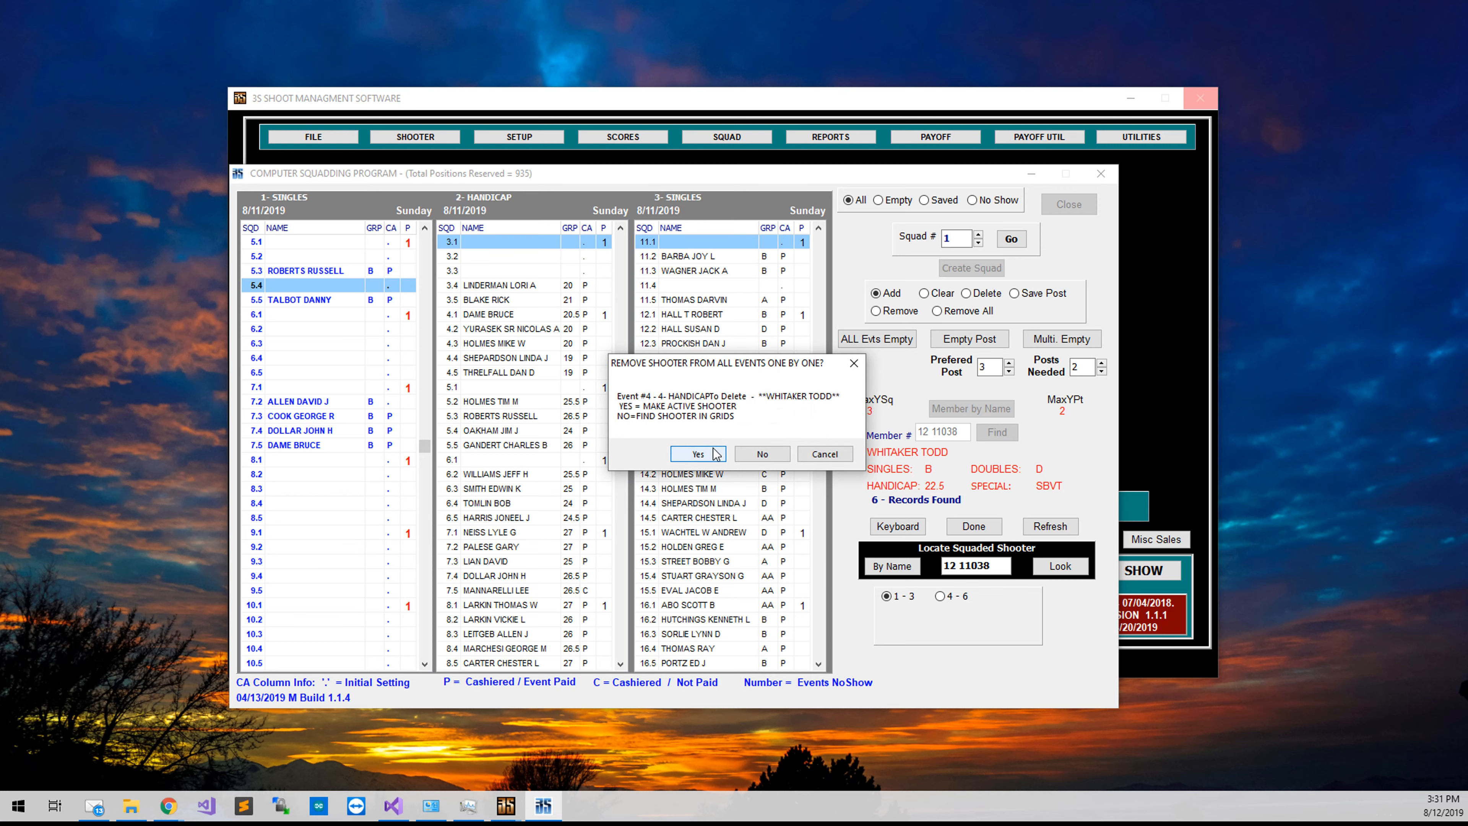
{"action": "left_click", "coordinate": [715, 453]}
{"action": "left_click", "coordinate": [714, 453]}
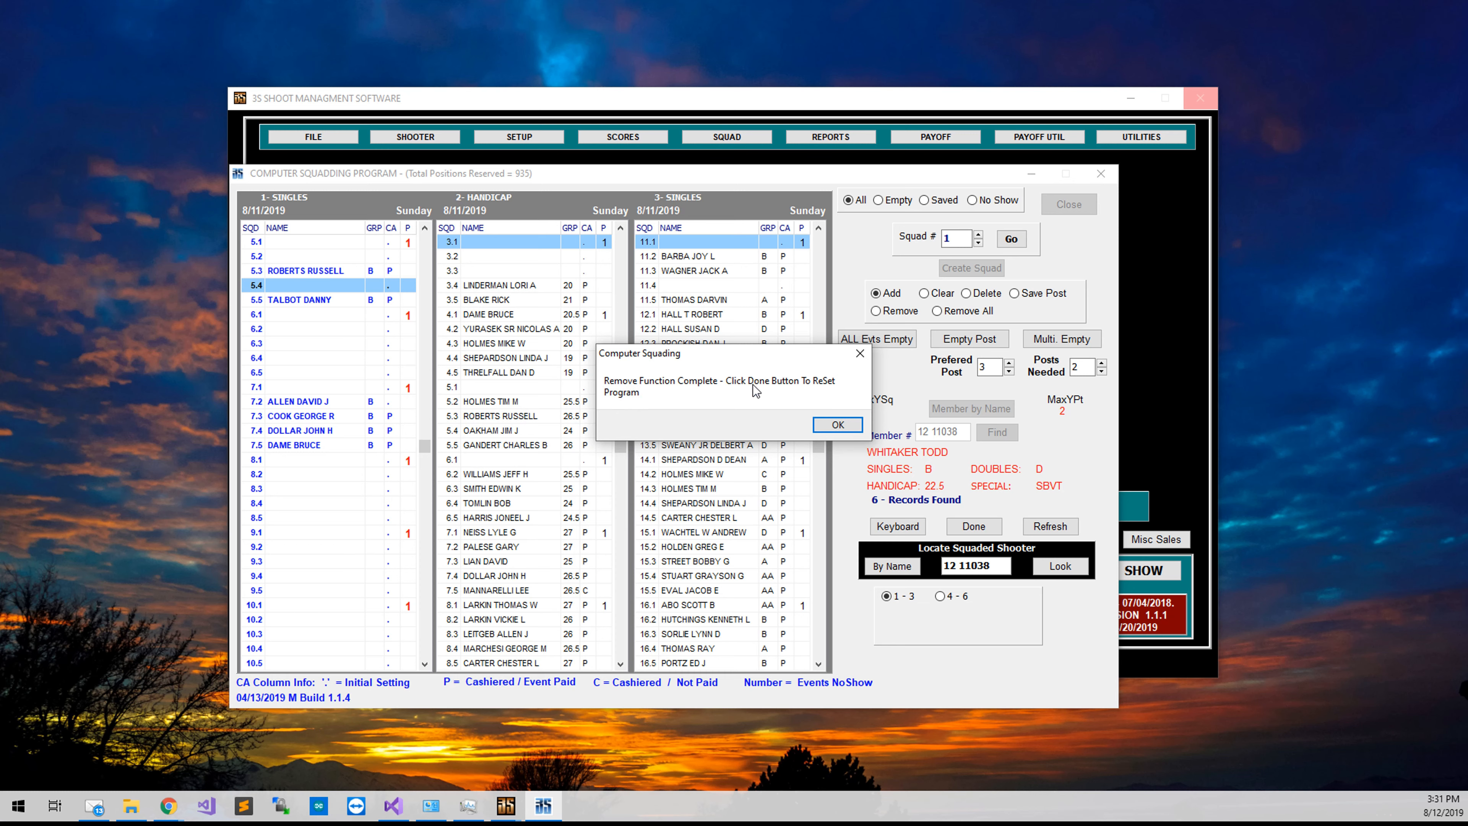
{"action": "left_click", "coordinate": [825, 418]}
{"action": "left_click", "coordinate": [971, 525]}
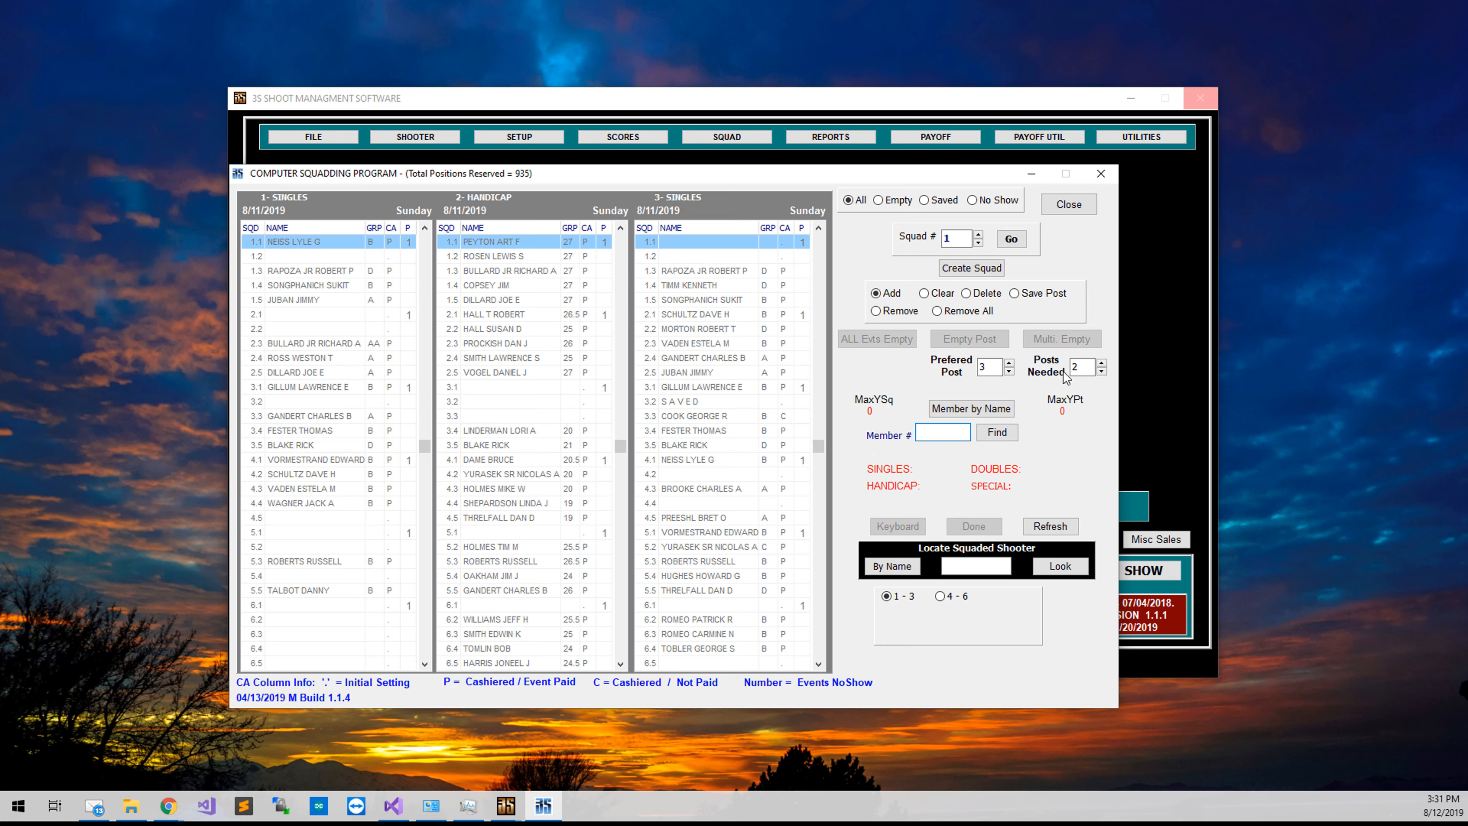
Look up the earlier shooter by his member number and make him active again.
{"action": "type", "text": "52 015"}
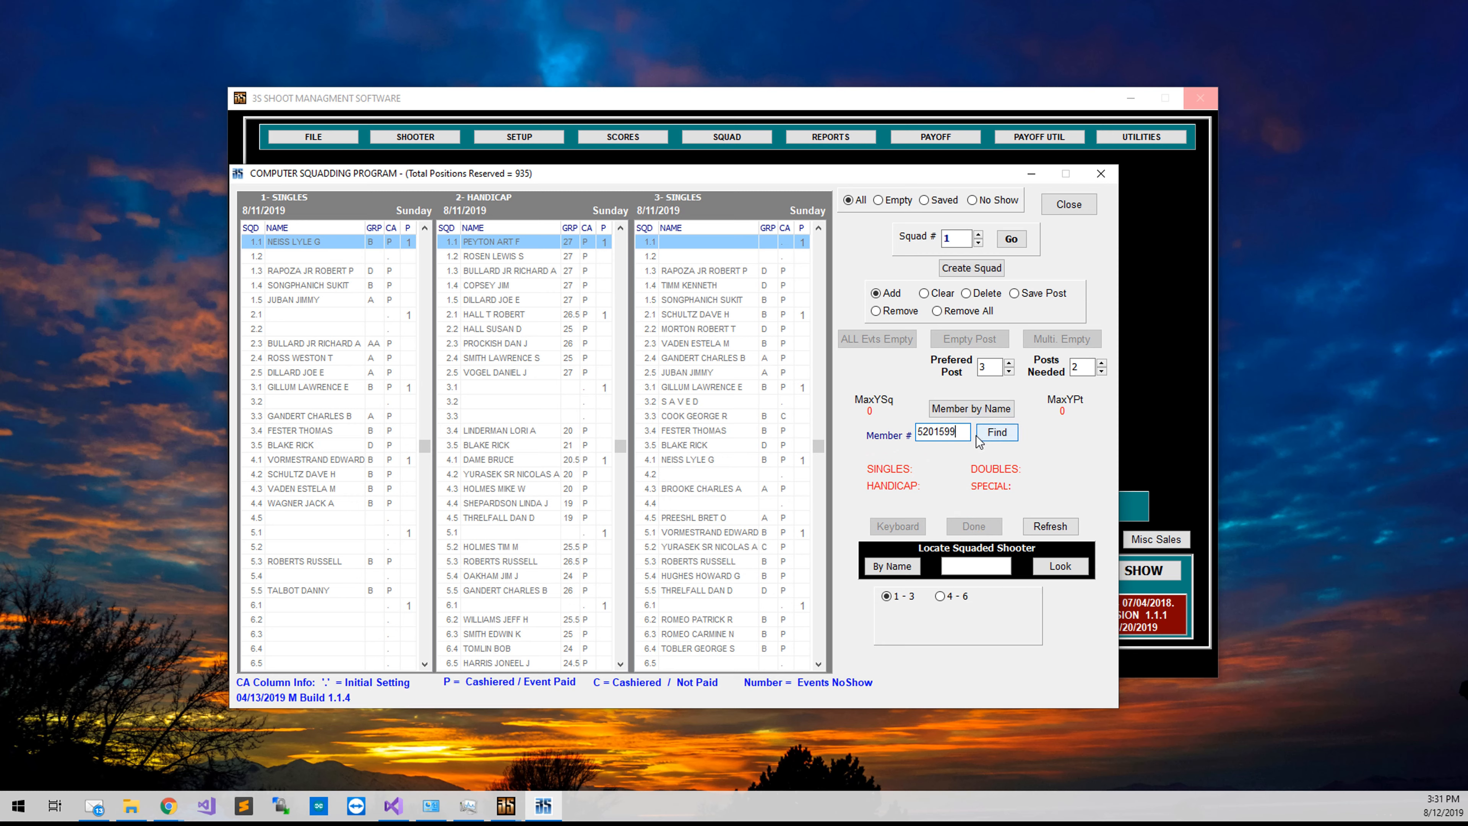
{"action": "type", "text": "99"}
{"action": "left_click", "coordinate": [977, 438]}
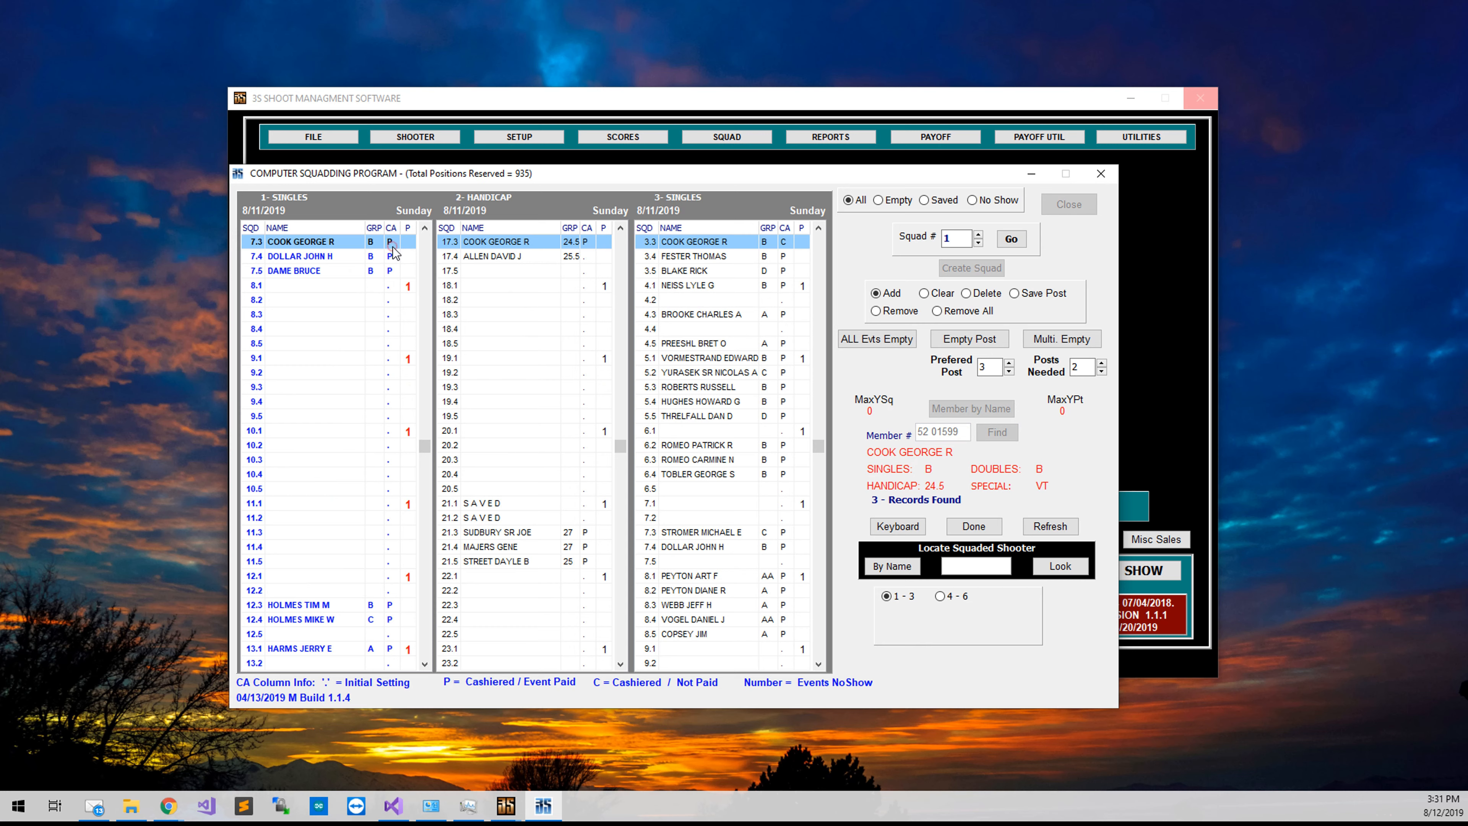
{"action": "scroll", "coordinate": [393, 253], "scroll_direction": "up", "scroll_amount": 3}
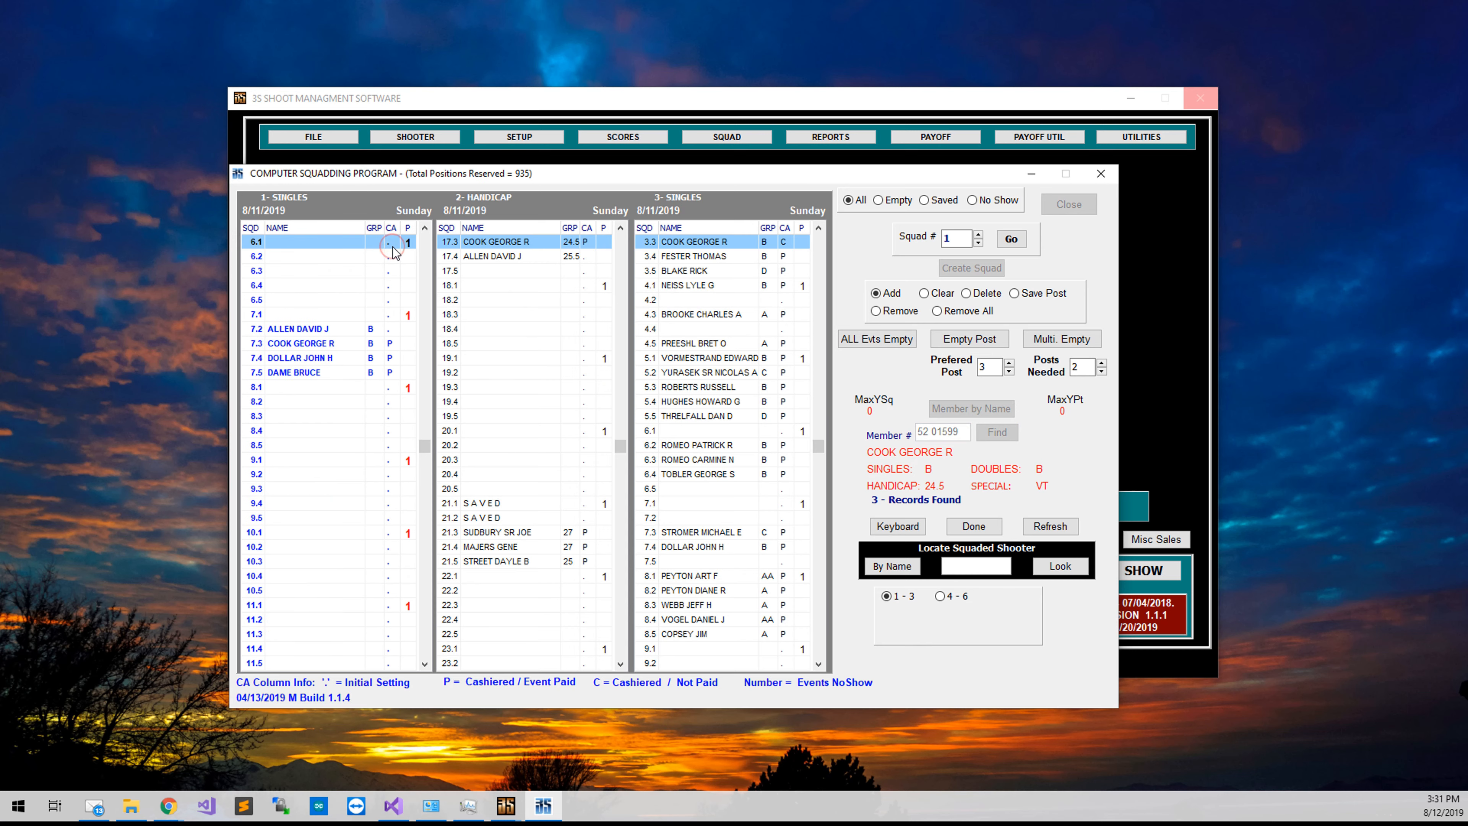
Jump the squad grids to squad 25 and scroll through the Singles list.
{"action": "double_click", "coordinate": [966, 242]}
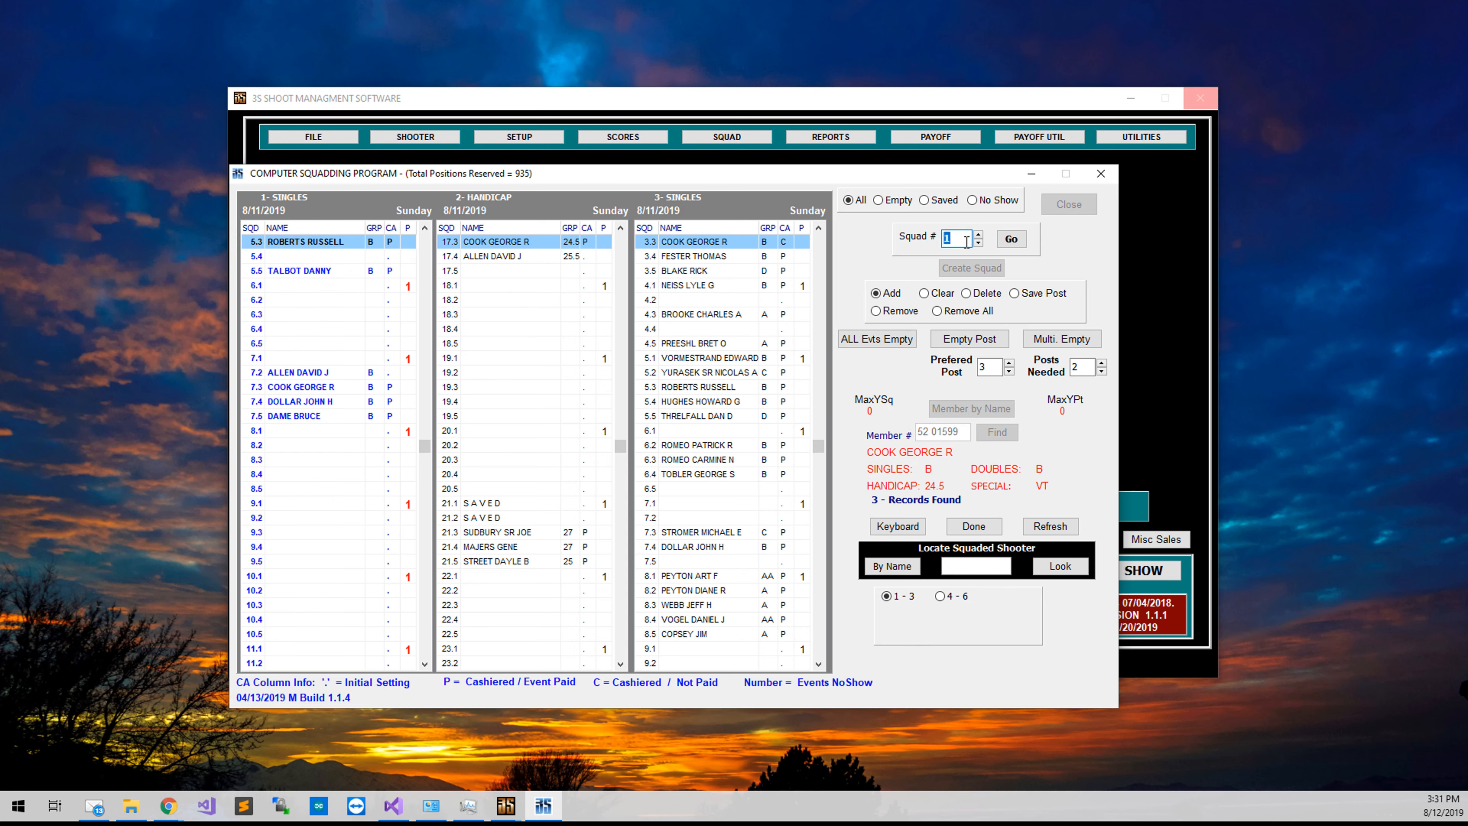
{"action": "type", "text": "25"}
{"action": "key", "text": "Return"}
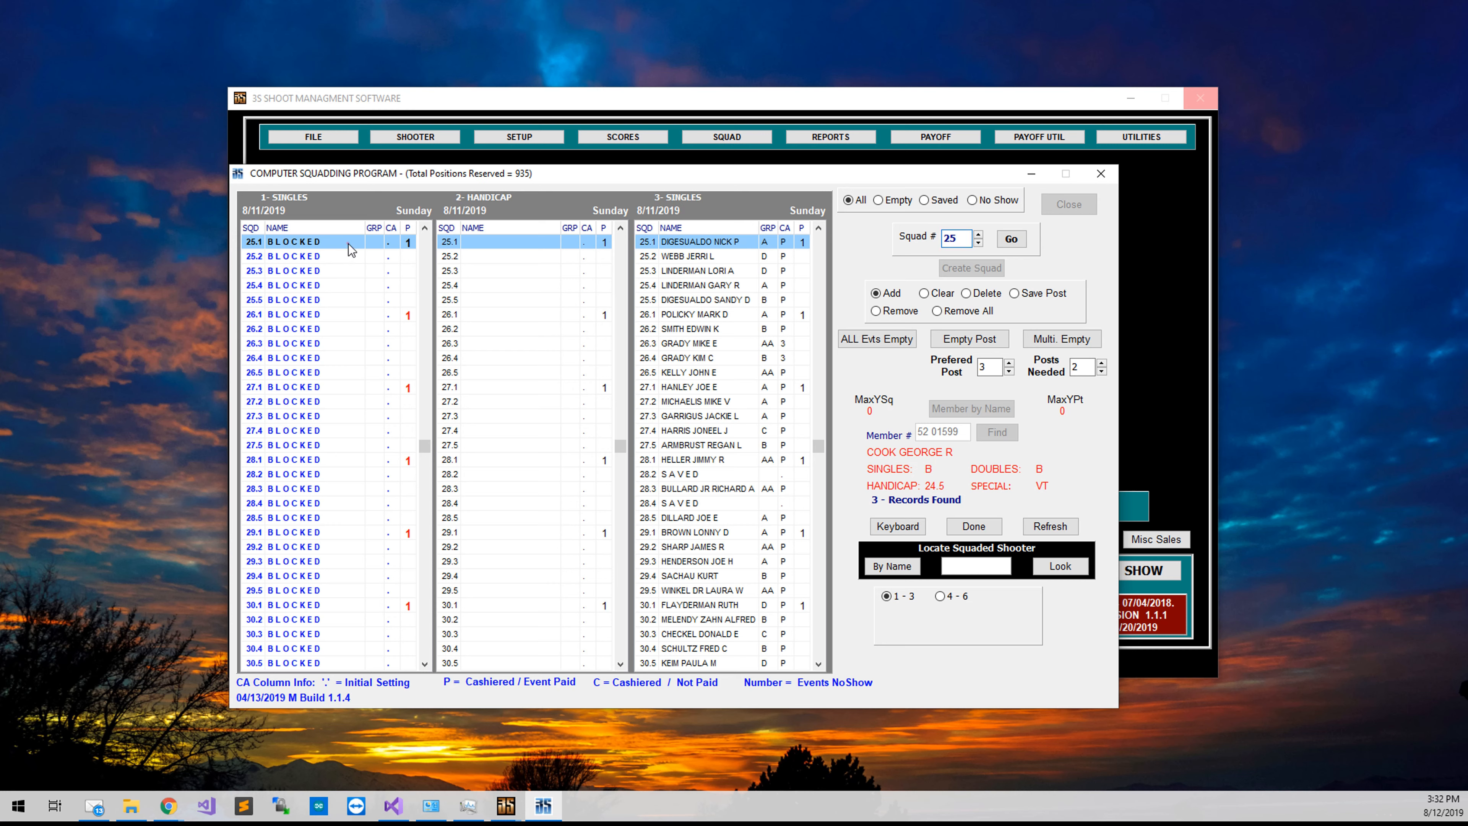
{"action": "scroll", "coordinate": [349, 244], "scroll_direction": "up", "scroll_amount": 4}
{"action": "scroll", "coordinate": [354, 281], "scroll_direction": "up", "scroll_amount": 9}
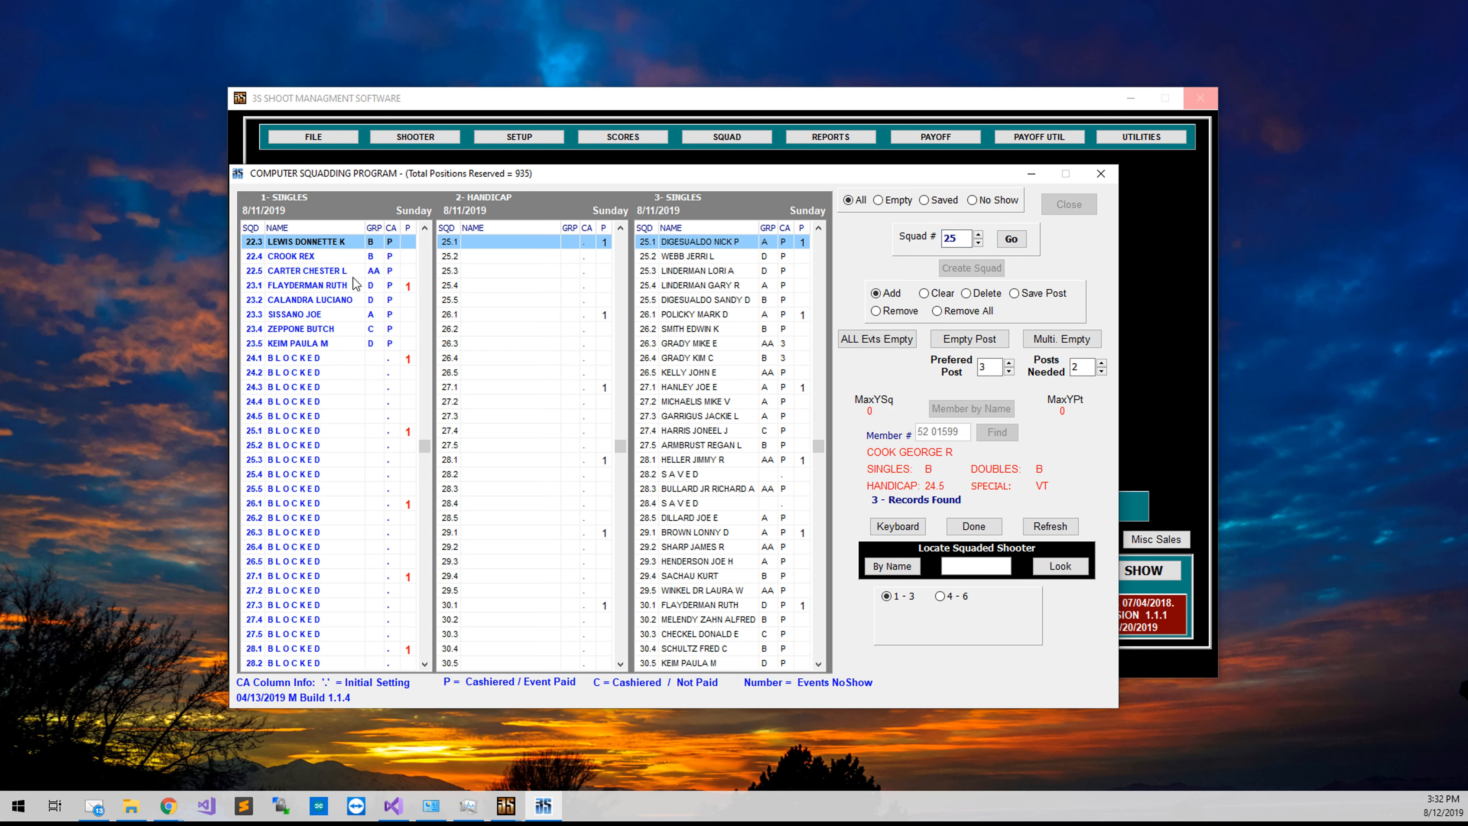
{"action": "scroll", "coordinate": [382, 280], "scroll_direction": "down", "scroll_amount": 7}
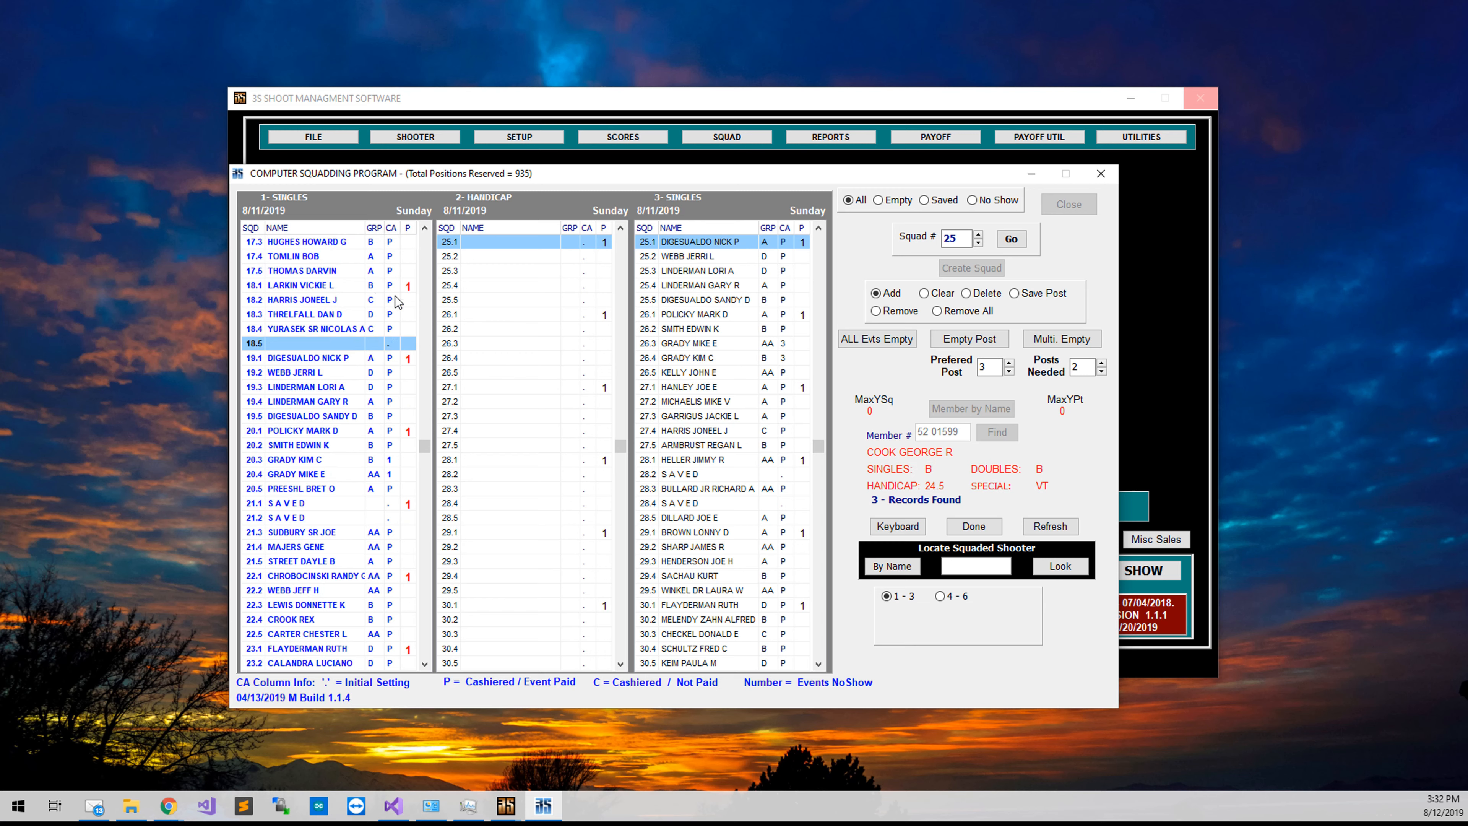
After the 'Already Entered' warning at 18.5, delete the shooter's Singles entry at post 7.3 and return to squad 25.
{"action": "left_click", "coordinate": [387, 331]}
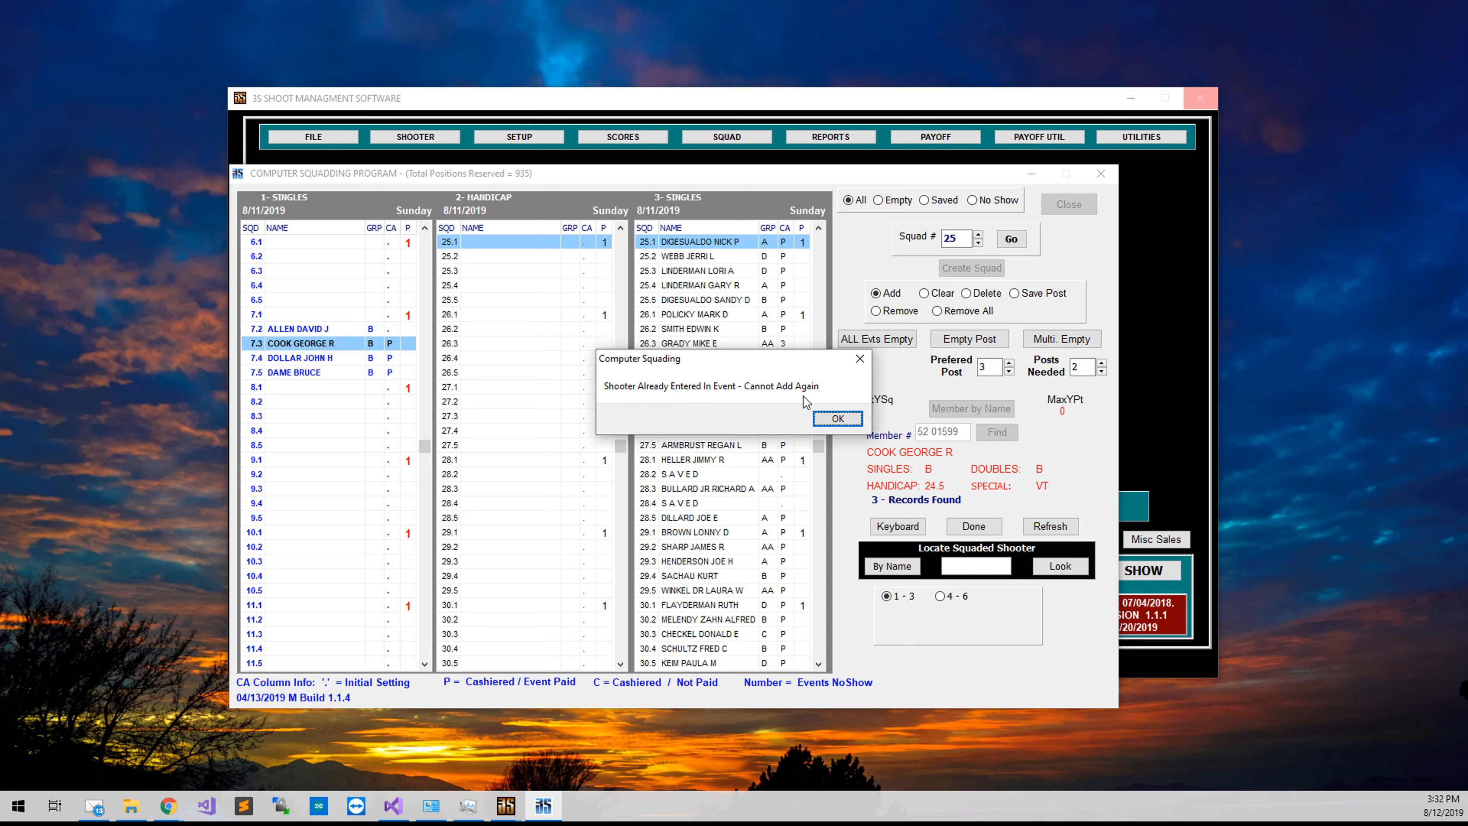
{"action": "left_click", "coordinate": [844, 416]}
{"action": "key", "text": "Delete"}
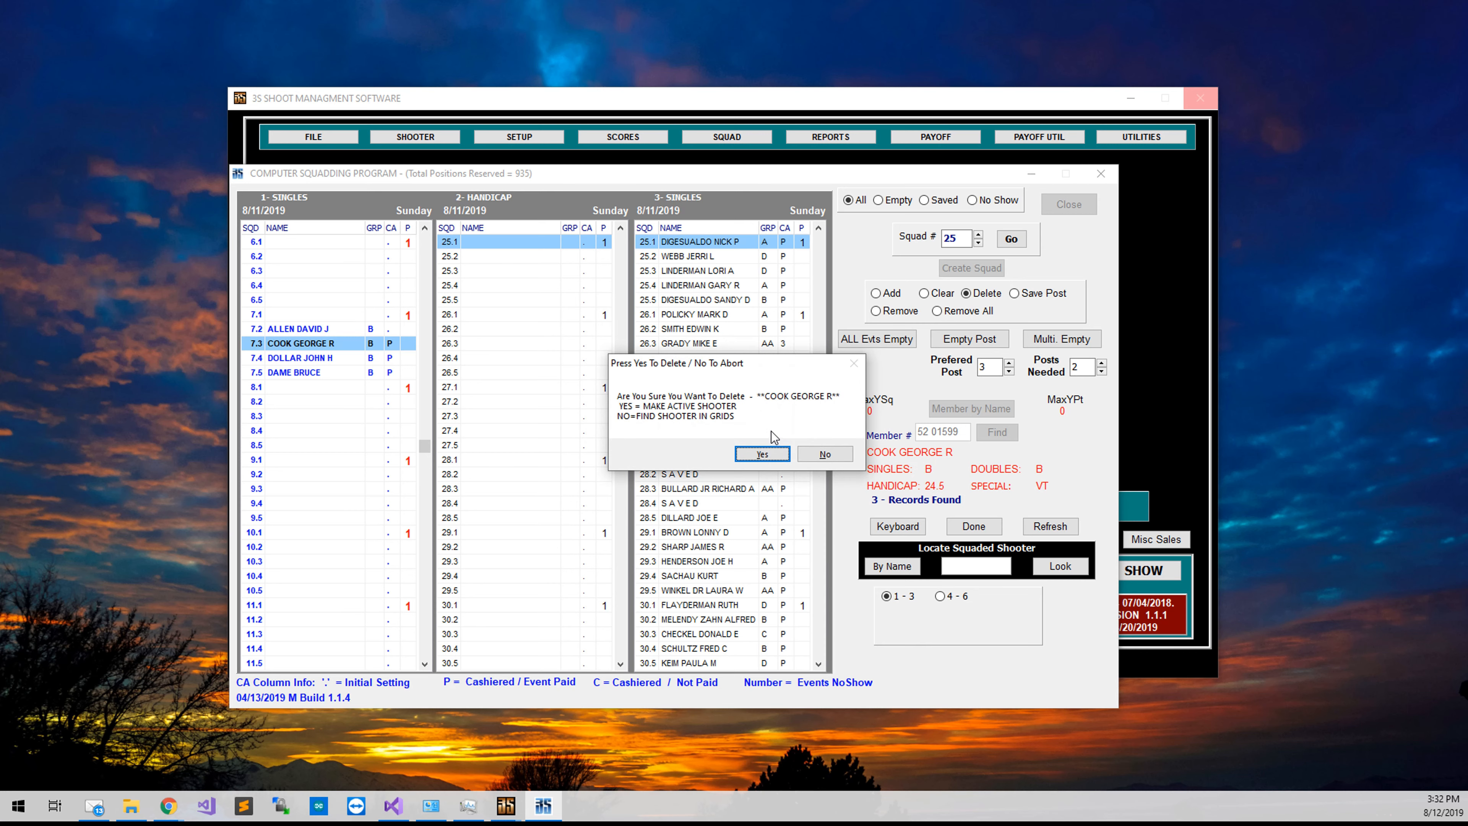
{"action": "left_click", "coordinate": [770, 455]}
{"action": "left_click", "coordinate": [1010, 238]}
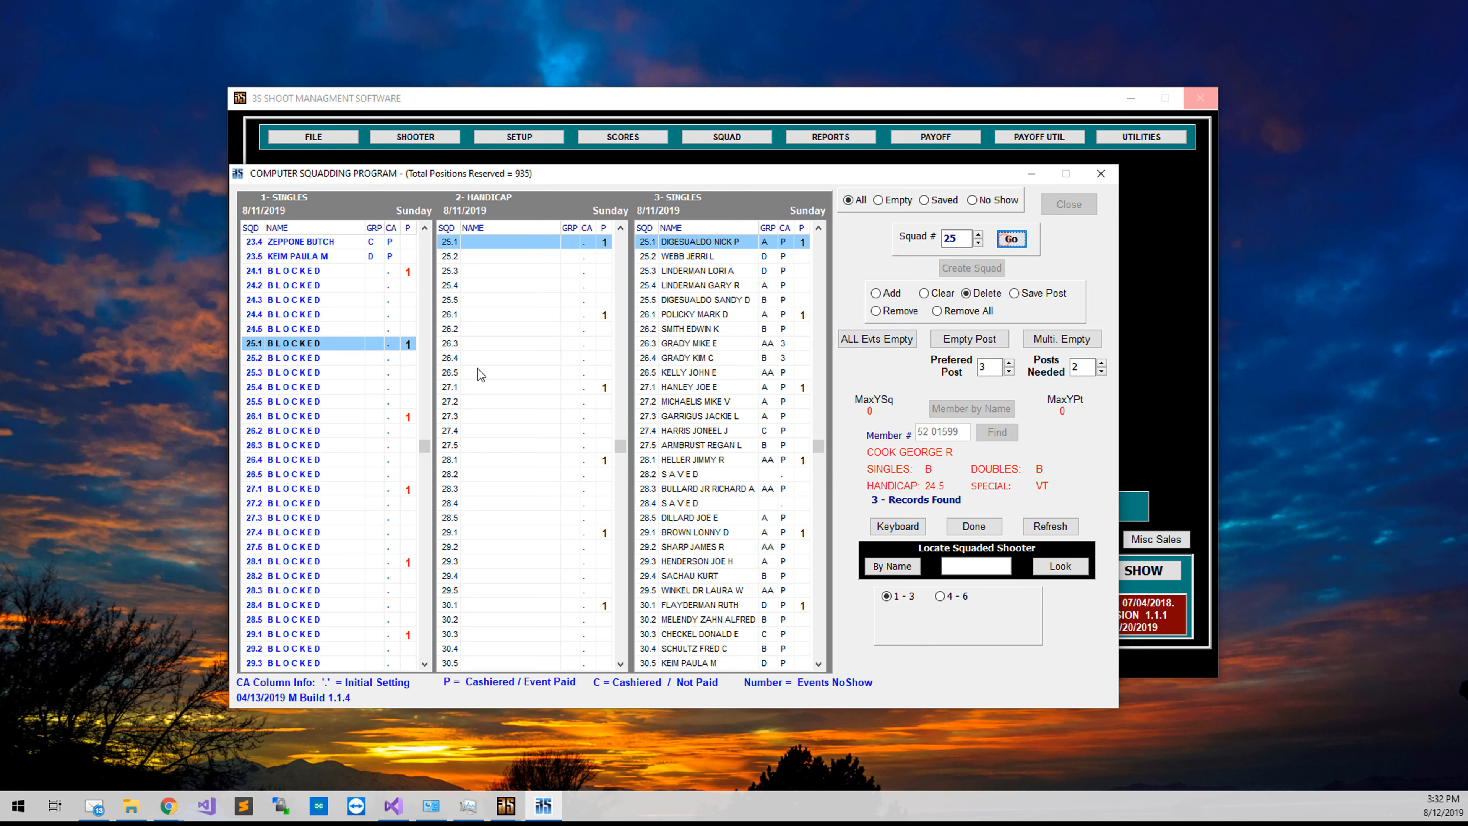
Add the shooter to empty Singles post 18.5 and finish with him.
{"action": "scroll", "coordinate": [324, 376], "scroll_direction": "up", "scroll_amount": 5}
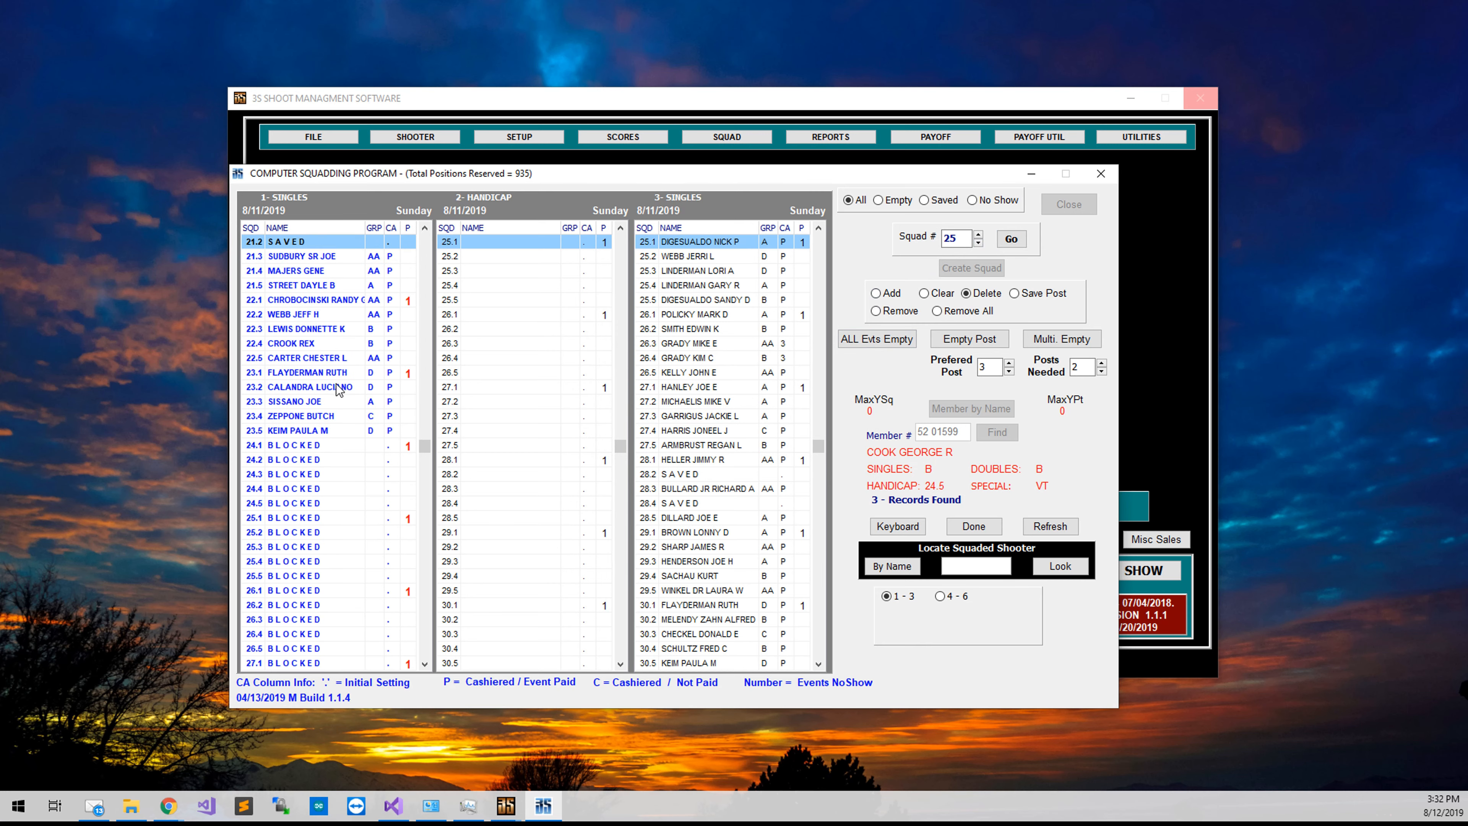
{"action": "scroll", "coordinate": [336, 397], "scroll_direction": "up", "scroll_amount": 3}
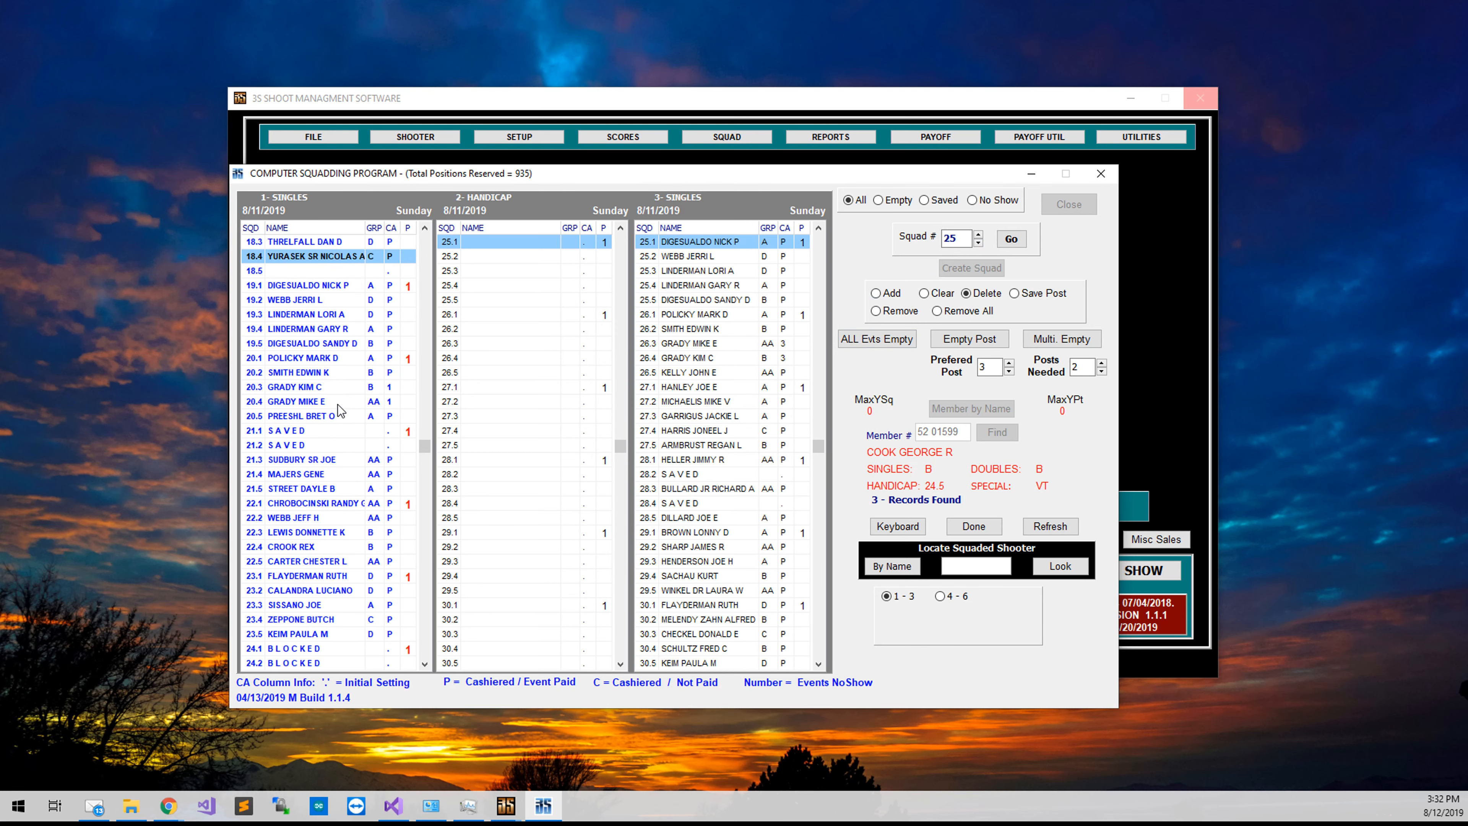
{"action": "key", "text": "Down"}
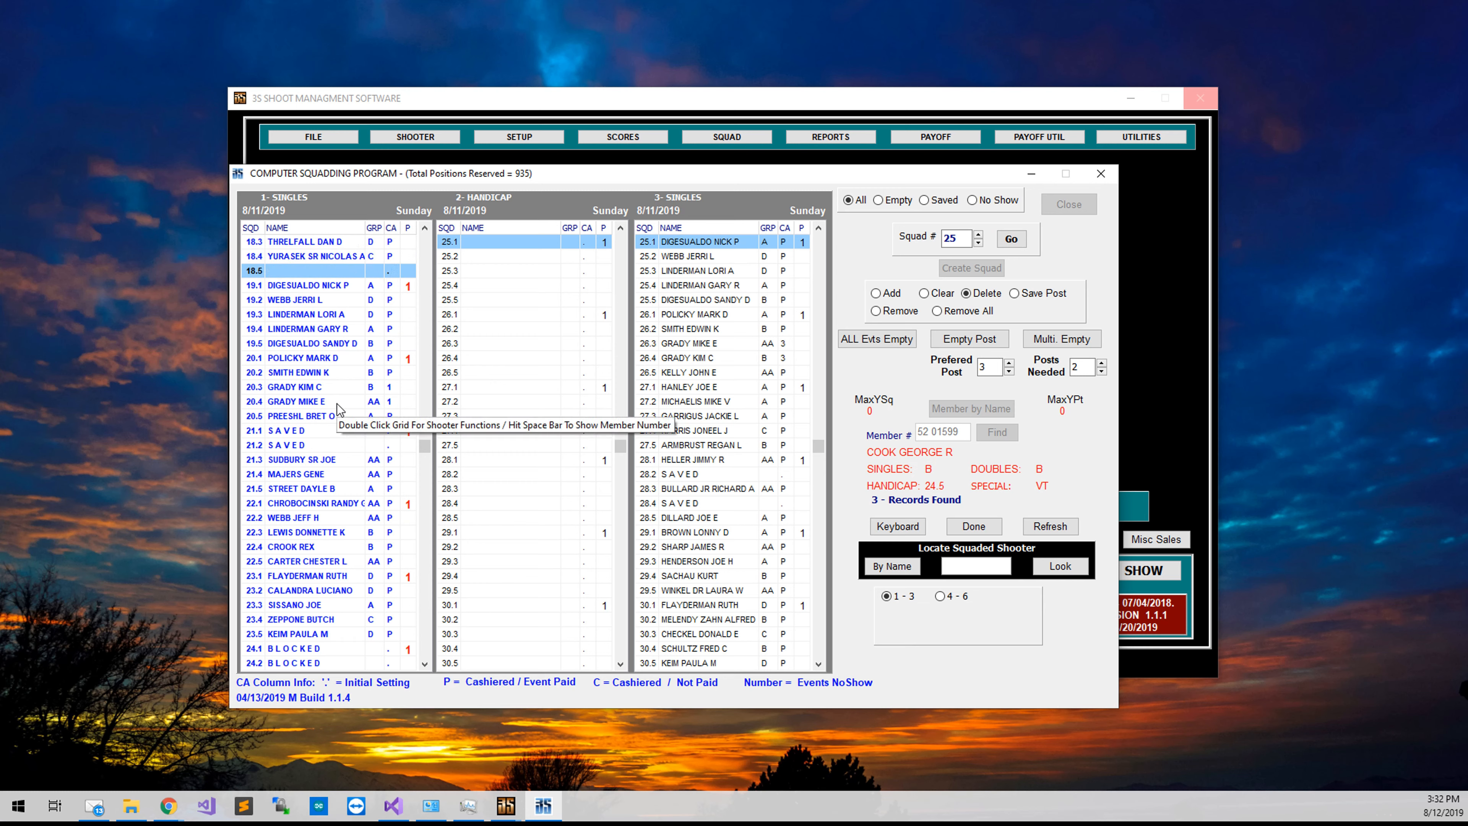
{"action": "key", "text": "Insert"}
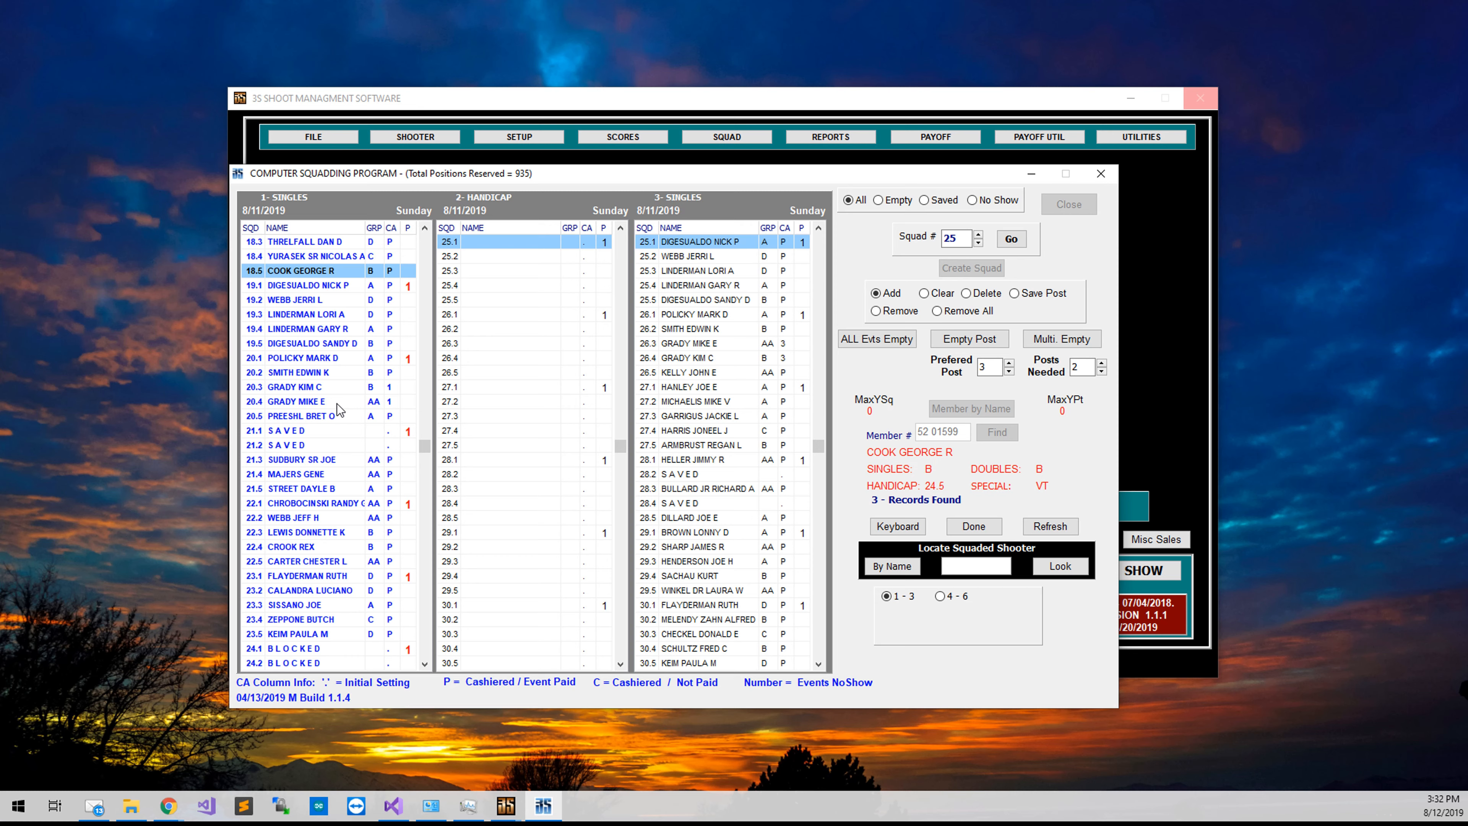
{"action": "left_click", "coordinate": [959, 531]}
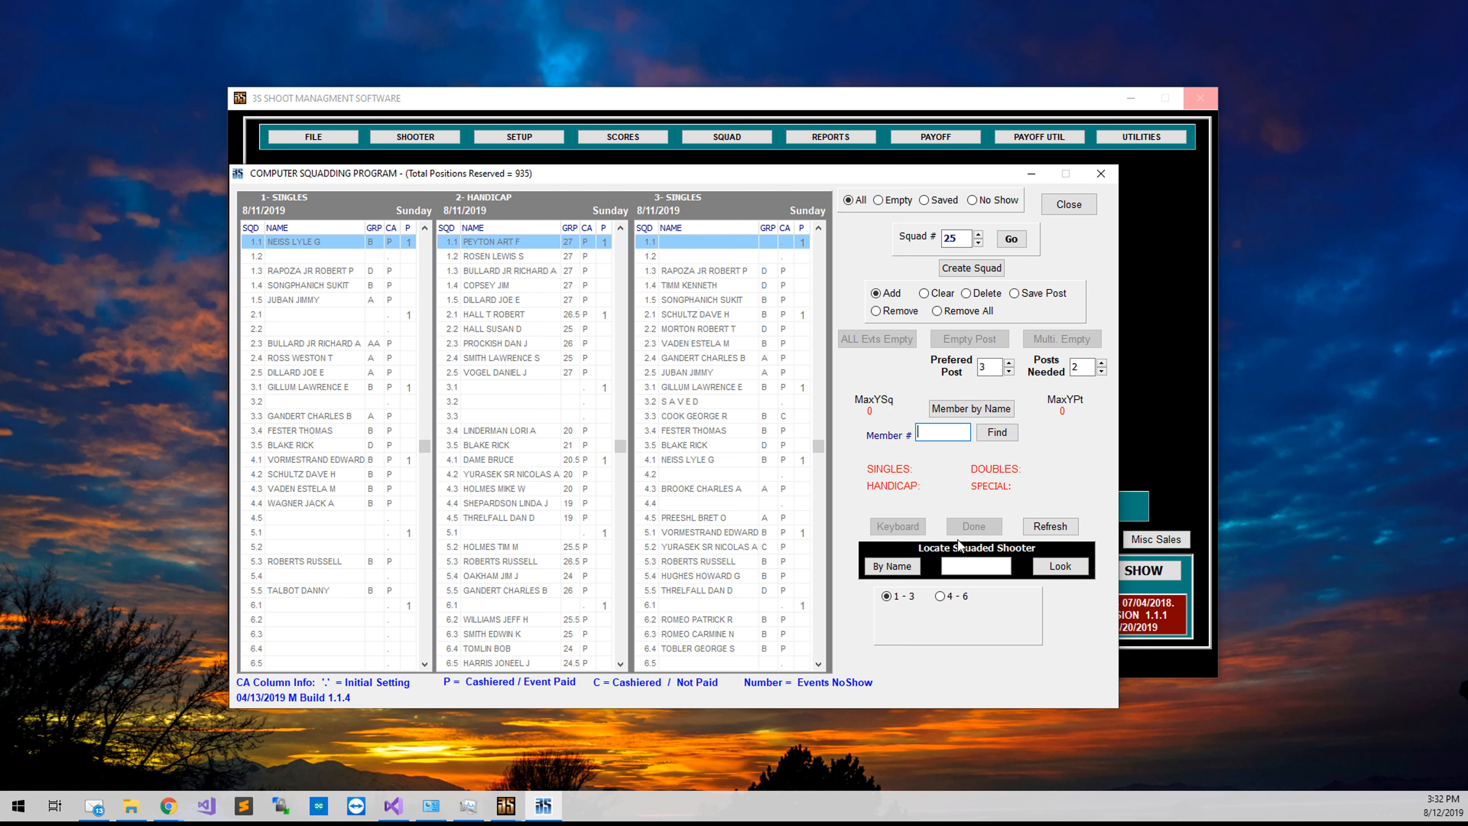
Recall the shooter by member number, filter grids to No Show, and select Singles entries 20.3 and 20.4.
{"action": "type", "text": "52 01599"}
{"action": "key", "text": "Return"}
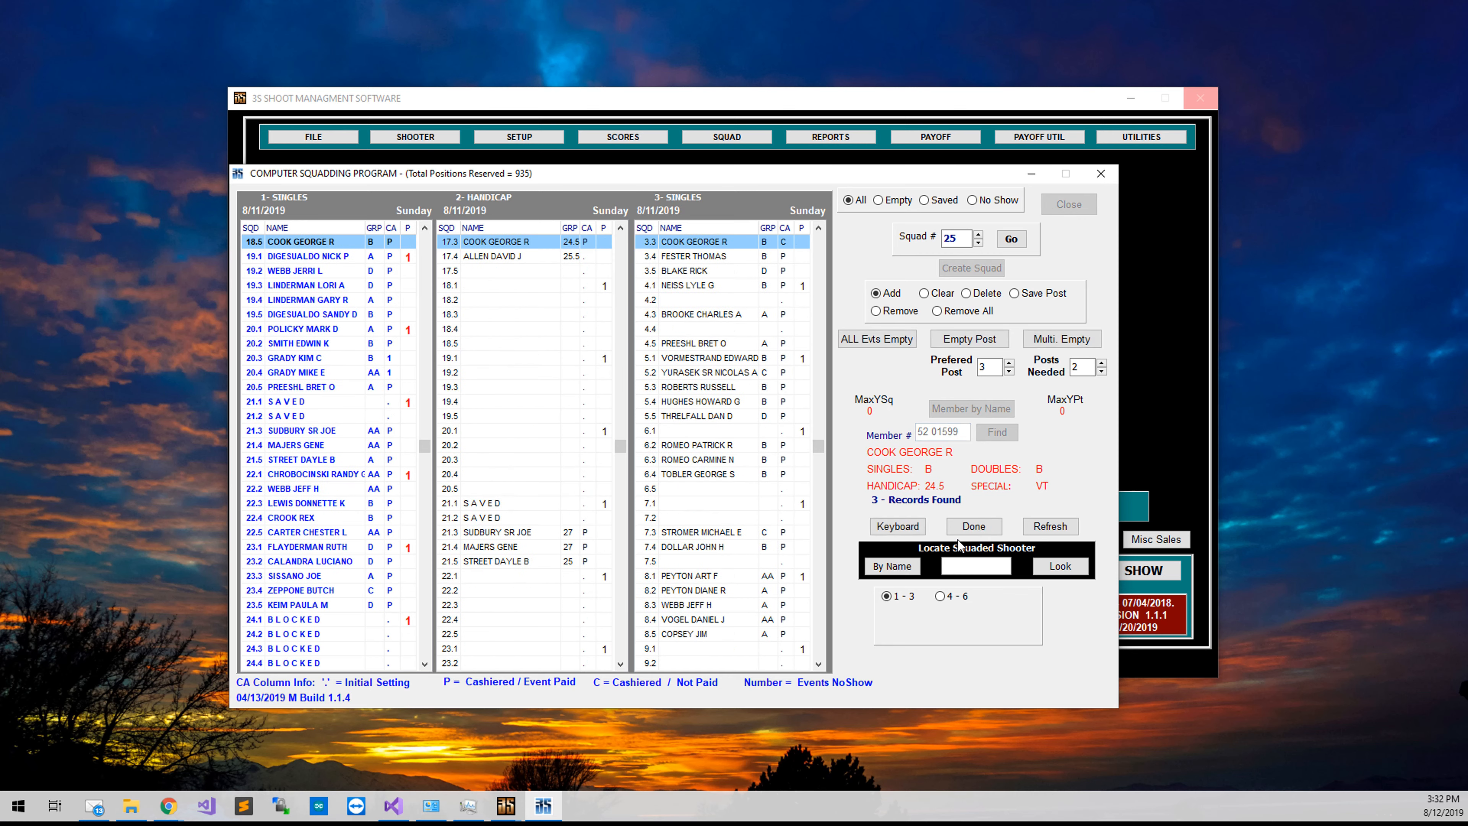
{"action": "left_click", "coordinate": [1014, 200]}
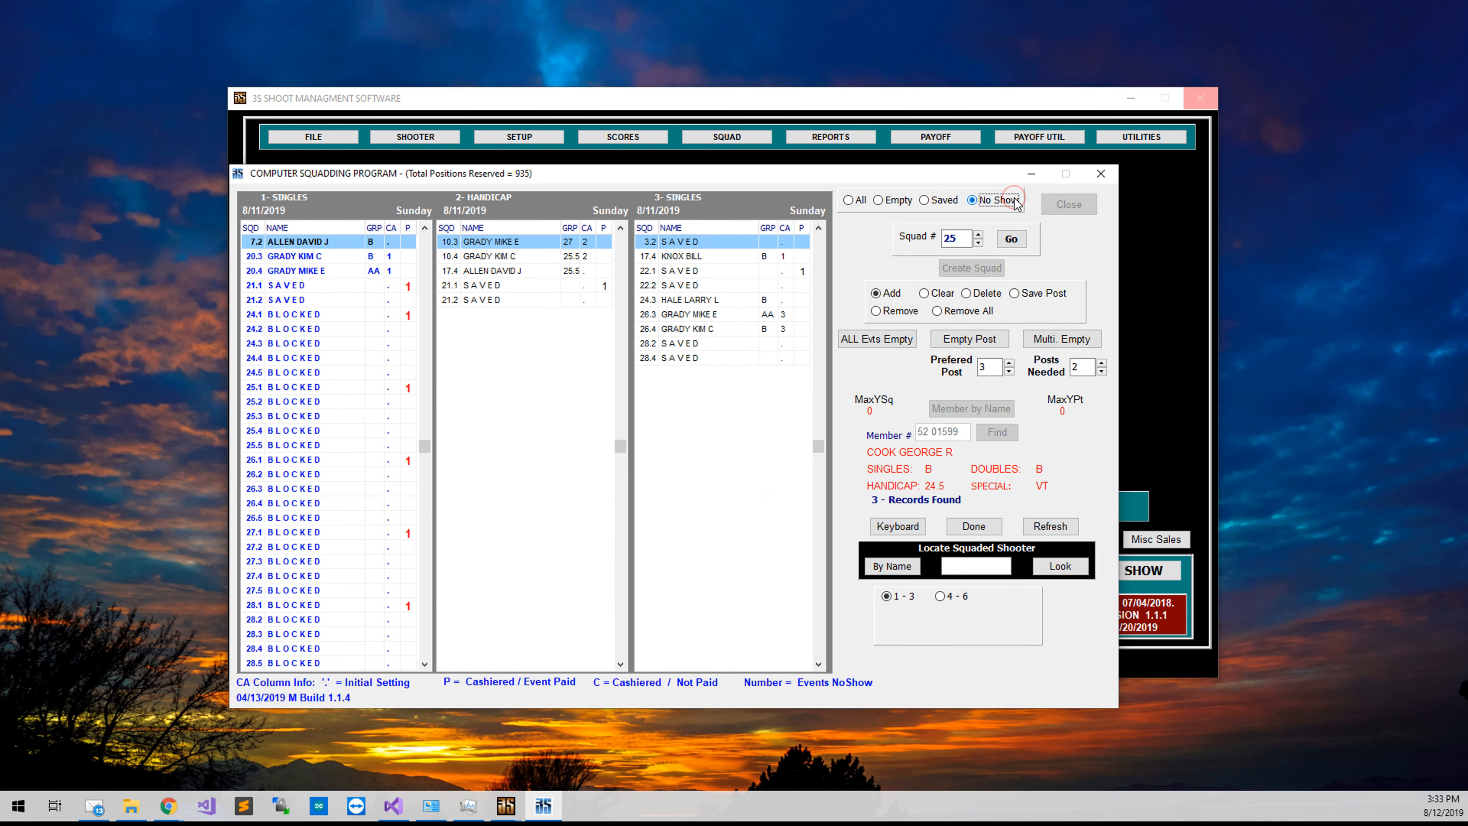
{"action": "left_click", "coordinate": [350, 257]}
{"action": "left_click", "coordinate": [345, 267]}
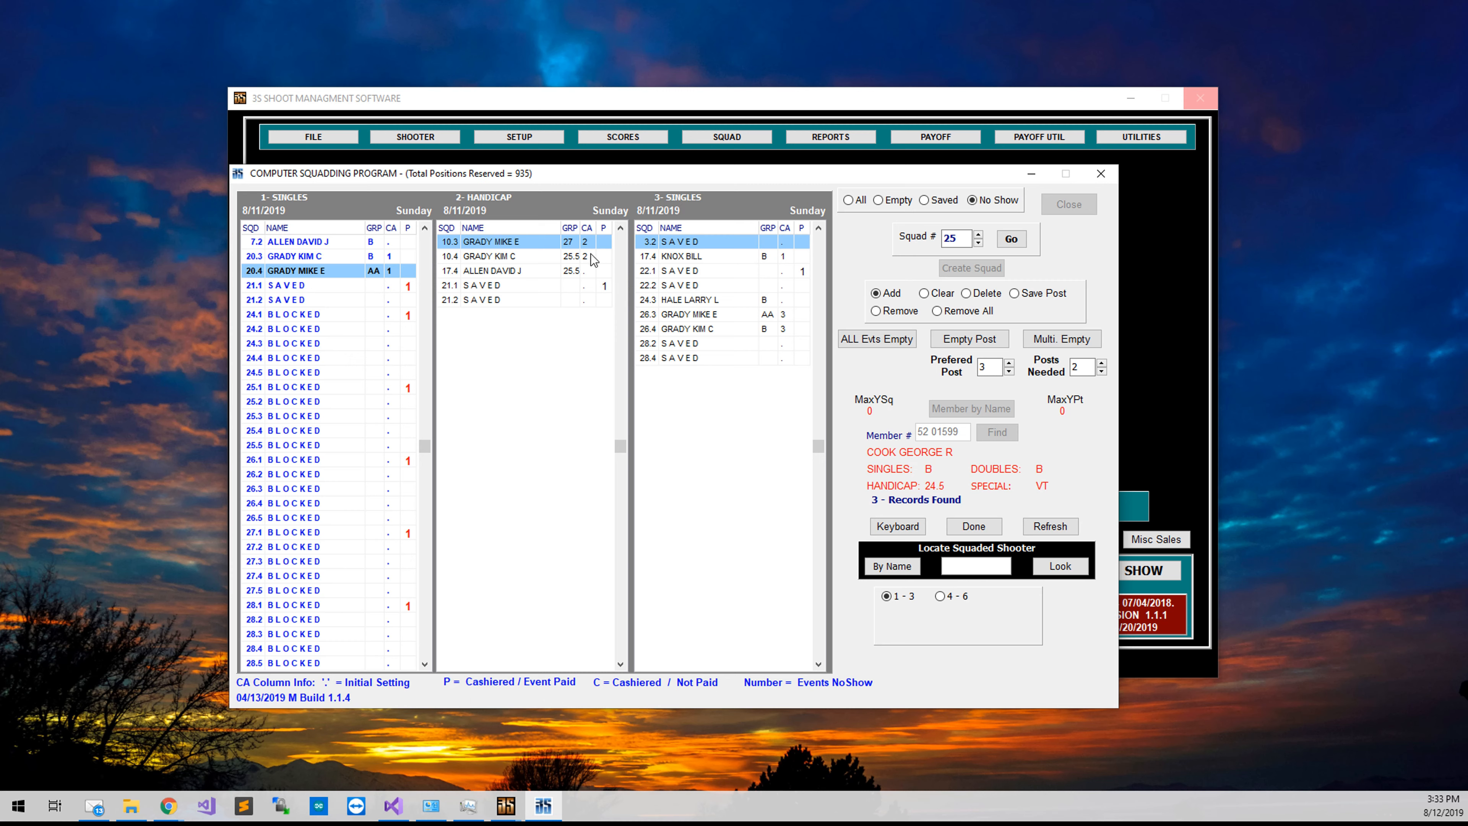
Make the singles 20.4 no-show the active shooter and delete that entry.
{"action": "double_click", "coordinate": [397, 272]}
{"action": "key", "text": "Return"}
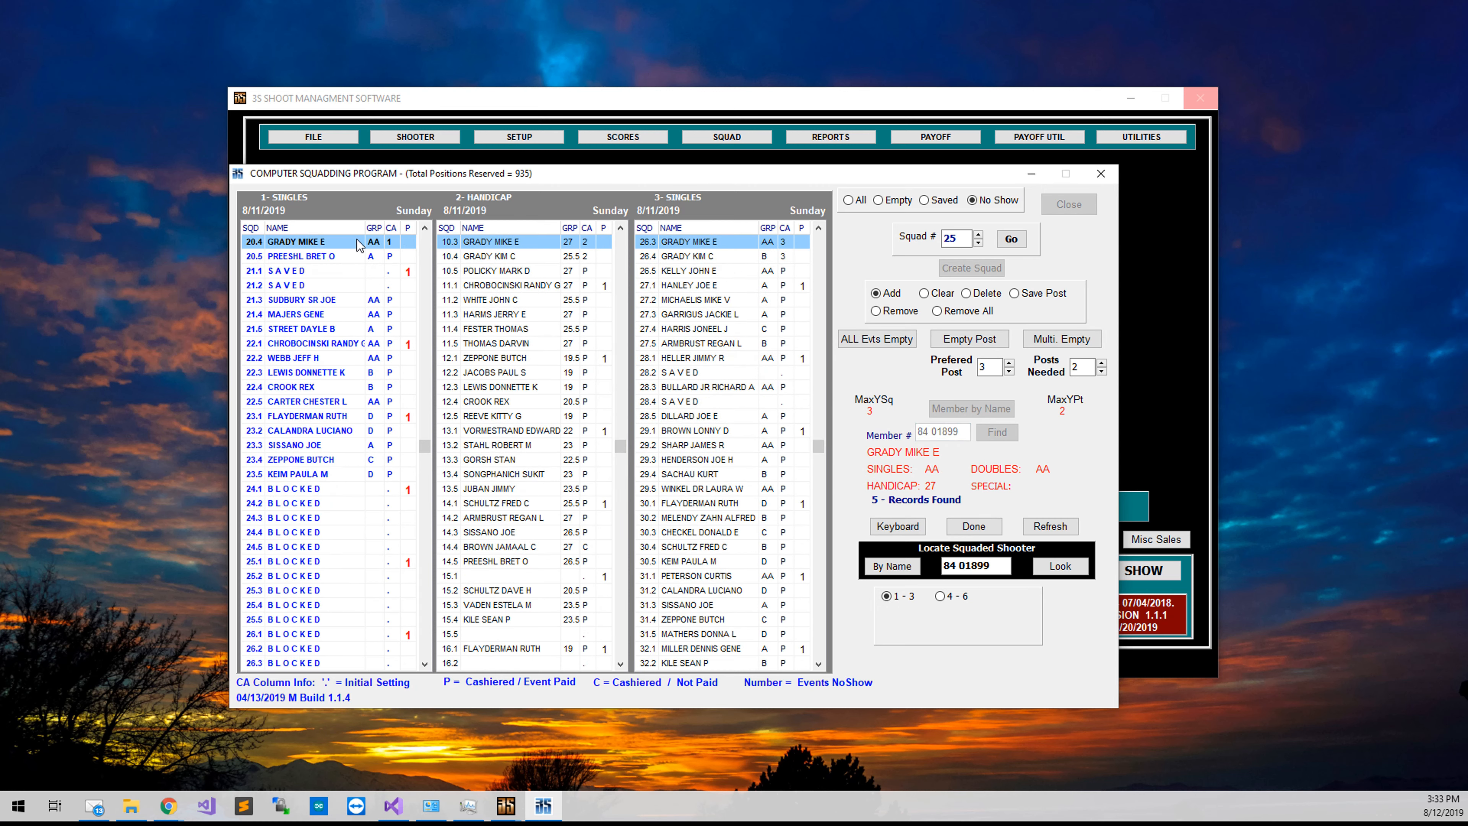
{"action": "key", "text": "Delete"}
{"action": "key", "text": "Return"}
Make the singles 20.3 no-show the active shooter and delete that entry.
{"action": "scroll", "coordinate": [384, 262], "scroll_direction": "up", "scroll_amount": 1}
{"action": "key", "text": "Delete"}
{"action": "key", "text": "Return"}
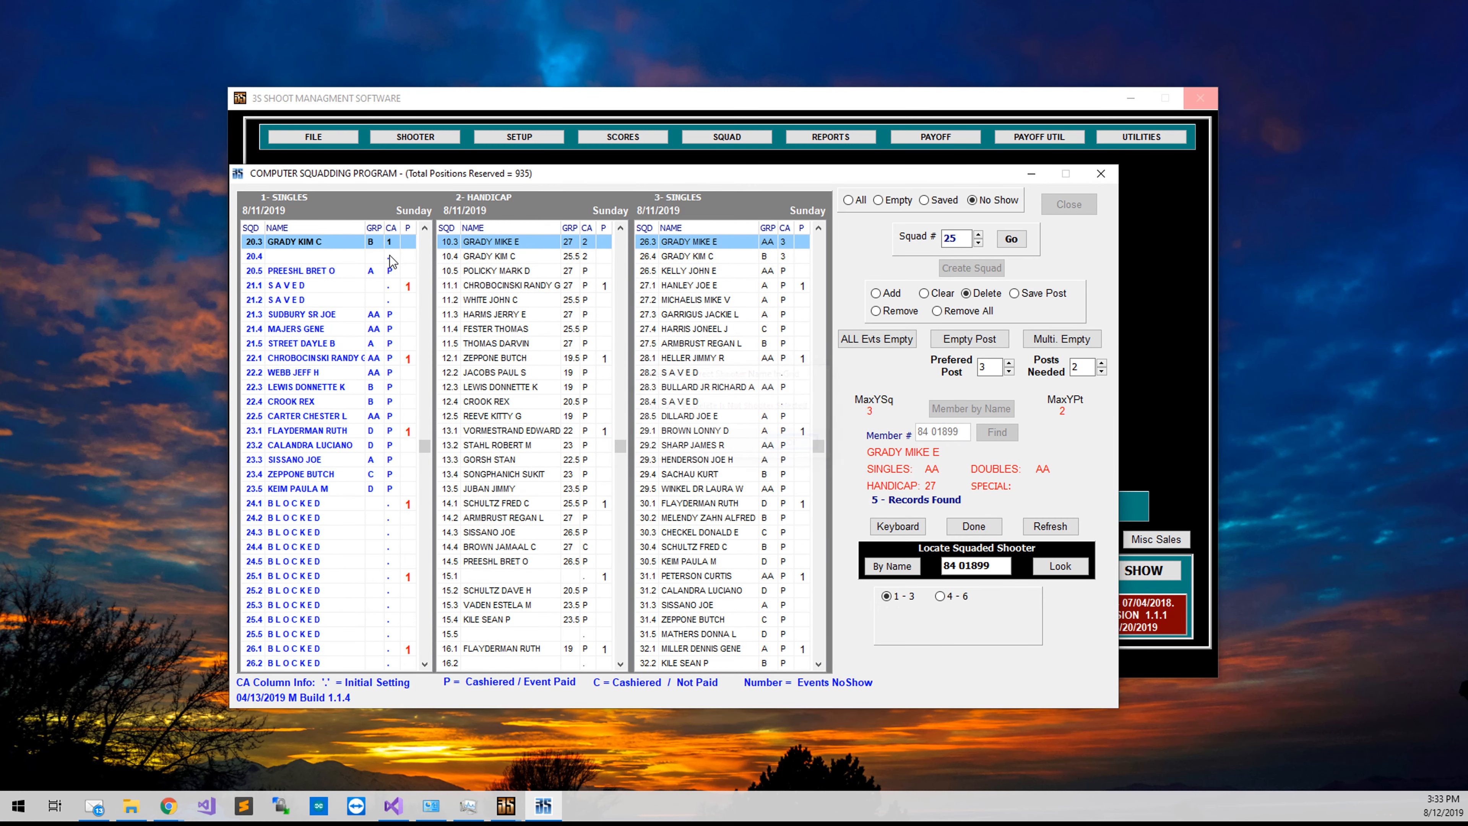
{"action": "key", "text": "Delete"}
{"action": "key", "text": "Return"}
{"action": "key", "text": "space"}
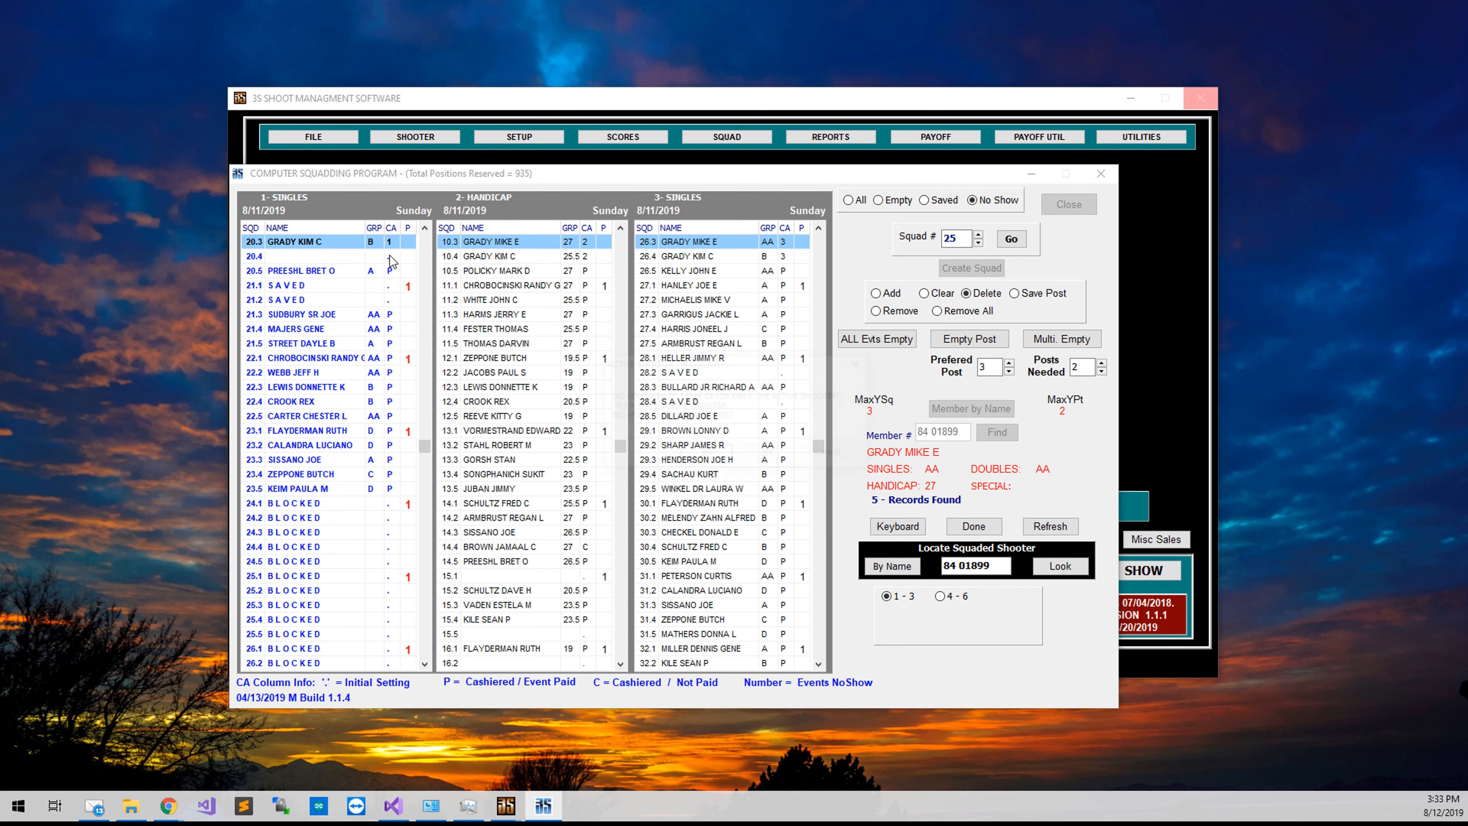
{"action": "key", "text": "Return"}
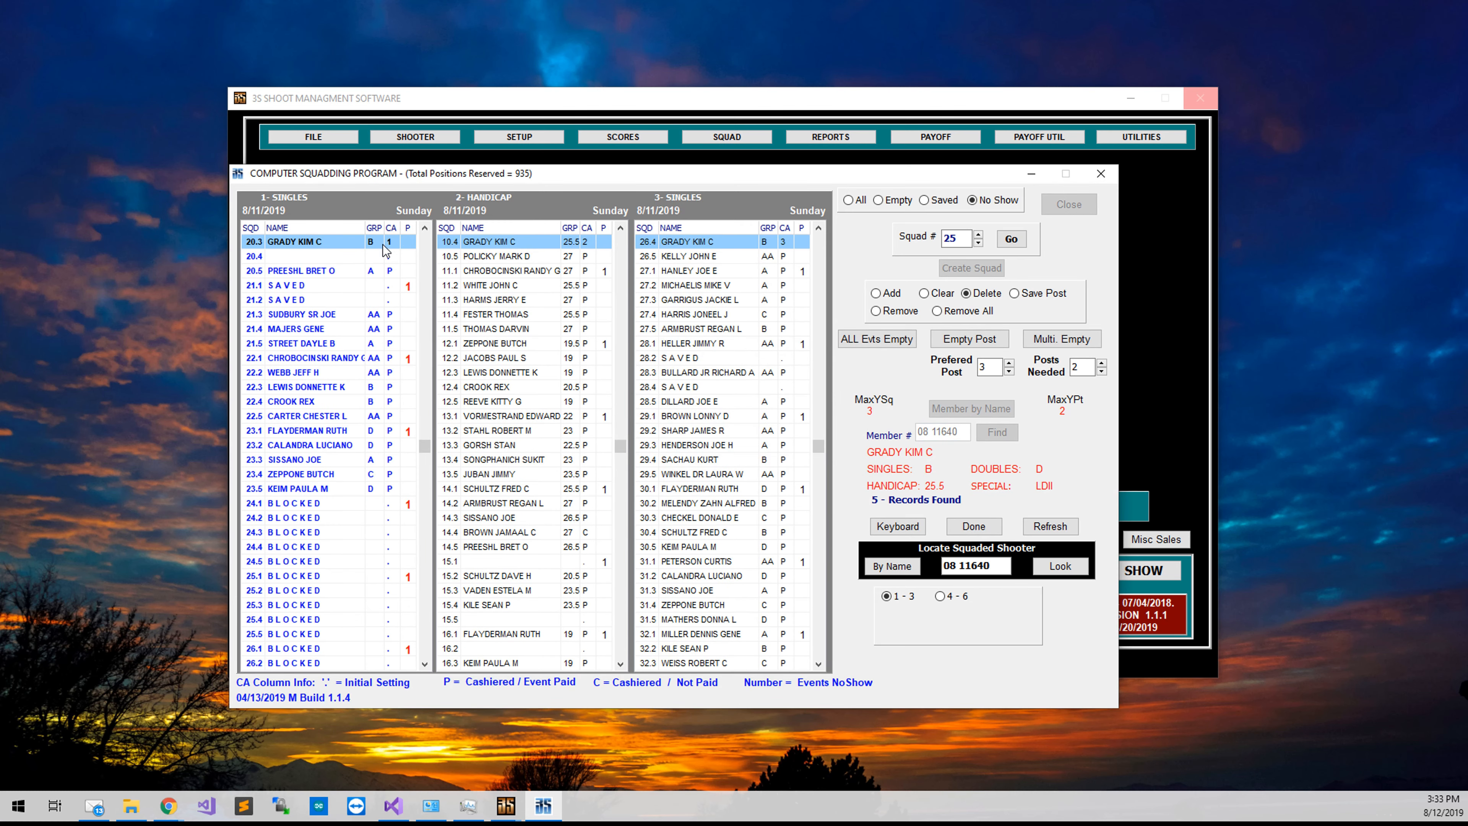
{"action": "key", "text": "Delete"}
{"action": "key", "text": "Return"}
{"action": "left_click", "coordinate": [370, 265]}
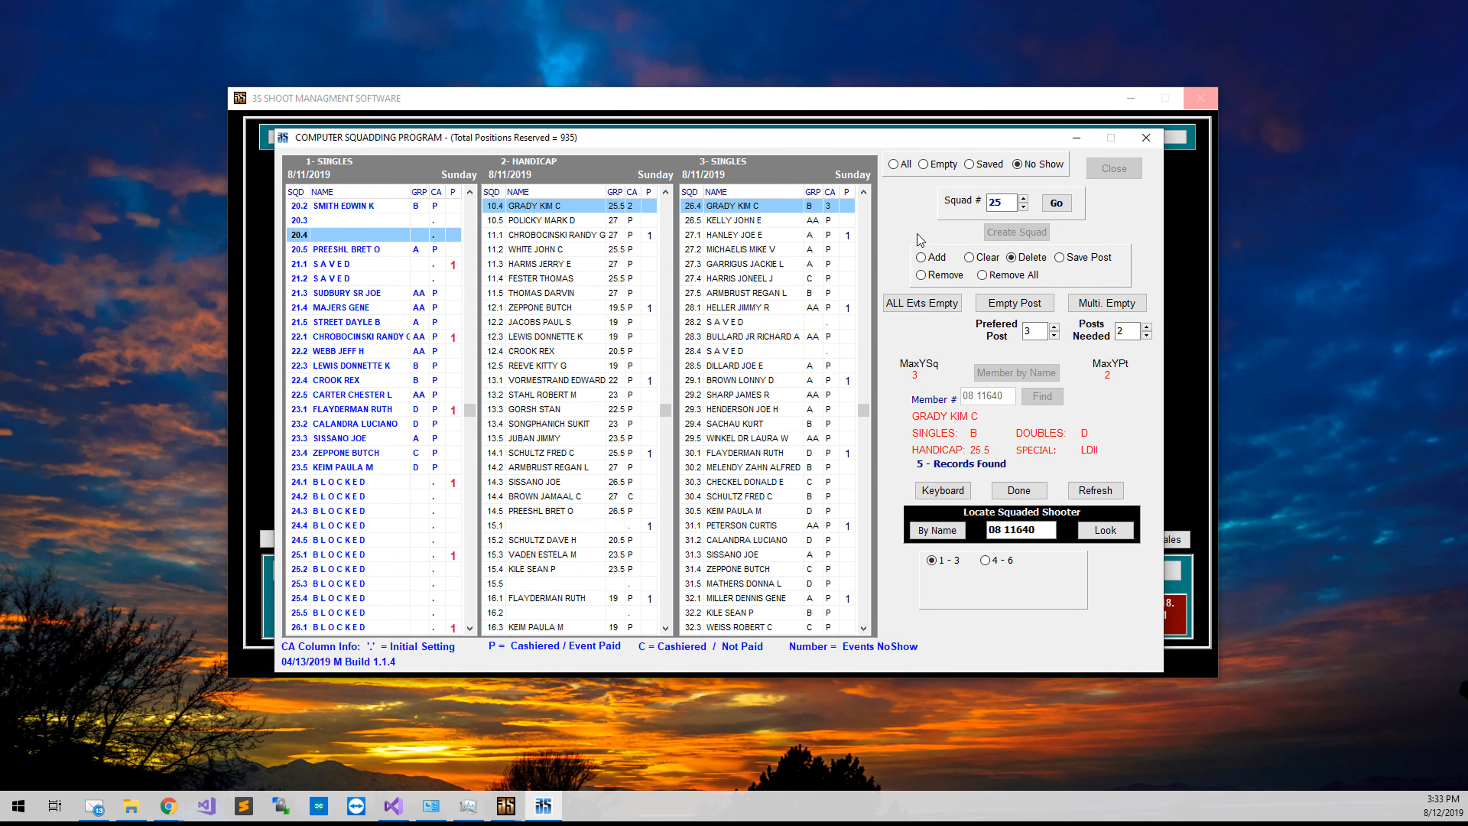
Apply the Empty filter to all grids, then select empty singles posts 2.2 and 1.2.
{"action": "left_click", "coordinate": [945, 168]}
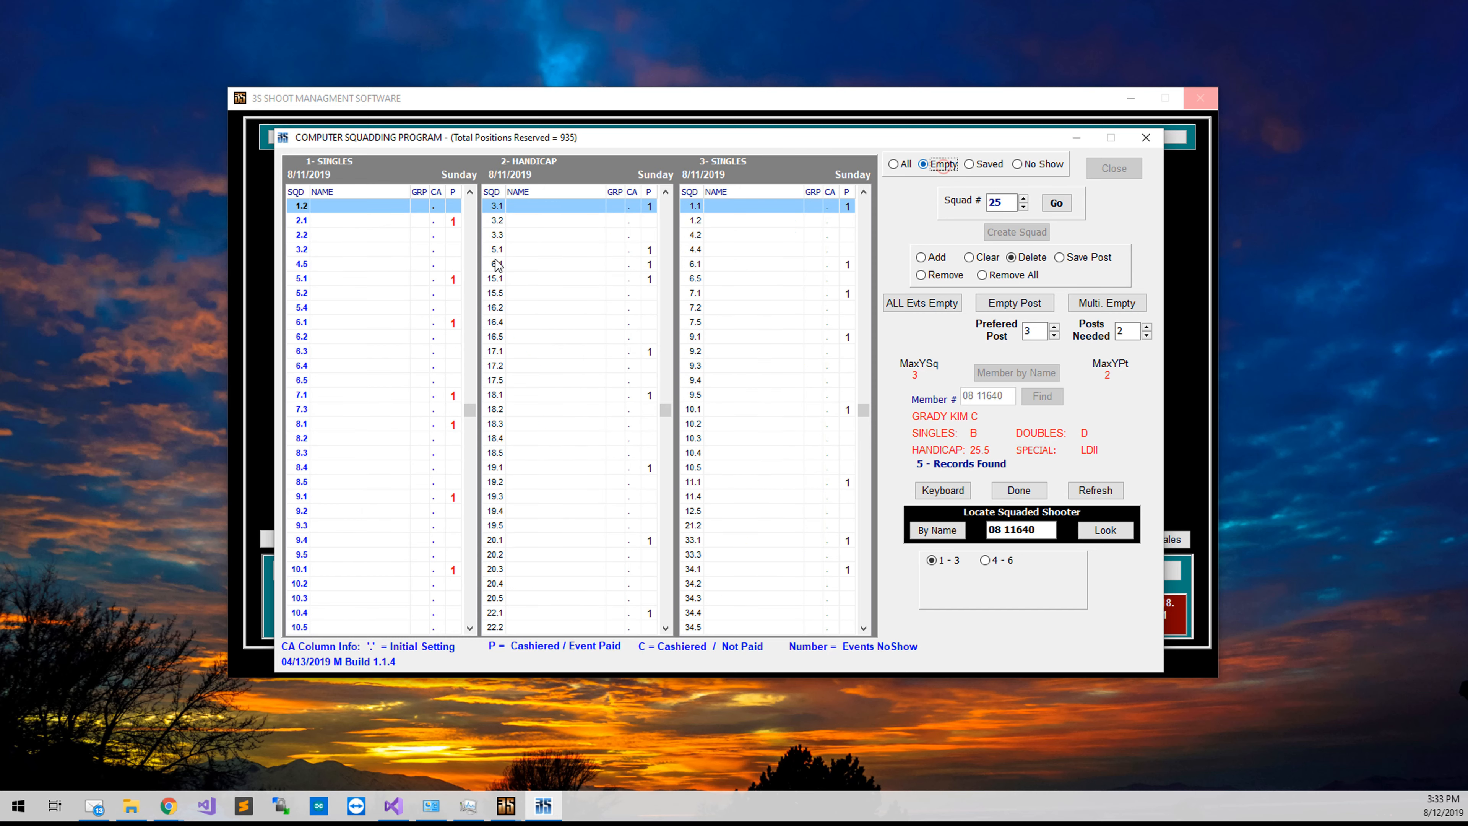
{"action": "left_click", "coordinate": [352, 235]}
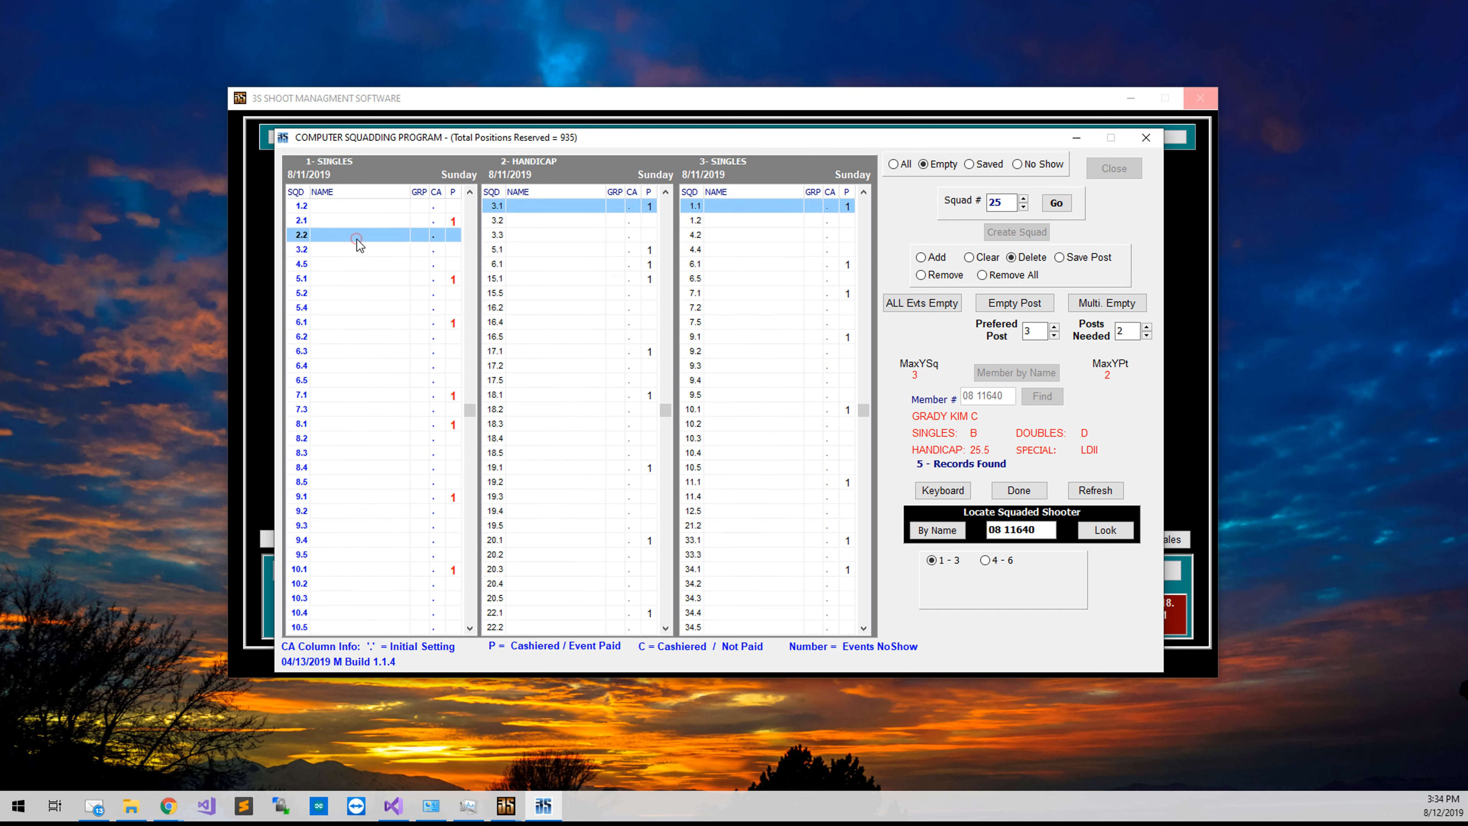
{"action": "left_click", "coordinate": [346, 208]}
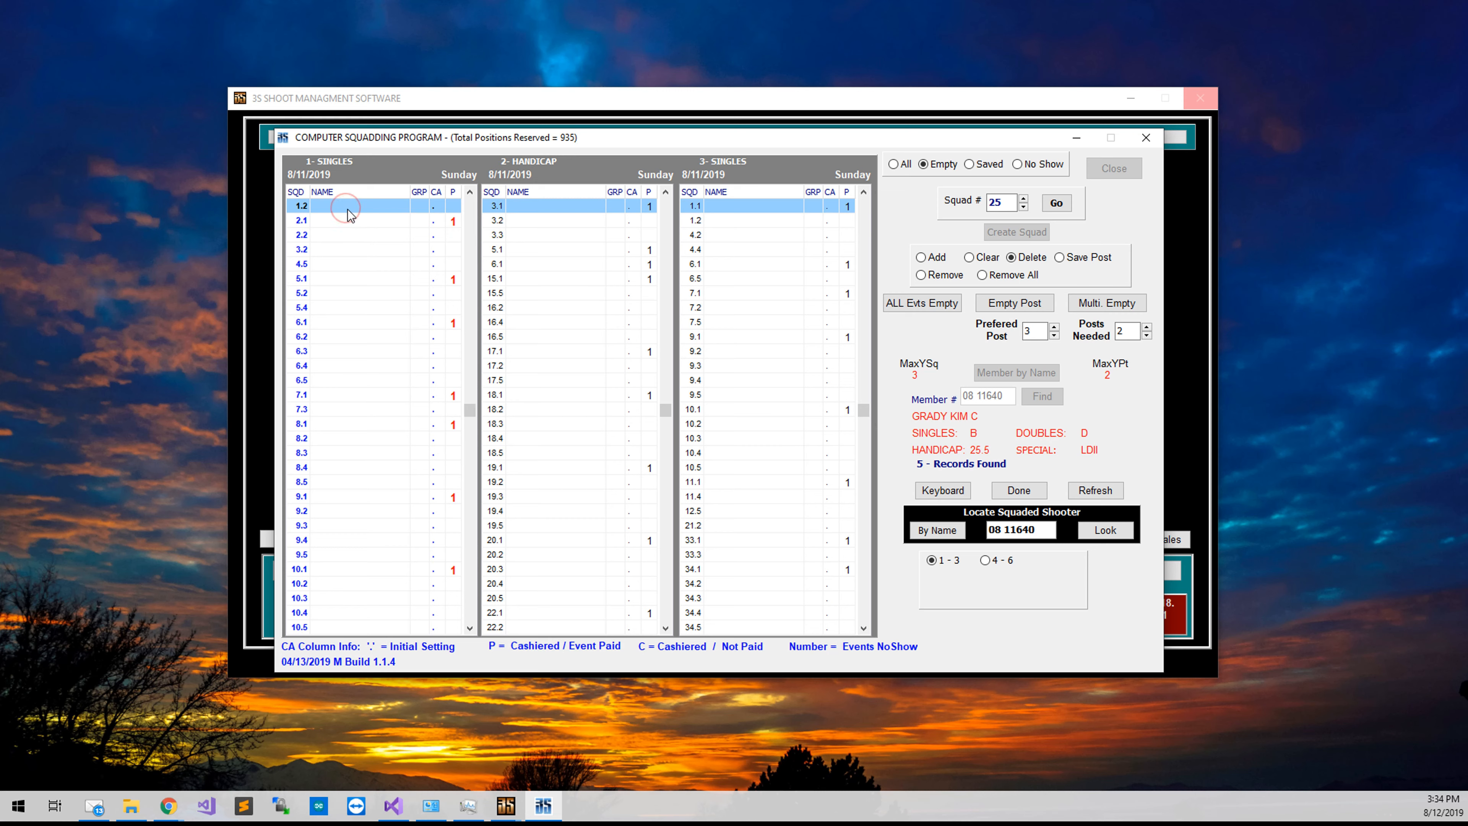
{"action": "key", "text": "Return"}
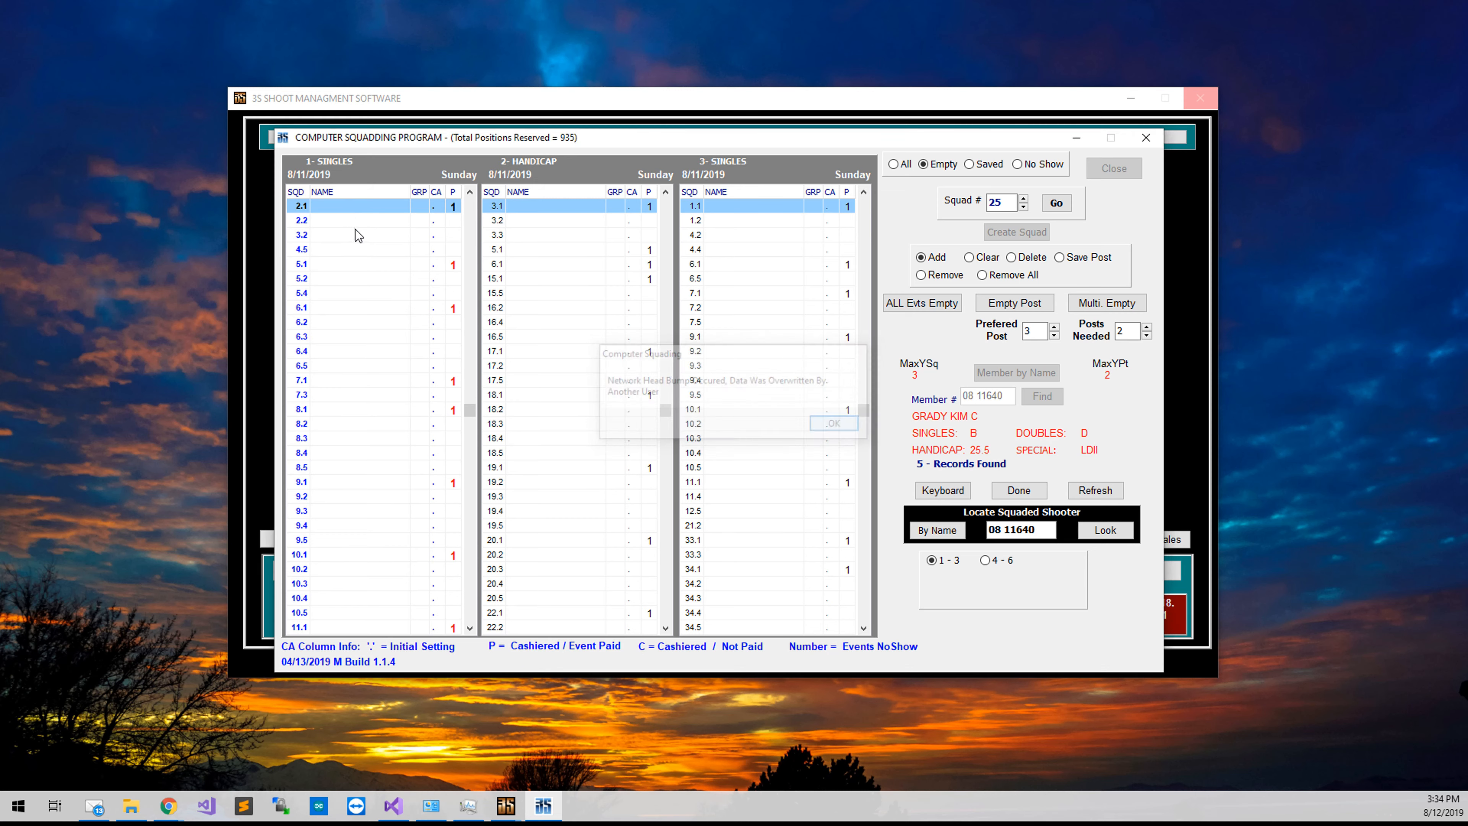
{"action": "scroll", "coordinate": [417, 372], "scroll_direction": "down", "scroll_amount": 11}
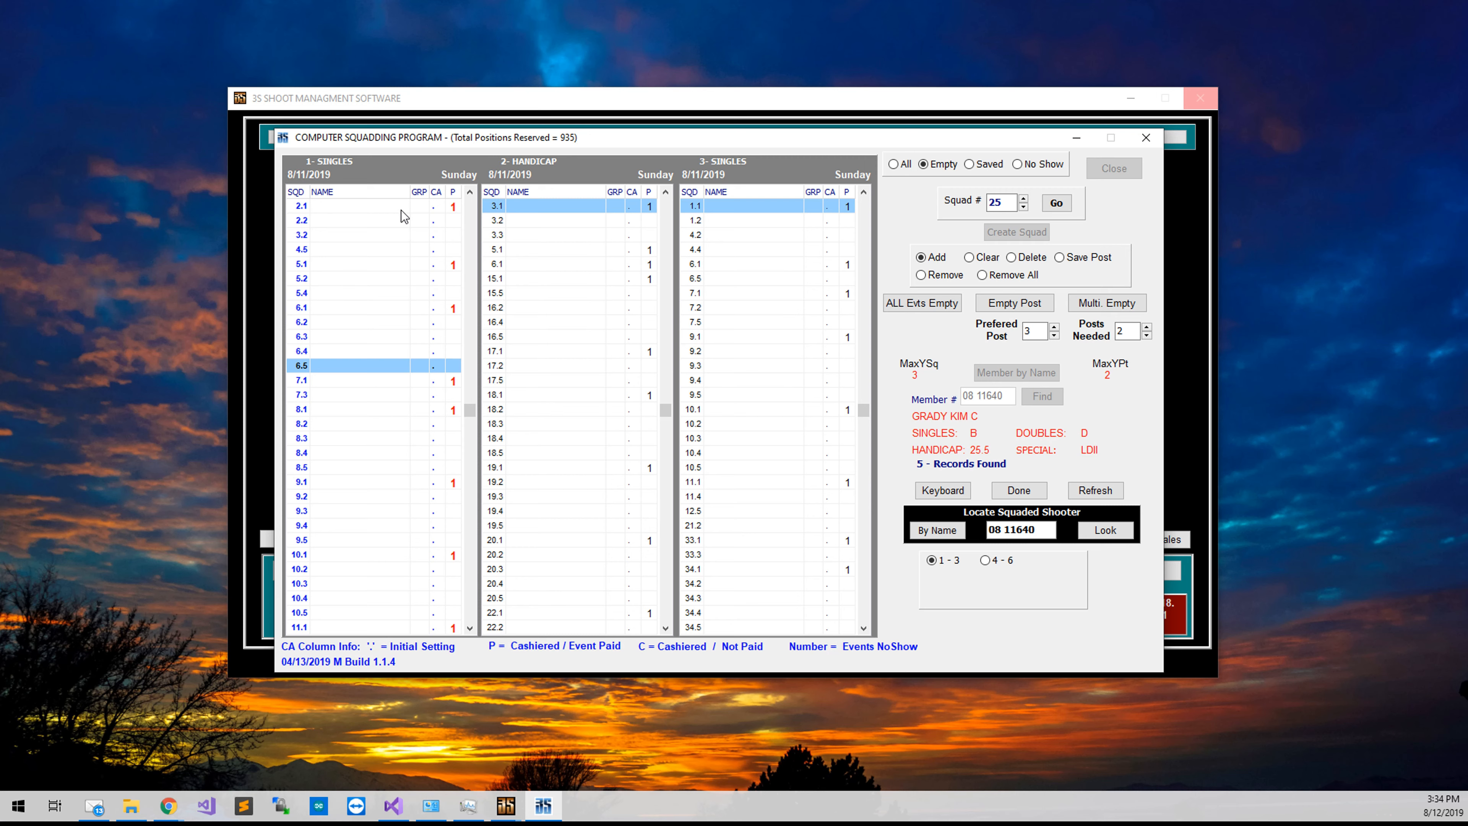
{"action": "scroll", "coordinate": [402, 210], "scroll_direction": "up", "scroll_amount": 8}
{"action": "scroll", "coordinate": [401, 210], "scroll_direction": "up", "scroll_amount": 3}
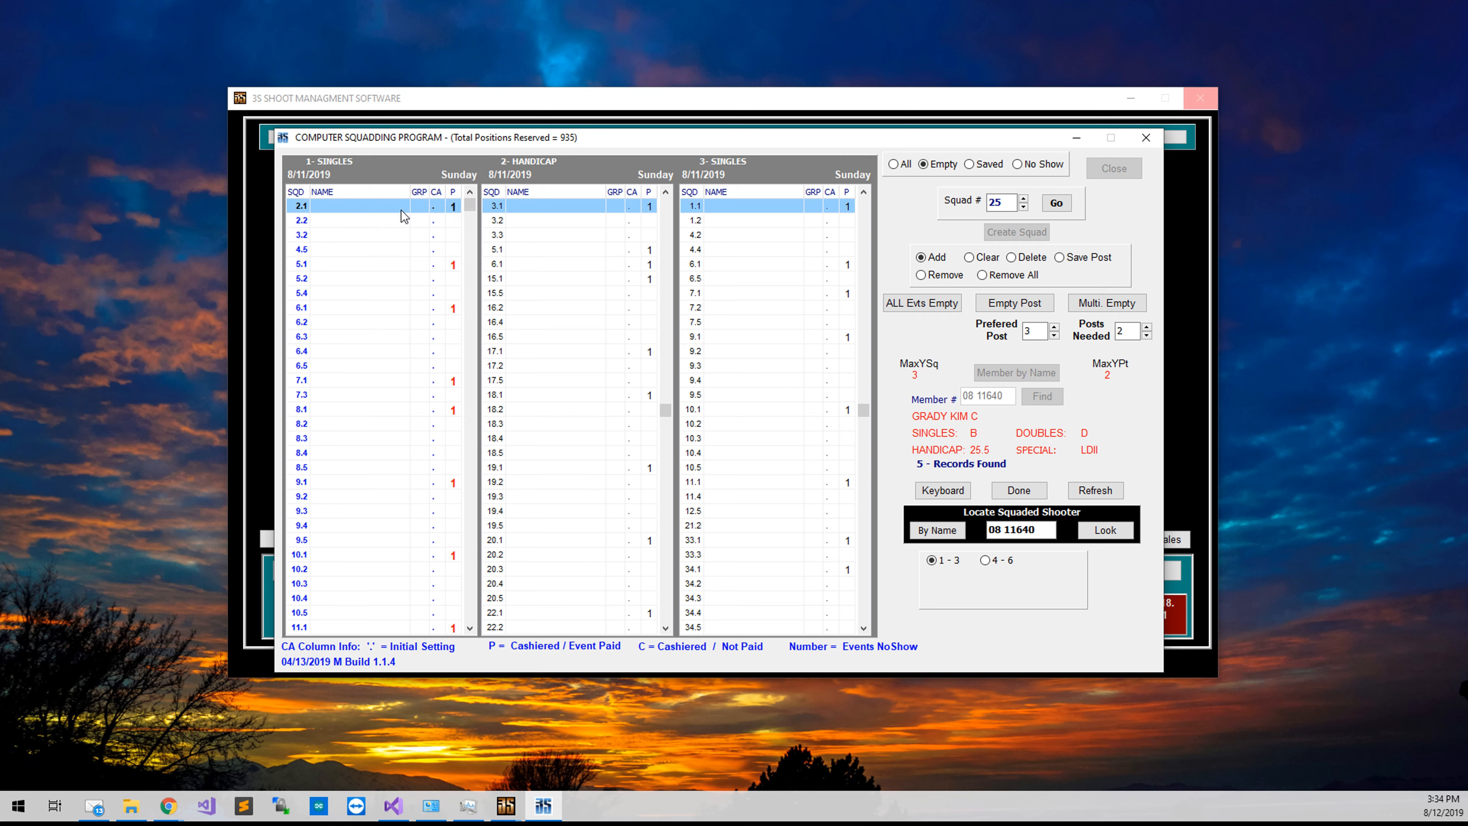
{"action": "scroll", "coordinate": [402, 210], "scroll_direction": "down", "scroll_amount": 2}
{"action": "scroll", "coordinate": [387, 236], "scroll_direction": "down", "scroll_amount": 1}
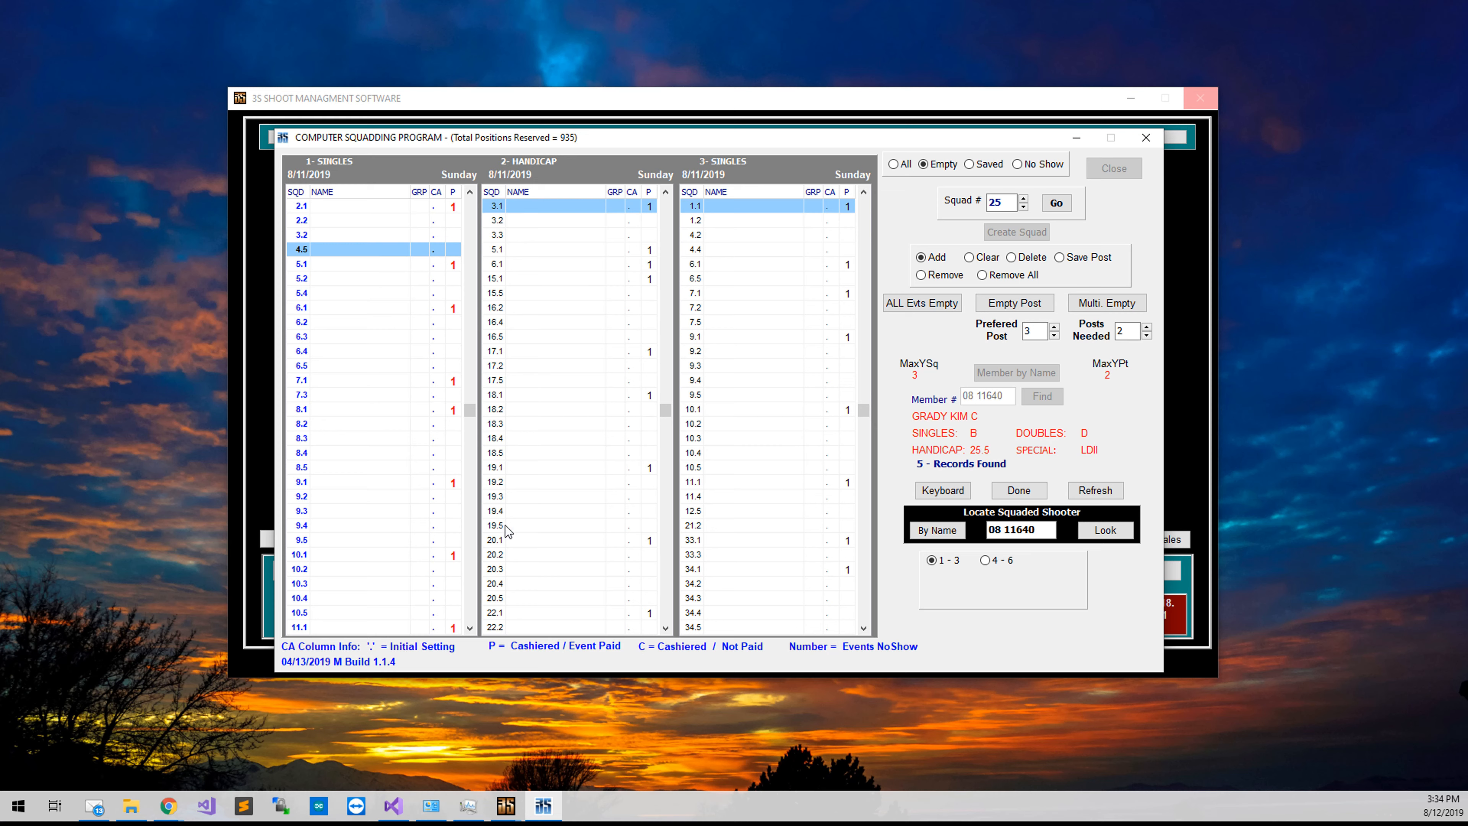
{"action": "left_click", "coordinate": [1027, 491]}
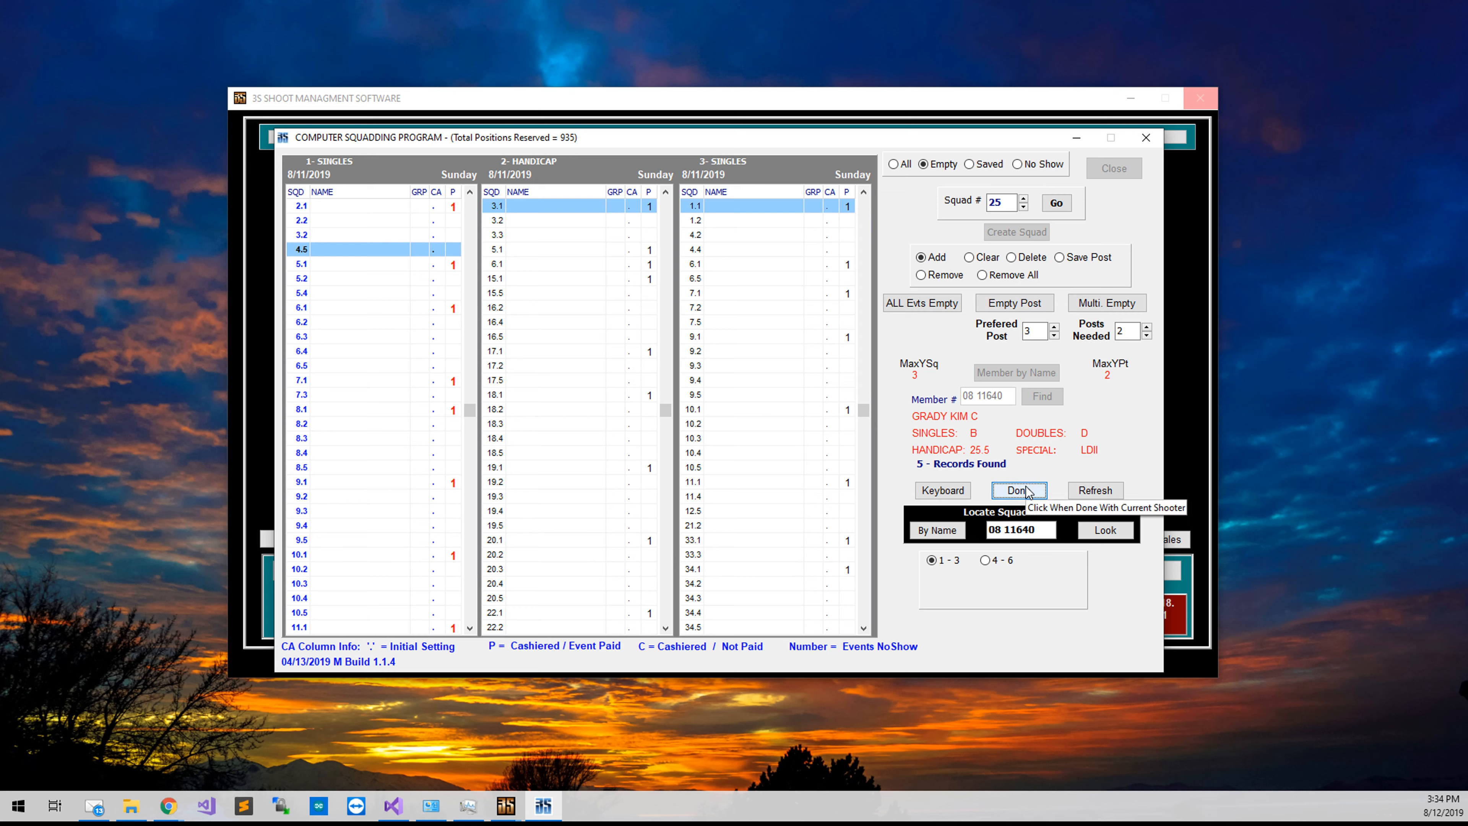
{"action": "left_click", "coordinate": [935, 493]}
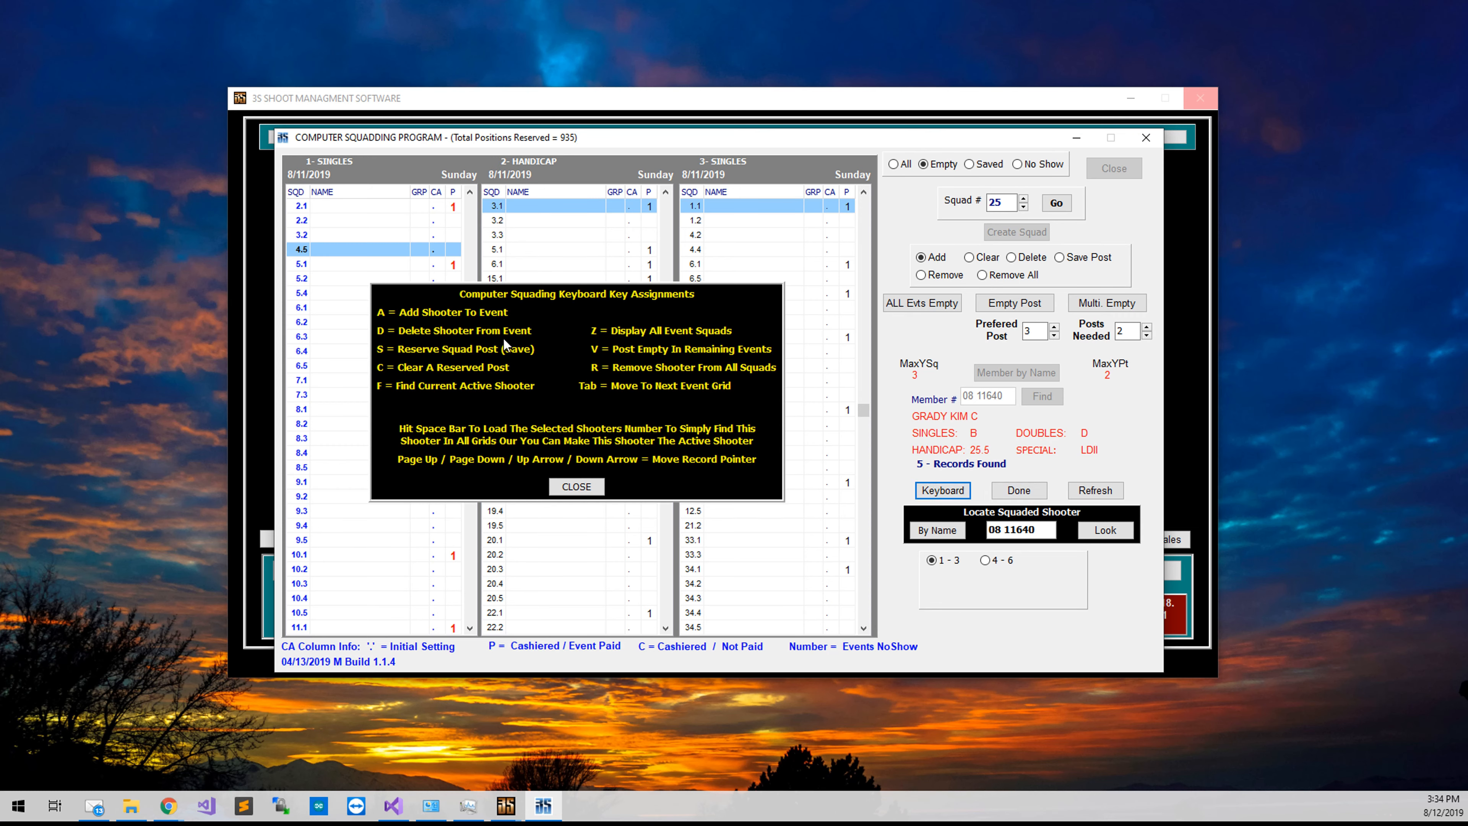
{"action": "mouse_move", "coordinate": [610, 335]}
{"action": "left_click", "coordinate": [590, 480]}
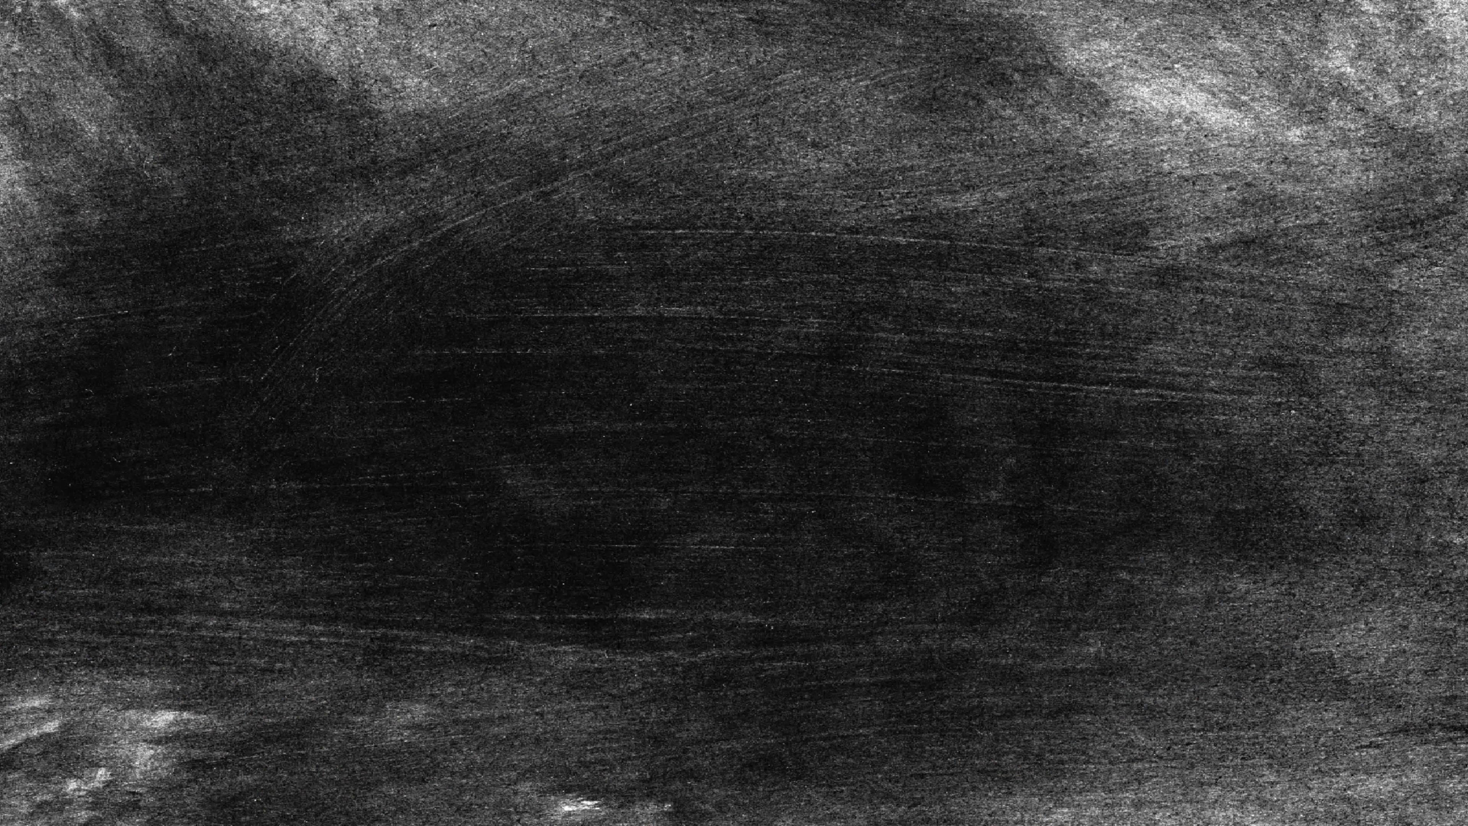